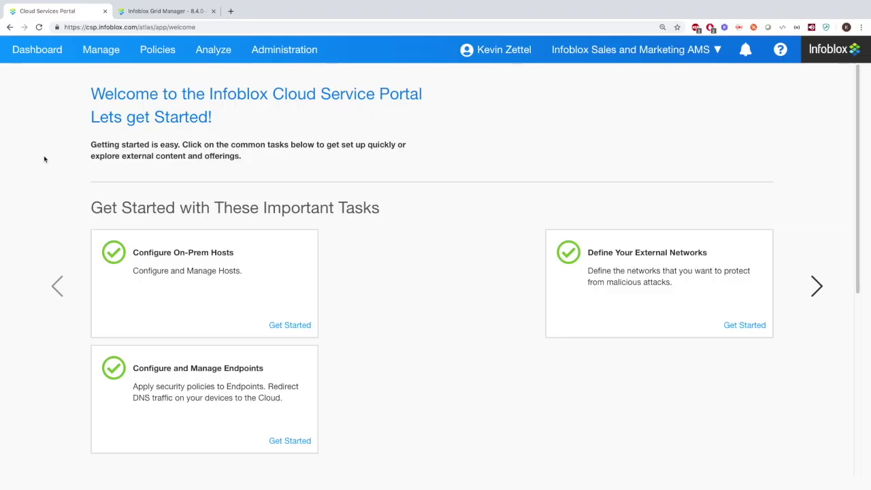
On the Dashboard, try the 1-hour and 48-hour ranges, return to 24 hours, and turn auto-refresh off
{"action": "left_click", "coordinate": [42, 53]}
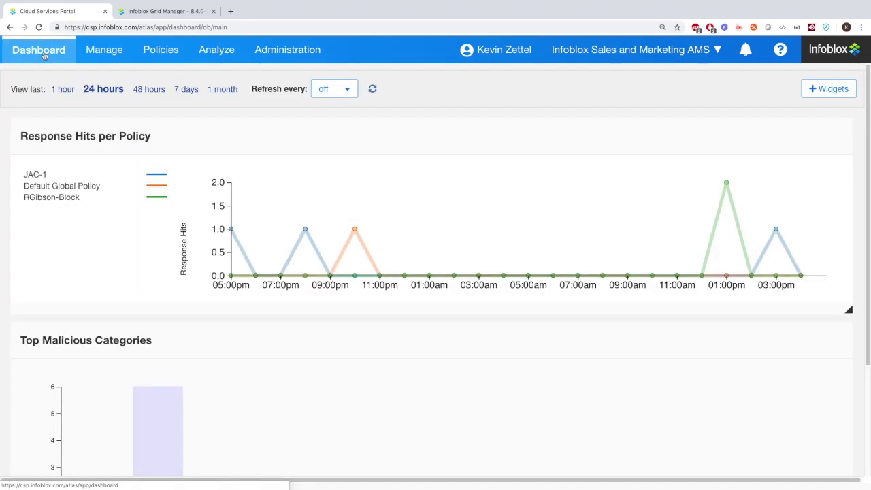
{"action": "left_click", "coordinate": [71, 89]}
{"action": "left_click", "coordinate": [143, 89]}
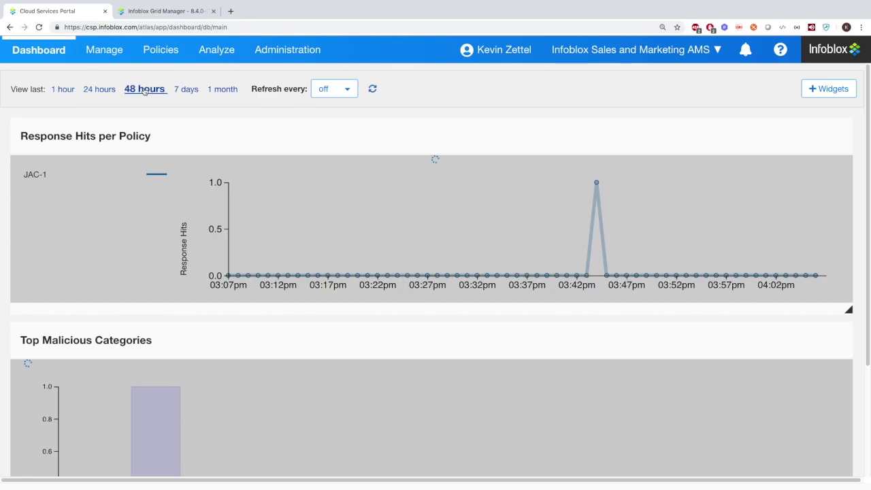
{"action": "left_click", "coordinate": [109, 90]}
{"action": "left_click", "coordinate": [342, 89]}
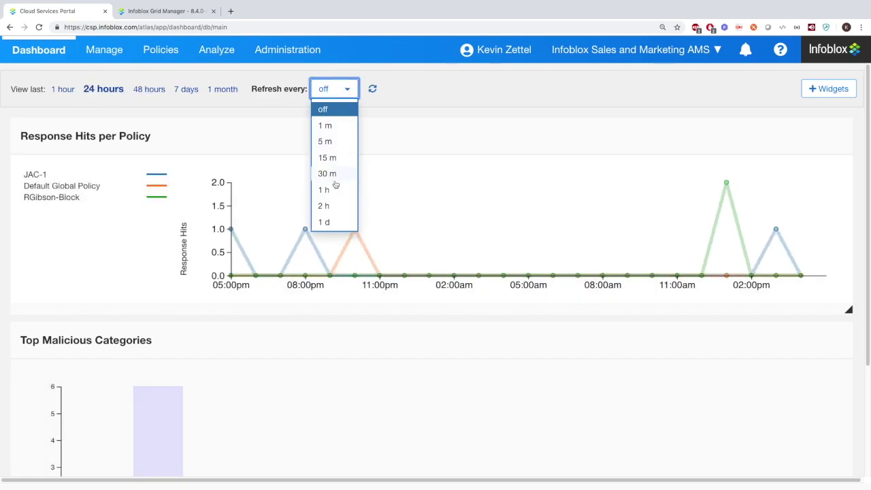
{"action": "left_click", "coordinate": [332, 126]}
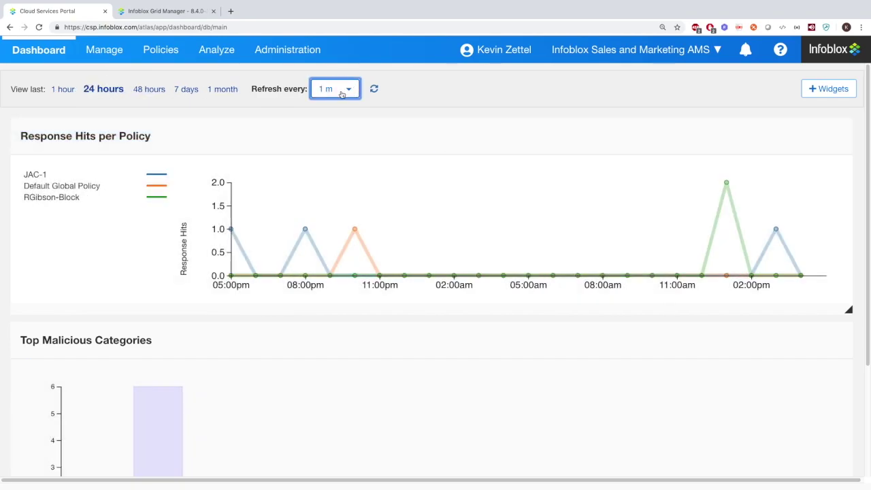
{"action": "left_click", "coordinate": [342, 89]}
{"action": "left_click", "coordinate": [334, 111]}
{"action": "left_click", "coordinate": [374, 89]}
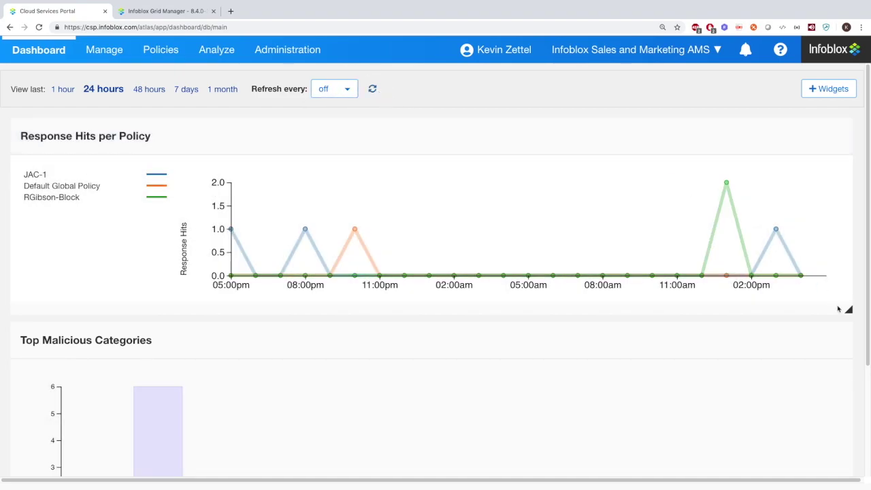
Shrink Response Hits per Policy and Top Malicious Categories to half width and place them side by side
{"action": "left_click_drag", "start_coordinate": [847, 309], "coordinate": [423, 307]}
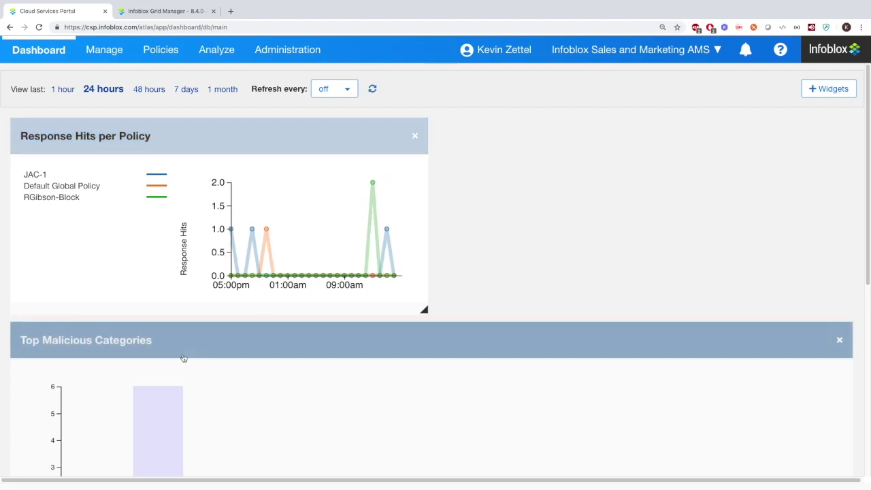
{"action": "scroll", "coordinate": [727, 323], "scroll_direction": "down", "scroll_amount": 3}
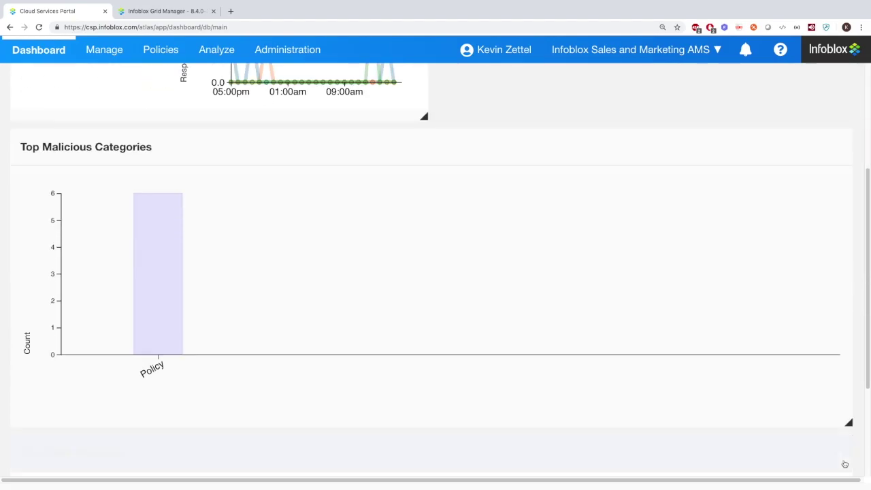
{"action": "left_click_drag", "start_coordinate": [848, 423], "coordinate": [119, 227]}
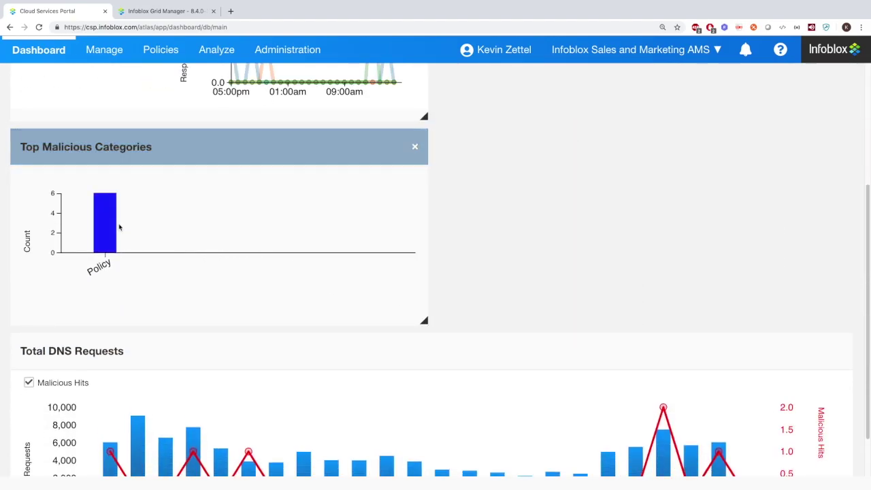
{"action": "scroll", "coordinate": [152, 238], "scroll_direction": "up", "scroll_amount": 3}
{"action": "left_click_drag", "start_coordinate": [303, 336], "coordinate": [729, 159]}
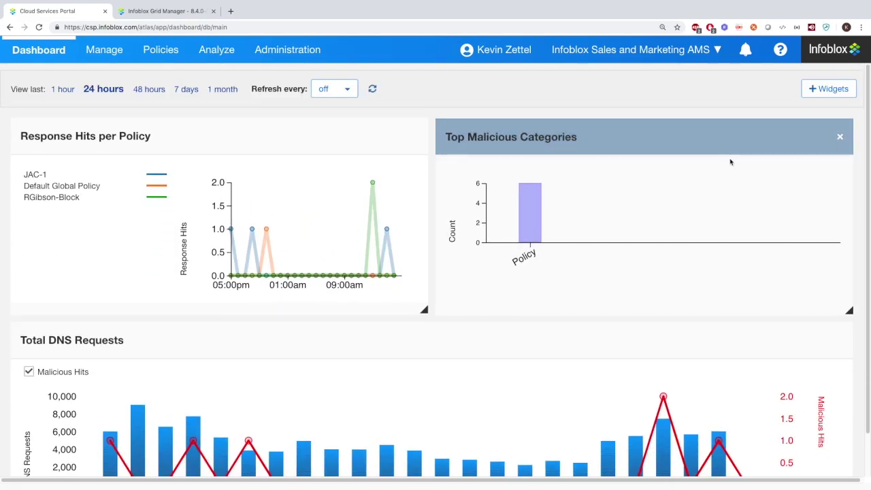
Remove Top Malicious Categories, then re-add it from the Widgets panel beside Response Hits per Policy
{"action": "left_click", "coordinate": [839, 137]}
{"action": "left_click", "coordinate": [823, 89]}
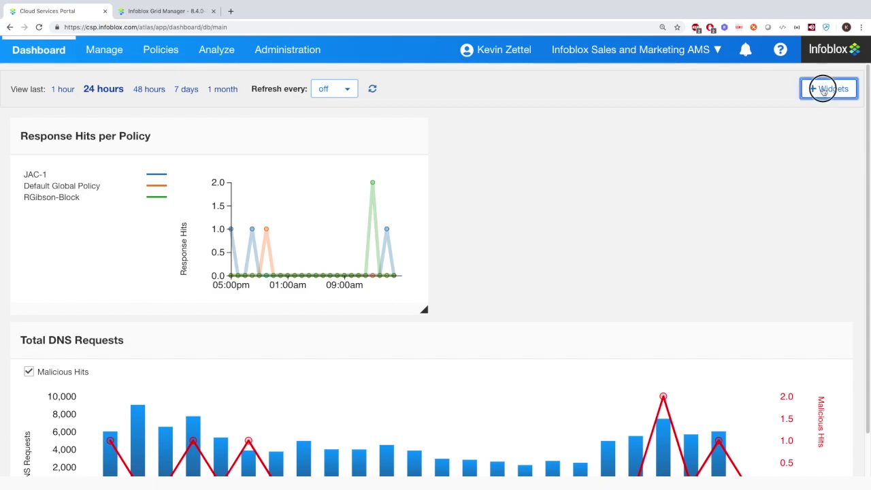
{"action": "left_click_drag", "start_coordinate": [789, 170], "coordinate": [521, 214]}
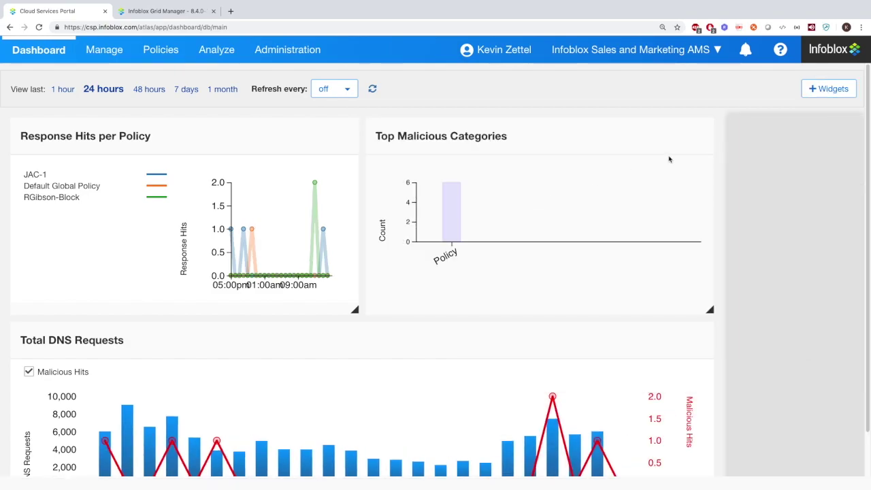
{"action": "left_click", "coordinate": [804, 90]}
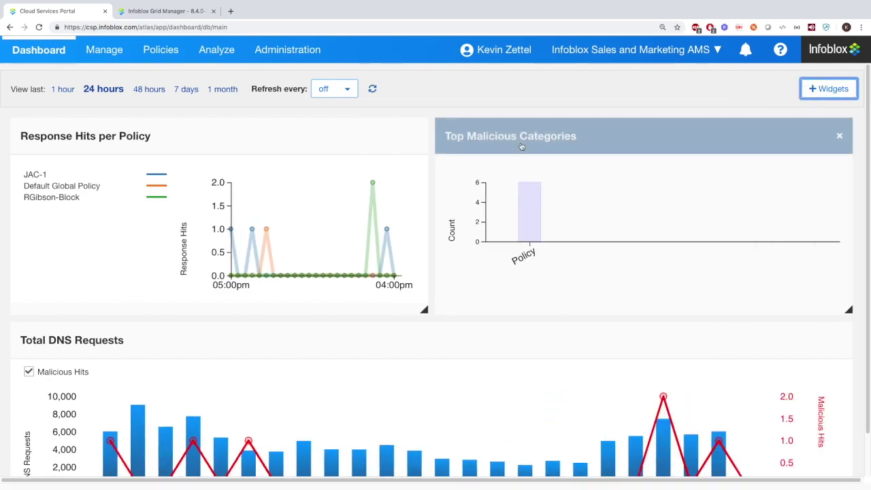
{"action": "left_click", "coordinate": [101, 51]}
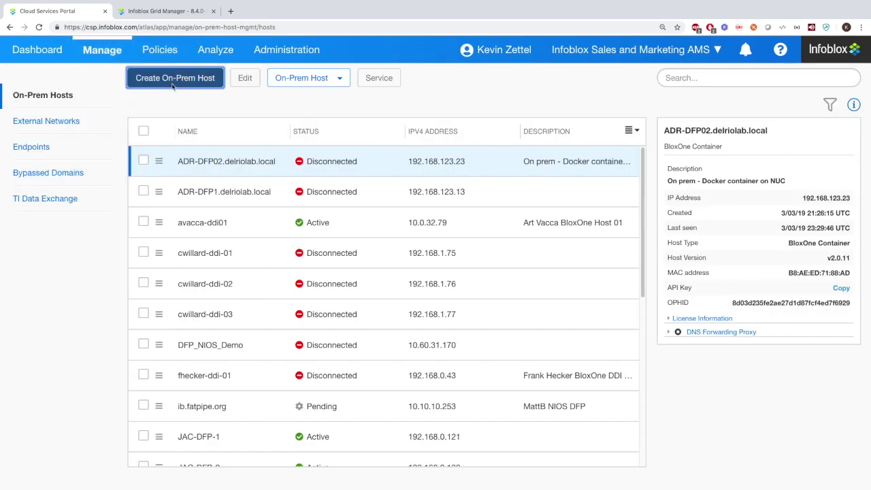
Start a new on-prem host and add, then delete, an empty key/value tag row
{"action": "left_click", "coordinate": [174, 84]}
{"action": "left_click", "coordinate": [231, 111]}
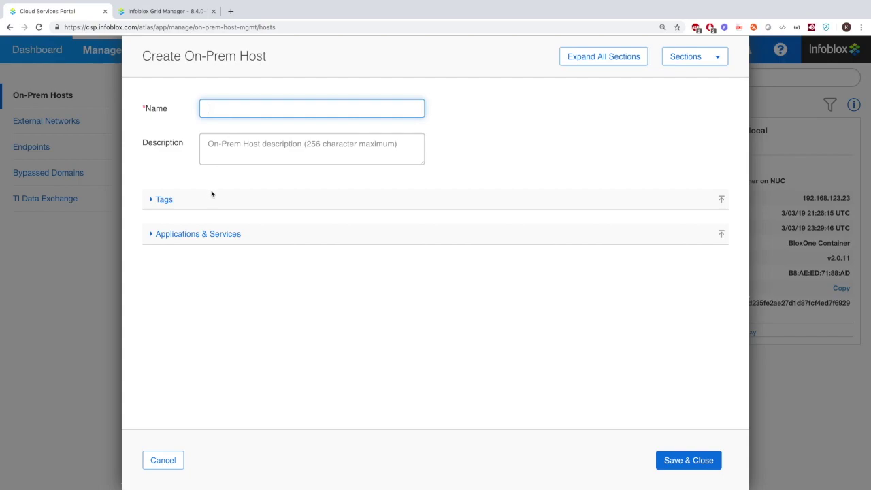
{"action": "left_click", "coordinate": [220, 155]}
{"action": "left_click", "coordinate": [188, 202]}
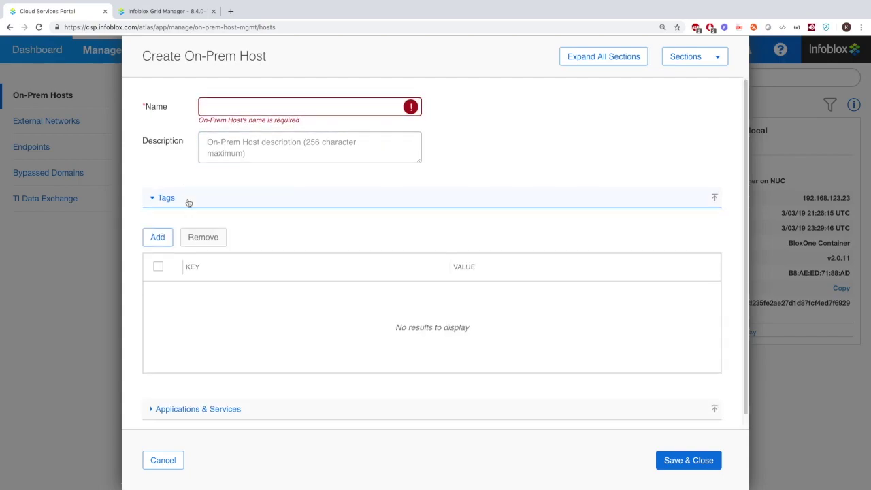
{"action": "left_click", "coordinate": [162, 227]}
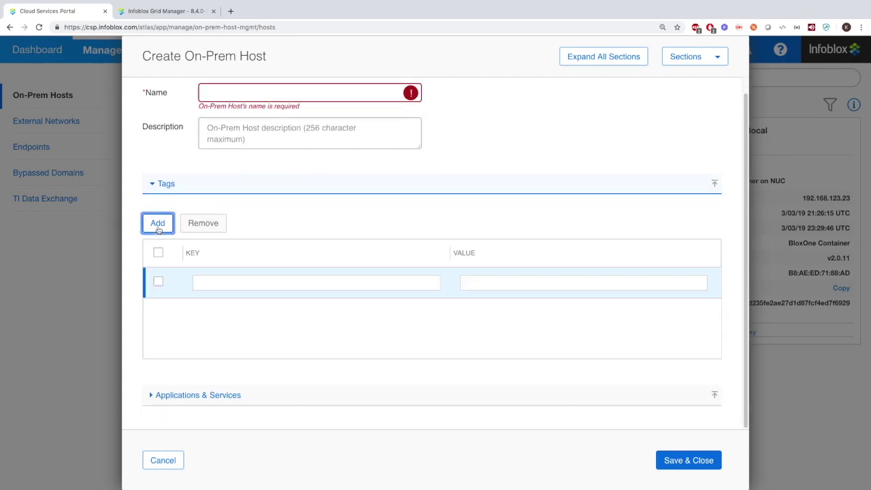
{"action": "left_click", "coordinate": [159, 282]}
{"action": "left_click", "coordinate": [204, 224]}
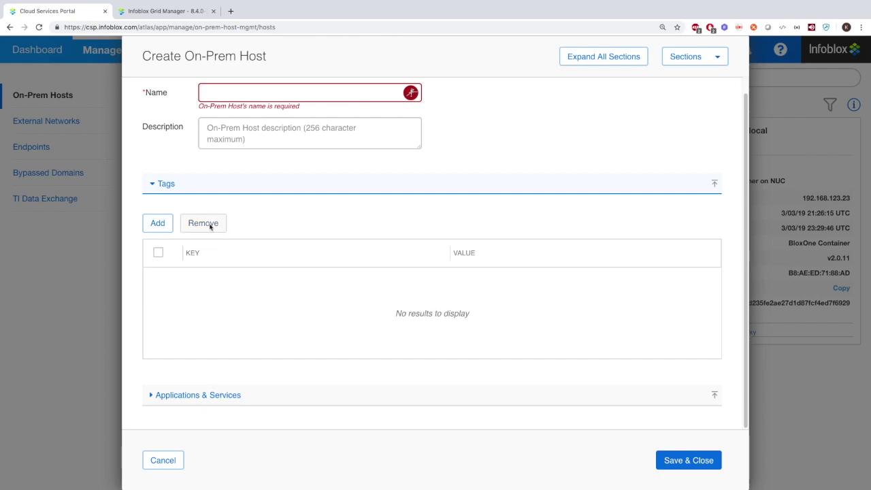
Expand all host form sections, toggle DNS Forwarding Proxy on and off, and cancel the form
{"action": "left_click", "coordinate": [180, 393]}
{"action": "scroll", "coordinate": [184, 384], "scroll_direction": "down", "scroll_amount": 5}
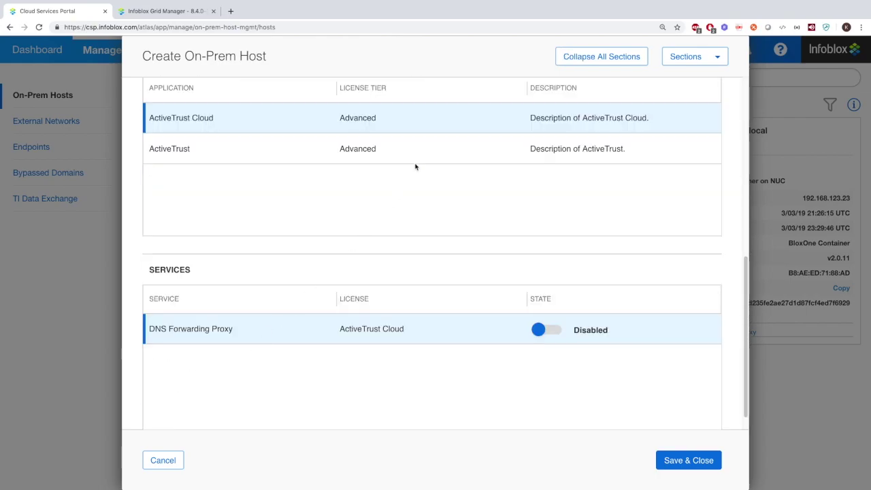
{"action": "left_click", "coordinate": [550, 329]}
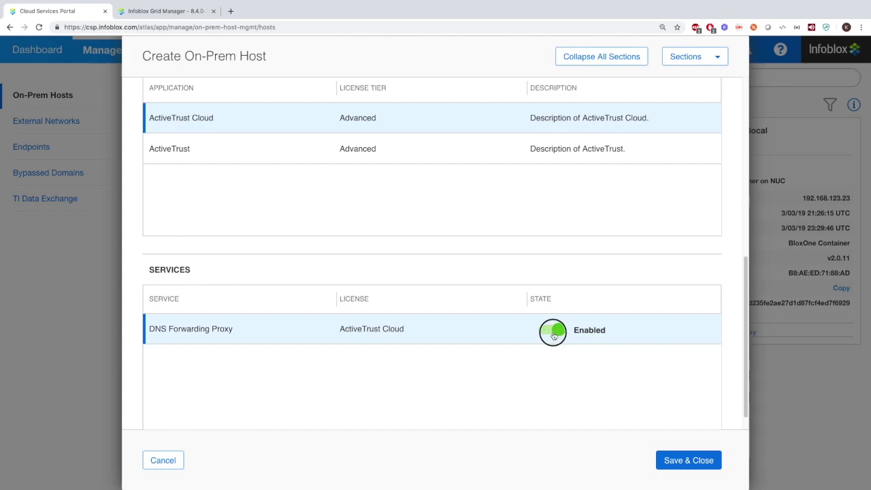
{"action": "left_click", "coordinate": [553, 330]}
{"action": "left_click", "coordinate": [176, 462]}
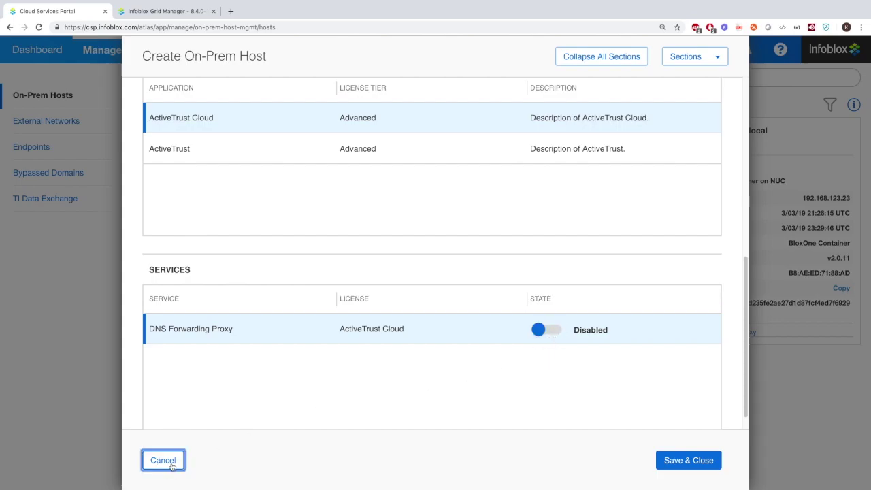
Inspect ADR-DFP02.delriolab.local's settings and actions unchanged, and view its DNS Forwarding Proxy and license details
{"action": "left_click", "coordinate": [158, 161]}
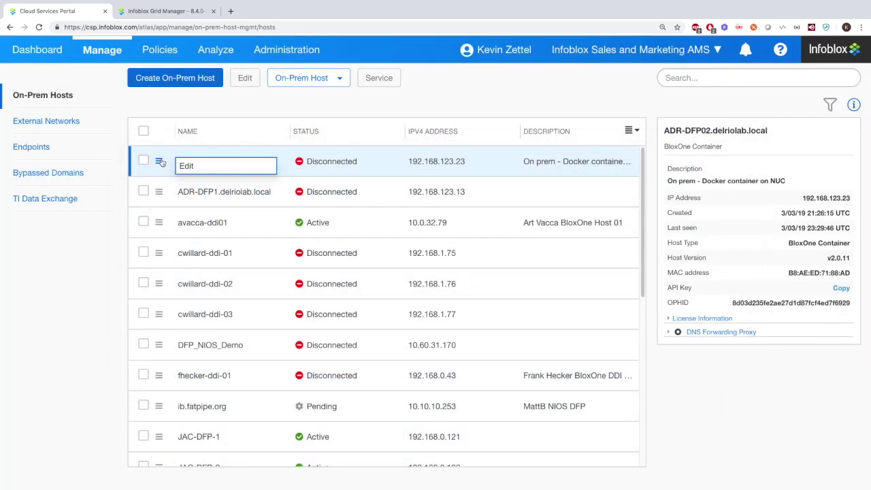
{"action": "left_click", "coordinate": [190, 167]}
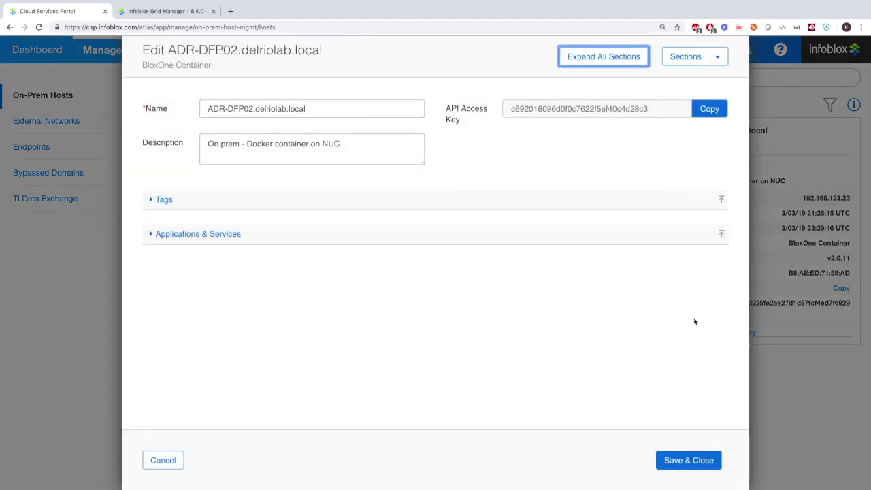
{"action": "left_click", "coordinate": [165, 464]}
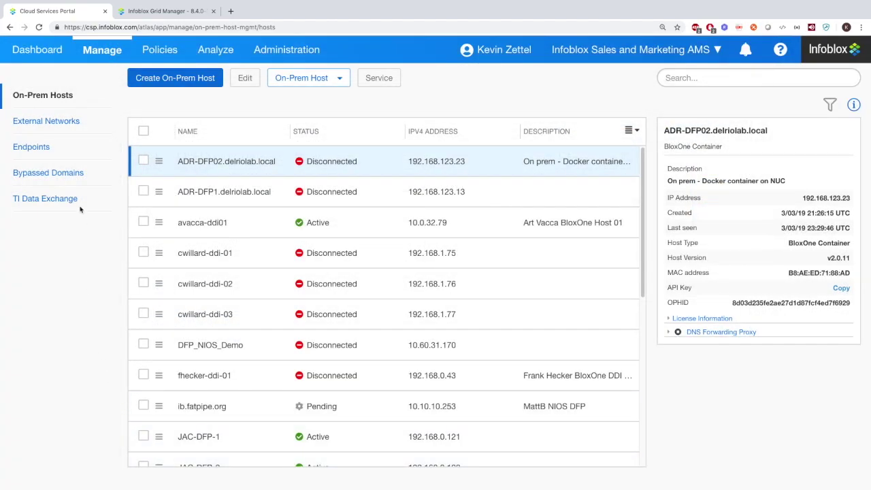
{"action": "left_click", "coordinate": [312, 78]}
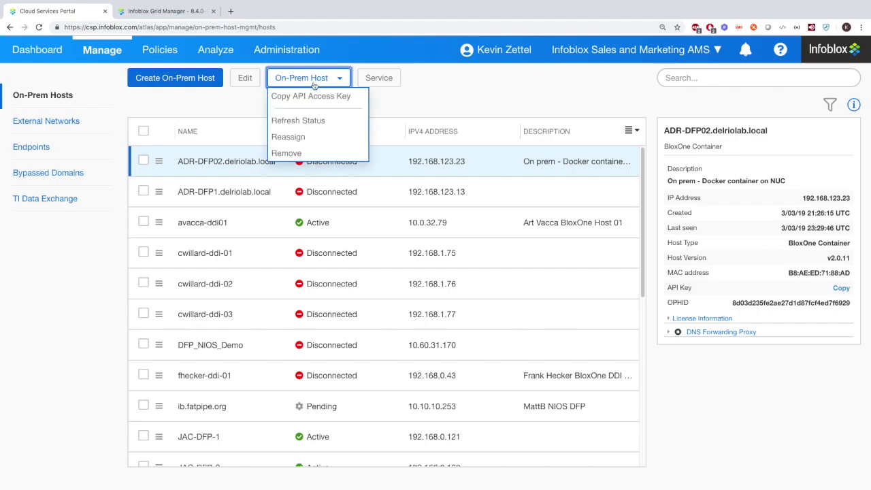
{"action": "left_click", "coordinate": [432, 105]}
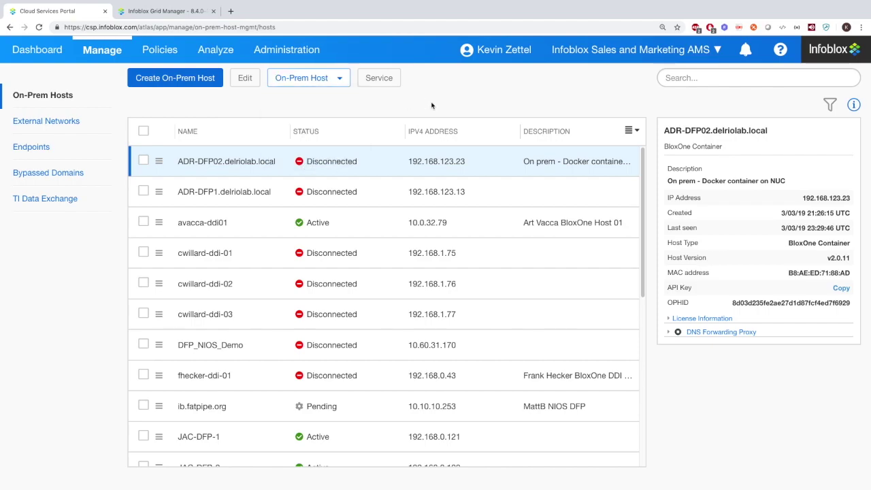
{"action": "left_click", "coordinate": [670, 331]}
{"action": "left_click", "coordinate": [668, 319]}
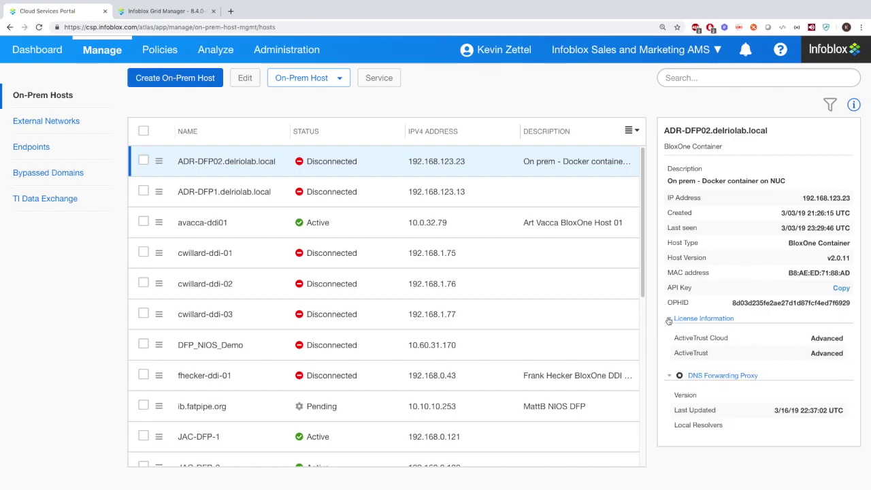
{"action": "left_click", "coordinate": [76, 120]}
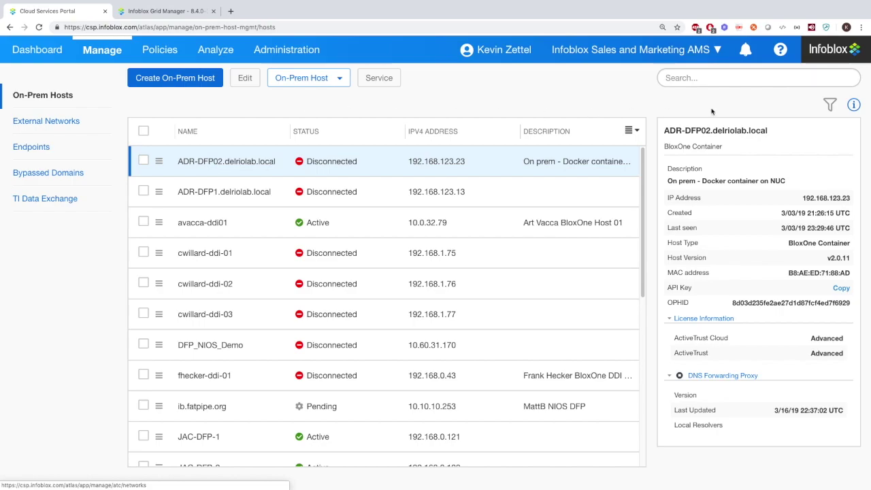
Add Service and Location filters to the hosts list, then remove the Location filter
{"action": "left_click", "coordinate": [829, 106]}
{"action": "left_click", "coordinate": [156, 133]}
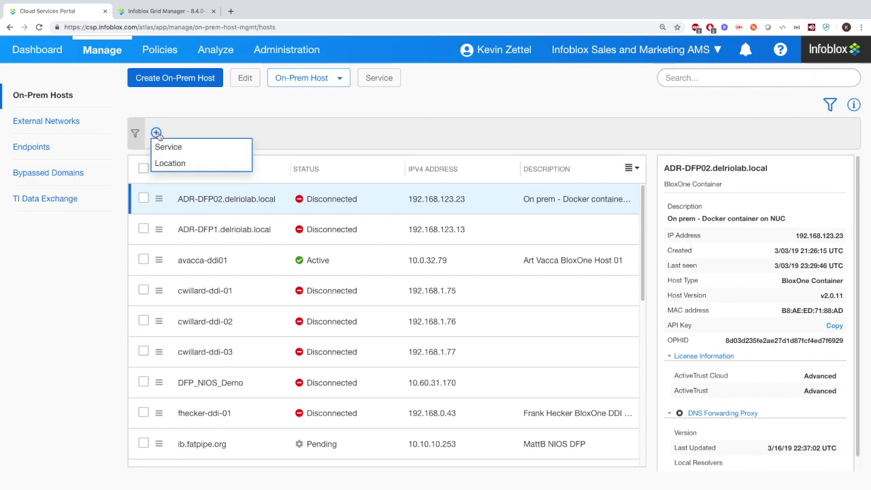
{"action": "left_click", "coordinate": [171, 144]}
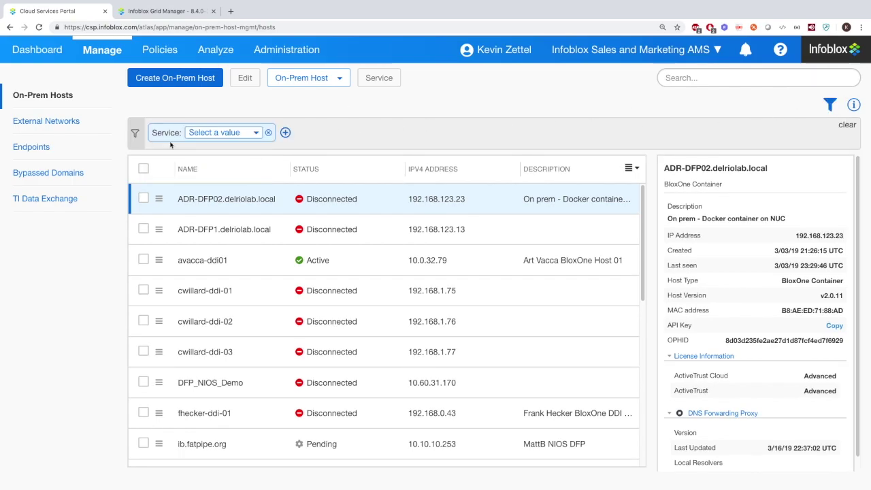
{"action": "left_click", "coordinate": [269, 133]}
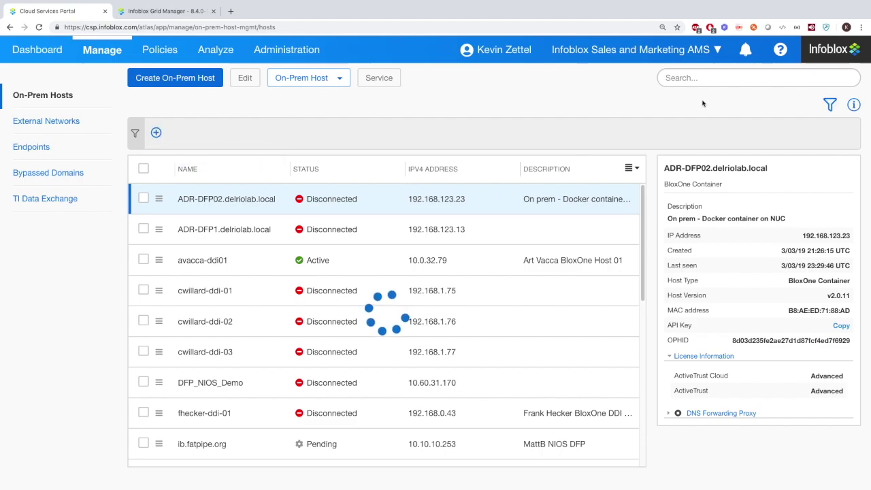
{"action": "left_click", "coordinate": [156, 132]}
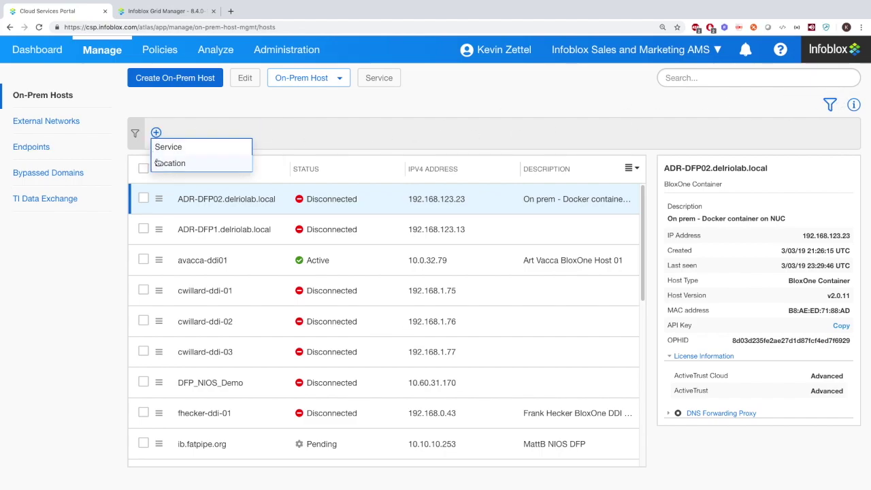
{"action": "left_click", "coordinate": [160, 162]}
{"action": "left_click", "coordinate": [255, 133]}
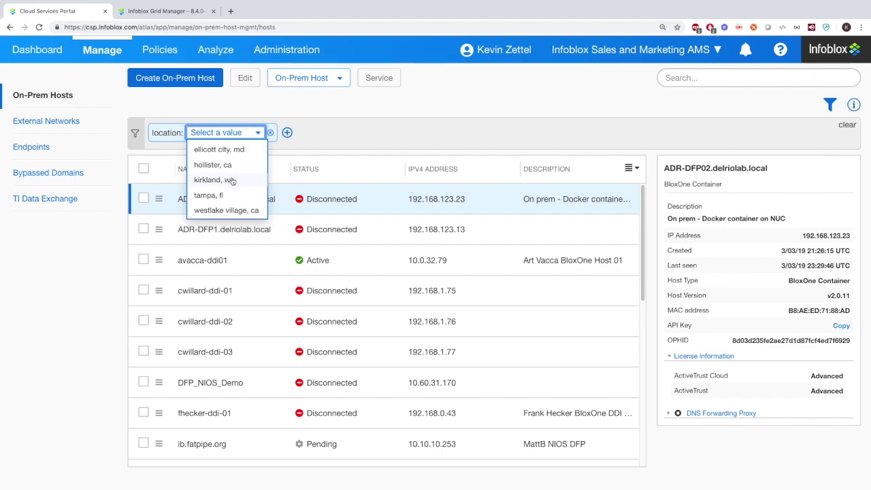
{"action": "left_click", "coordinate": [270, 132]}
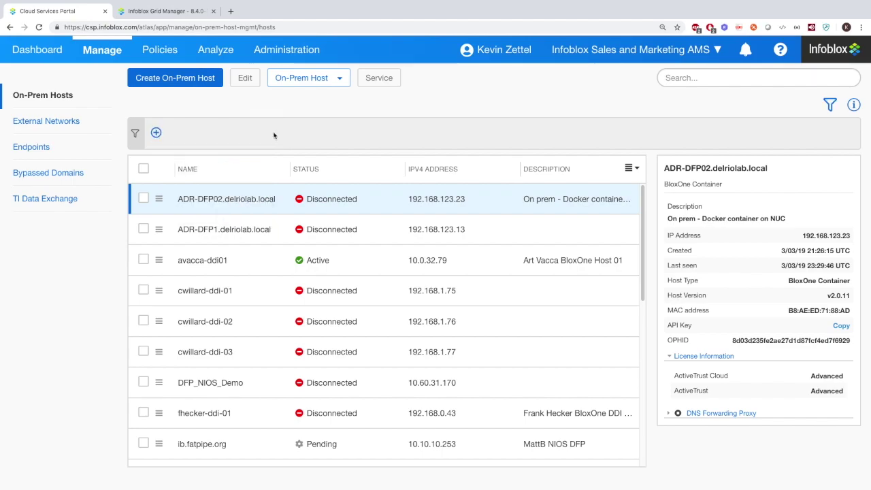
Hide the filter bar and toggle the host details panel off and back on
{"action": "left_click", "coordinate": [830, 104]}
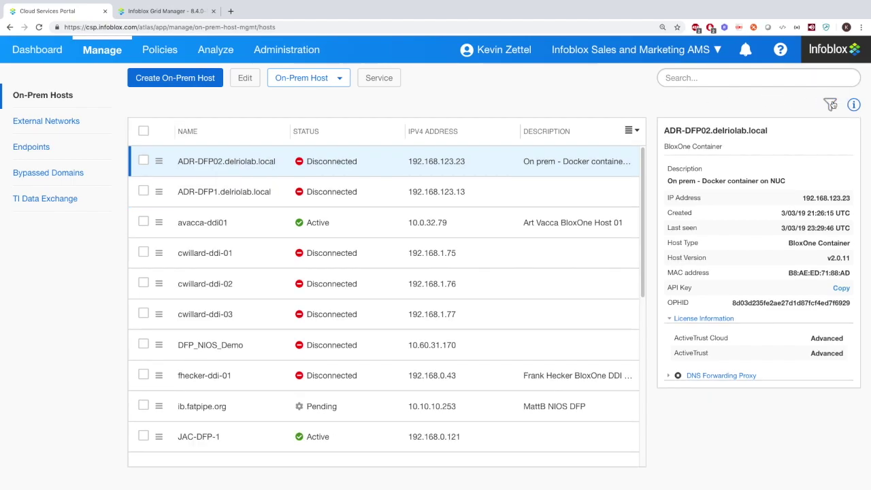
{"action": "left_click", "coordinate": [854, 104]}
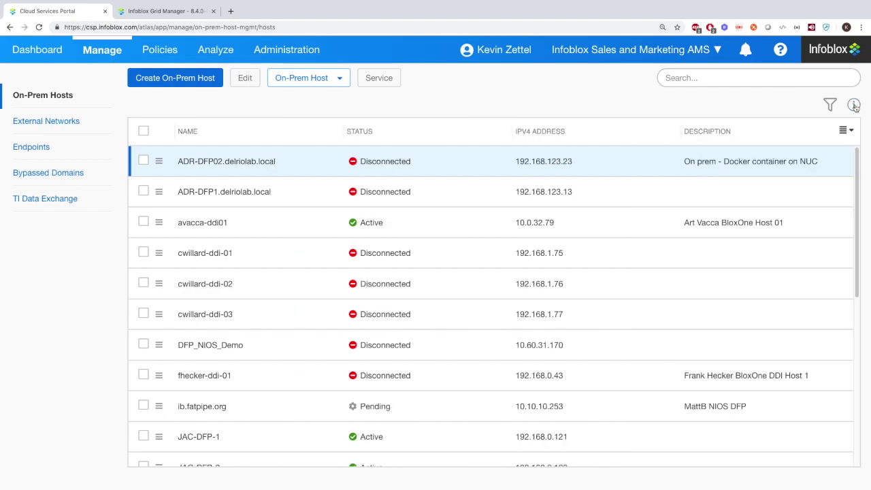
{"action": "left_click", "coordinate": [853, 106]}
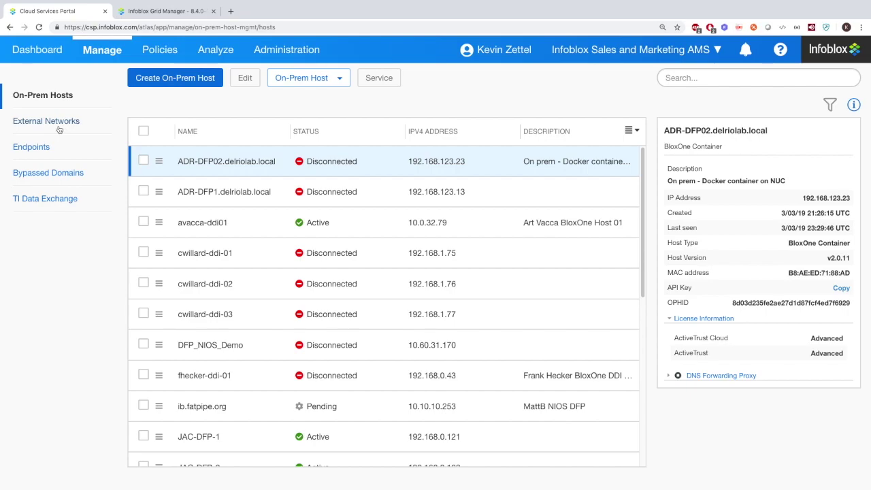
{"action": "left_click", "coordinate": [58, 129]}
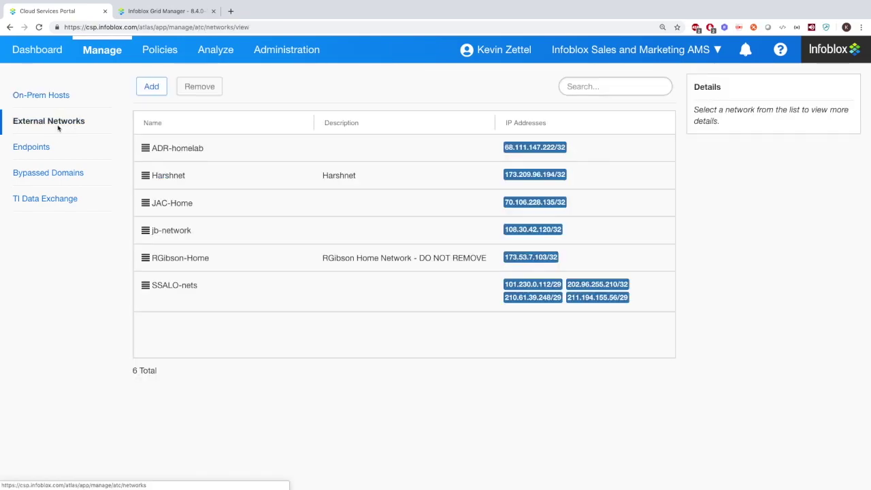
Start a new external network, add an IP address row, then cancel without saving
{"action": "left_click", "coordinate": [151, 87]}
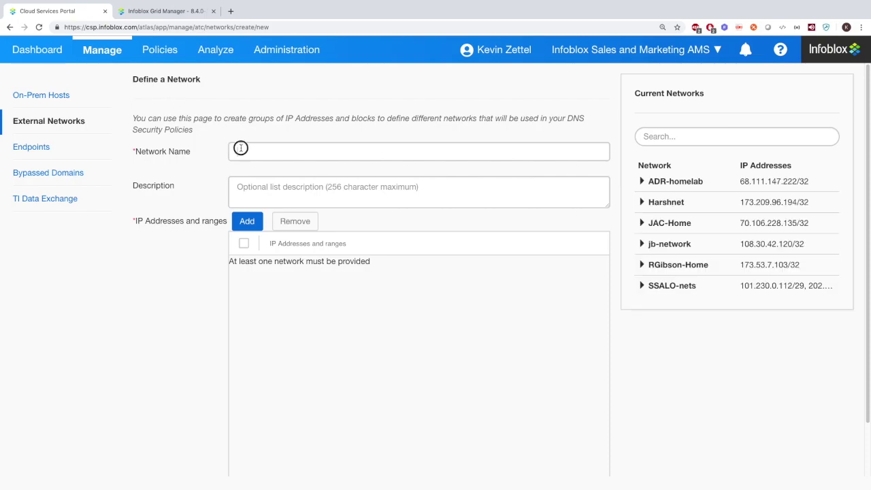
{"action": "left_click", "coordinate": [240, 148]}
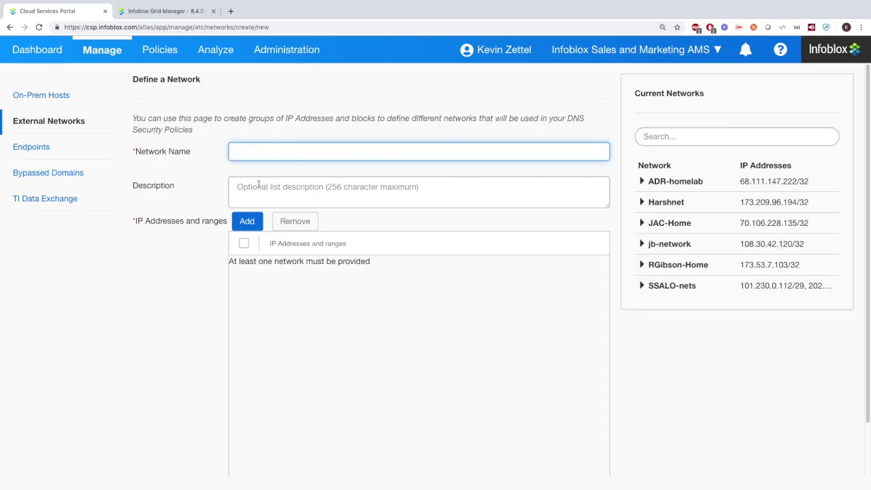
{"action": "left_click", "coordinate": [247, 221]}
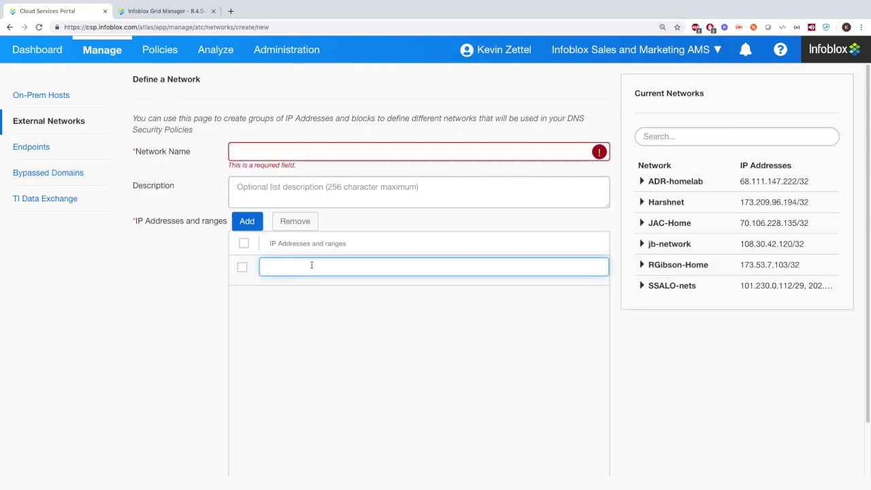
{"action": "scroll", "coordinate": [503, 271], "scroll_direction": "down", "scroll_amount": 2}
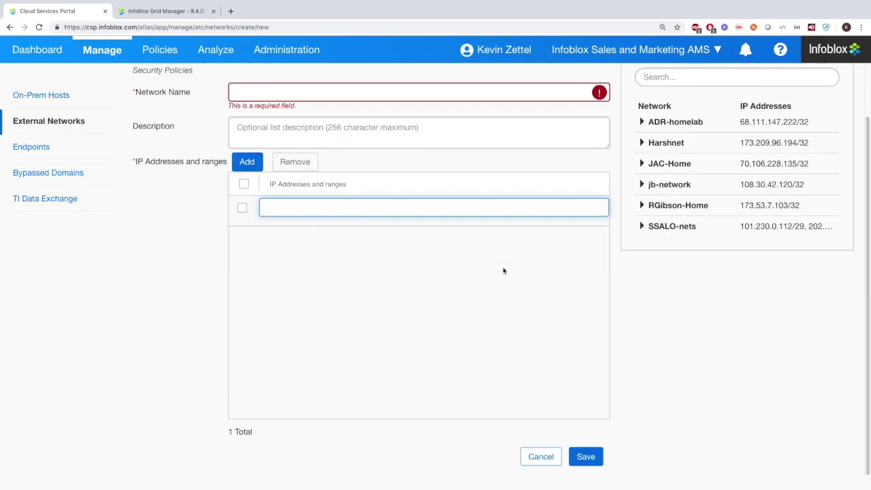
{"action": "left_click", "coordinate": [541, 454]}
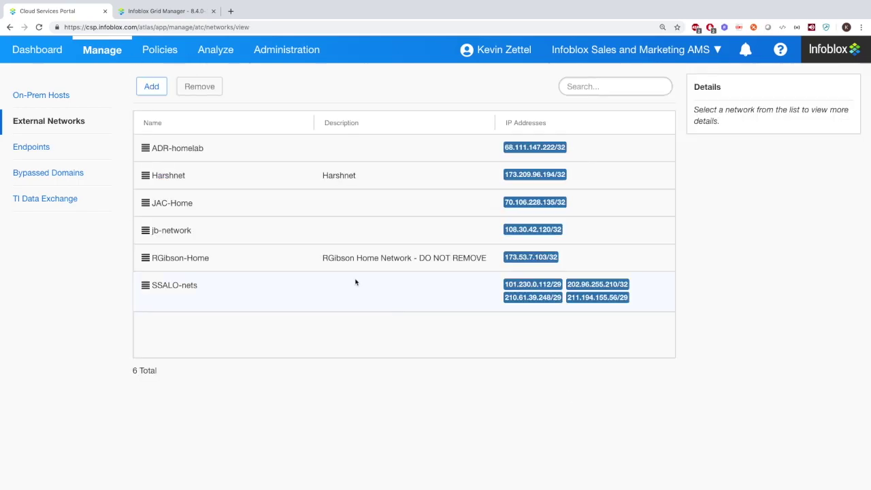
{"action": "left_click", "coordinate": [39, 153]}
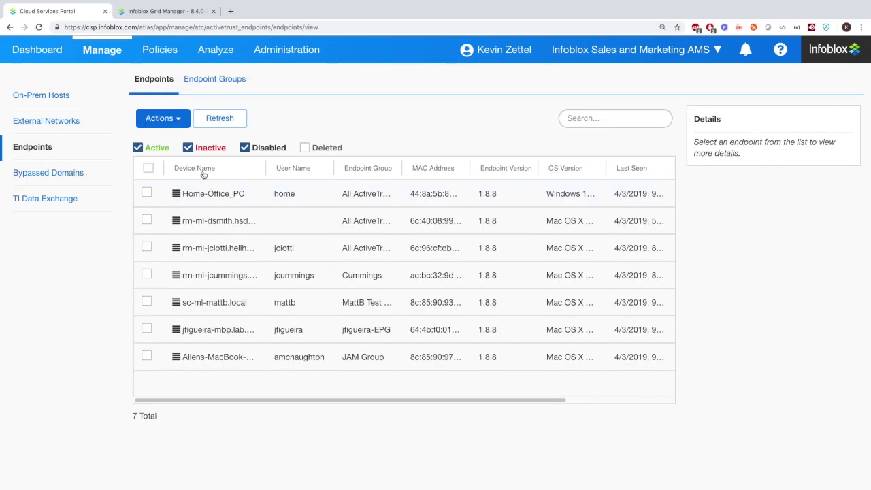
Toggle the Active and Inactive endpoint filters off and on, and view the Actions dropdown
{"action": "left_click_drag", "start_coordinate": [237, 400], "coordinate": [355, 400]}
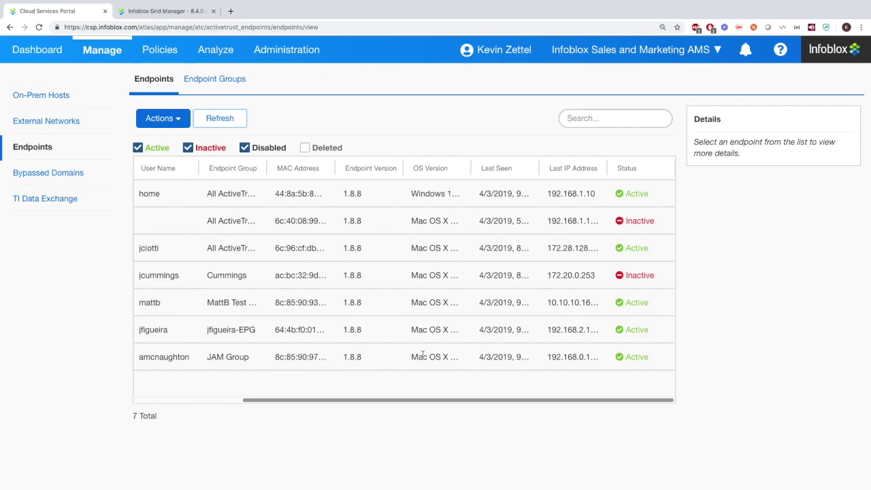
{"action": "left_click", "coordinate": [187, 148]}
{"action": "left_click", "coordinate": [187, 147]}
{"action": "left_click", "coordinate": [137, 148]}
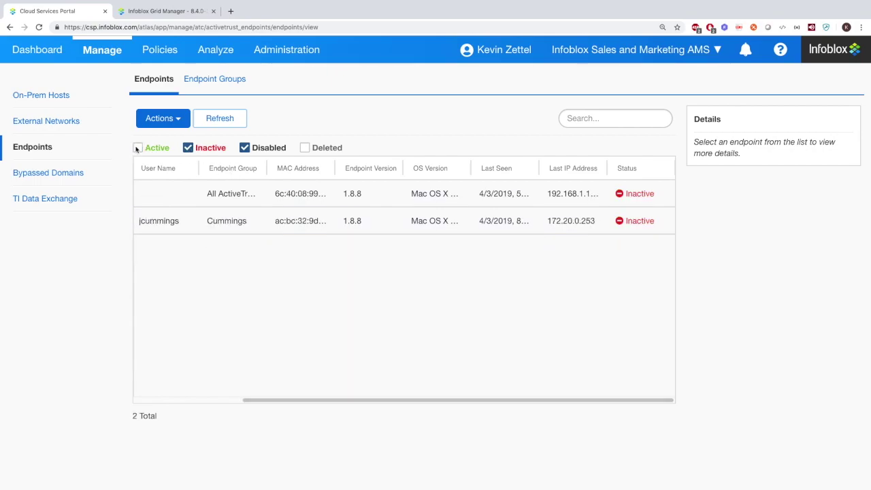
{"action": "left_click", "coordinate": [138, 148]}
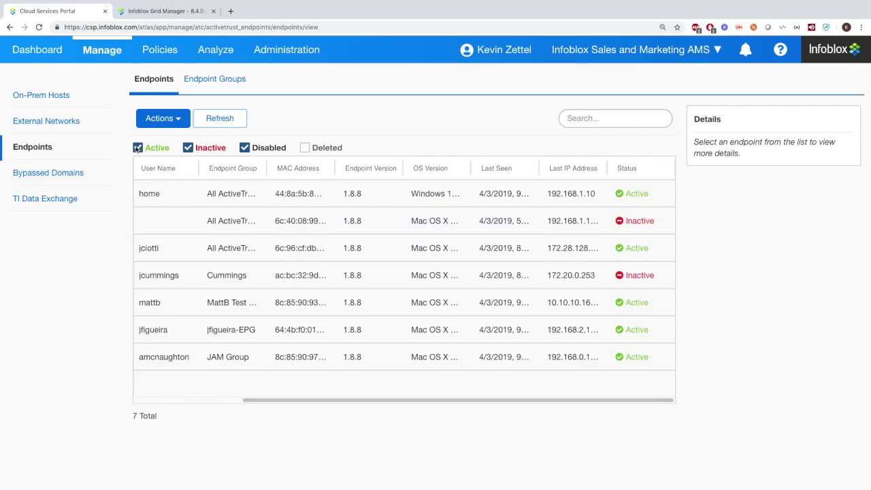
{"action": "left_click", "coordinate": [177, 119]}
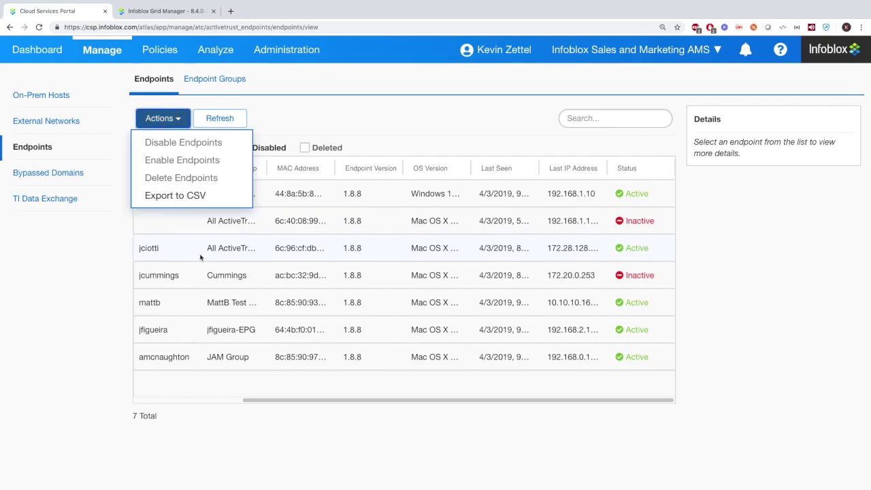
{"action": "left_click_drag", "start_coordinate": [314, 399], "coordinate": [170, 383]}
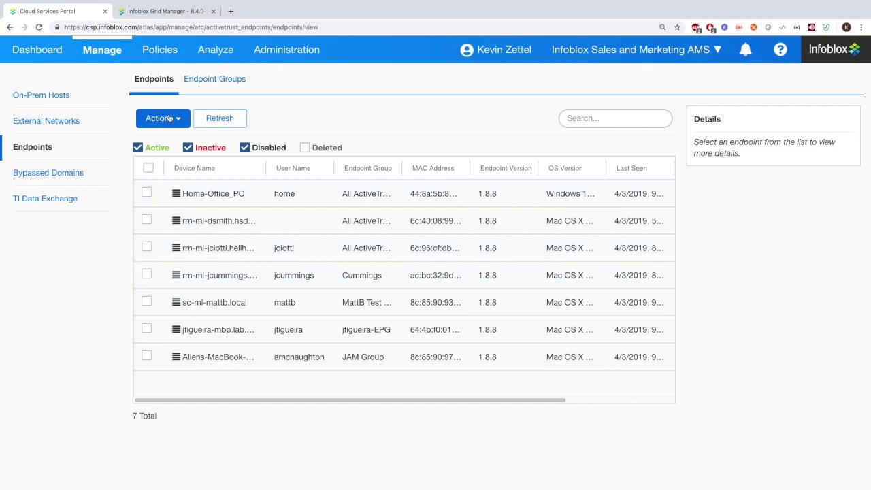
Draft an endpoint group named test with Home-Office_PC and a second endpoint, then cancel it
{"action": "left_click", "coordinate": [206, 80]}
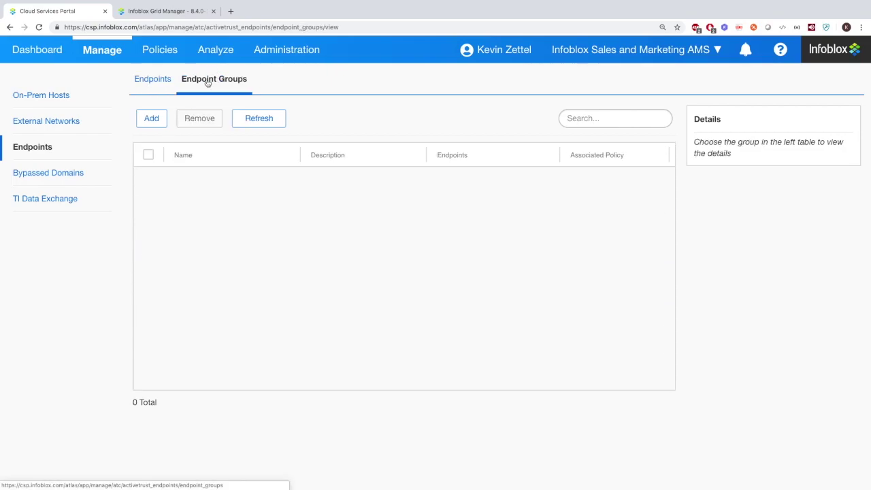
{"action": "left_click", "coordinate": [151, 119]}
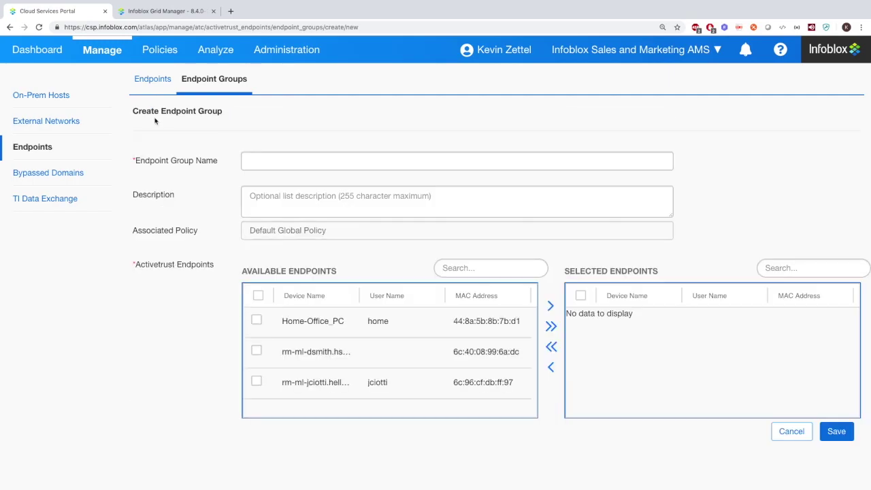
{"action": "left_click", "coordinate": [259, 160]}
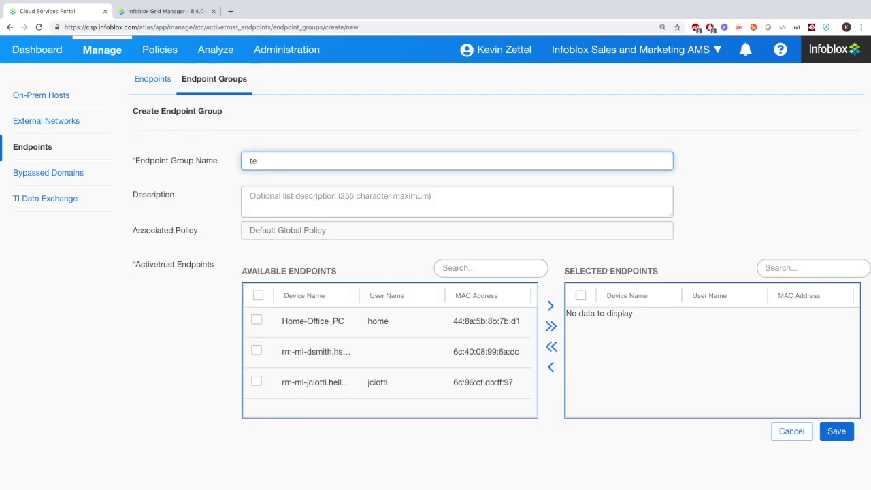
{"action": "left_click", "coordinate": [272, 142]}
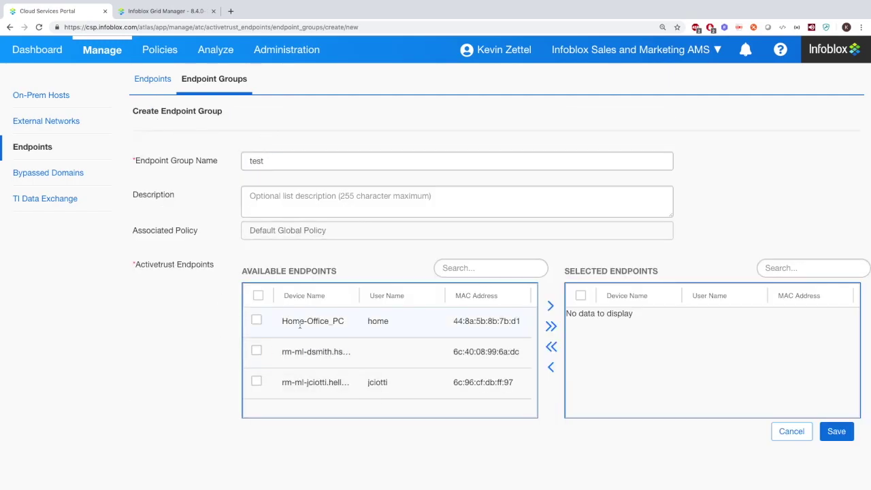
{"action": "left_click", "coordinate": [257, 320]}
{"action": "left_click", "coordinate": [551, 307]}
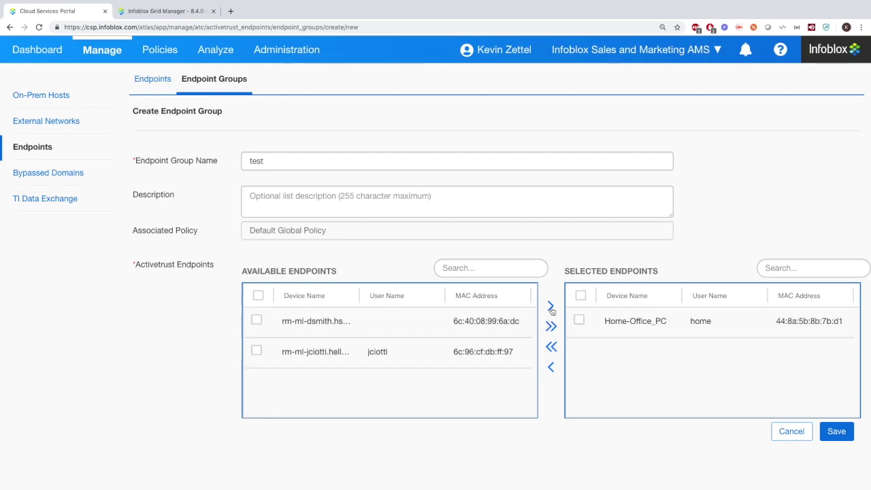
{"action": "left_click", "coordinate": [257, 320]}
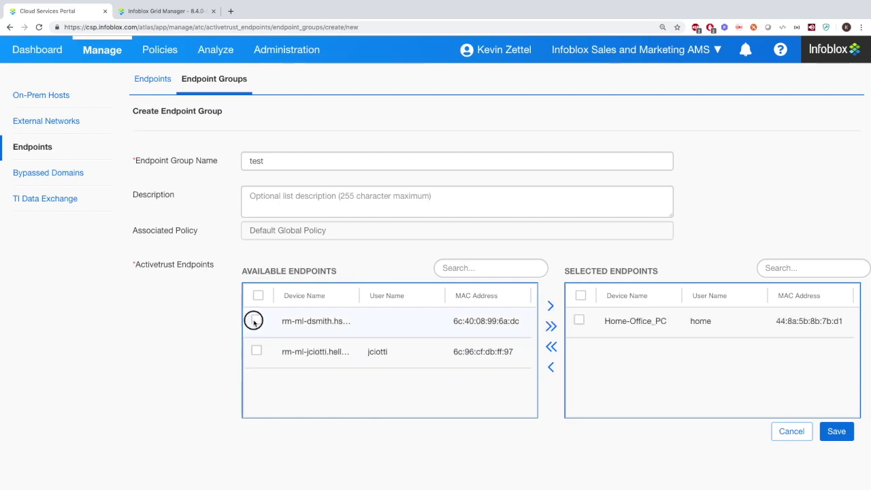
{"action": "left_click", "coordinate": [550, 307]}
{"action": "left_click", "coordinate": [363, 196]}
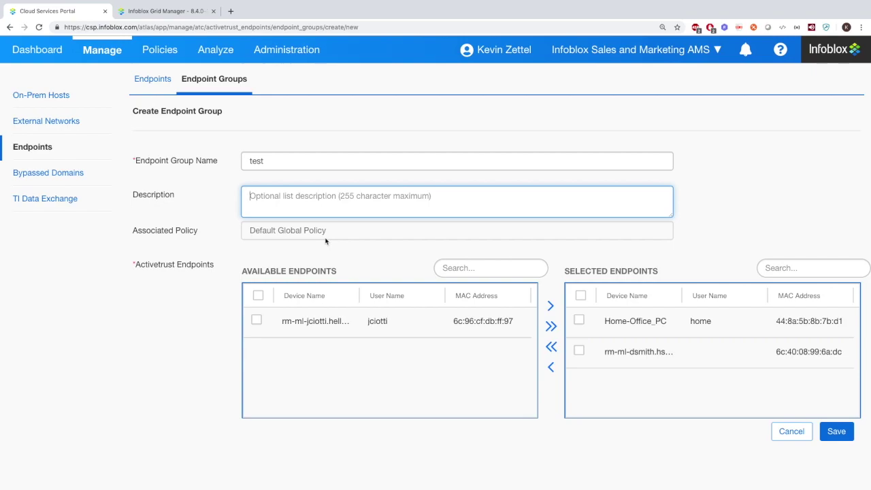
{"action": "left_click", "coordinate": [804, 433]}
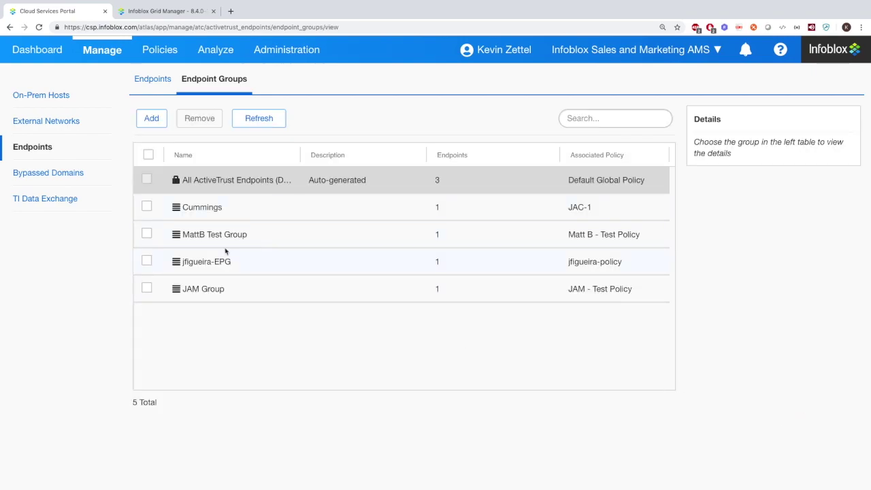
In Bypassed Domains, open and close the Add and Import Bypass Domains windows without changes
{"action": "left_click", "coordinate": [66, 172]}
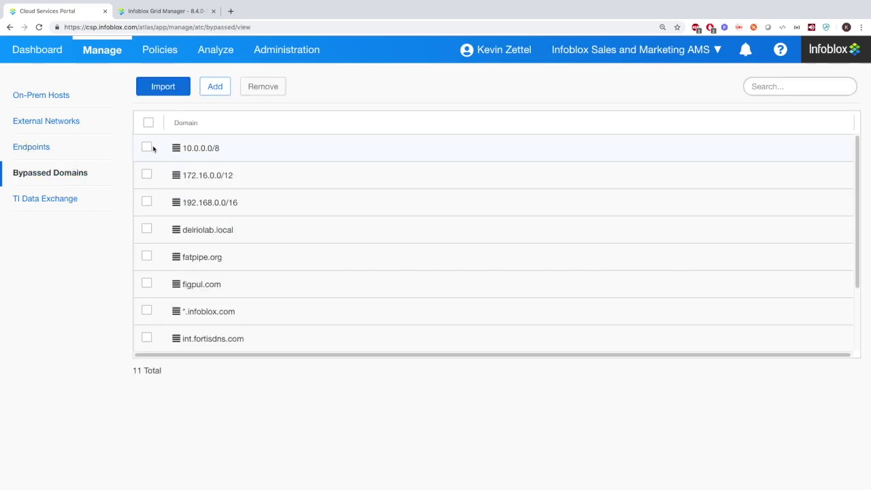
{"action": "left_click", "coordinate": [215, 86]}
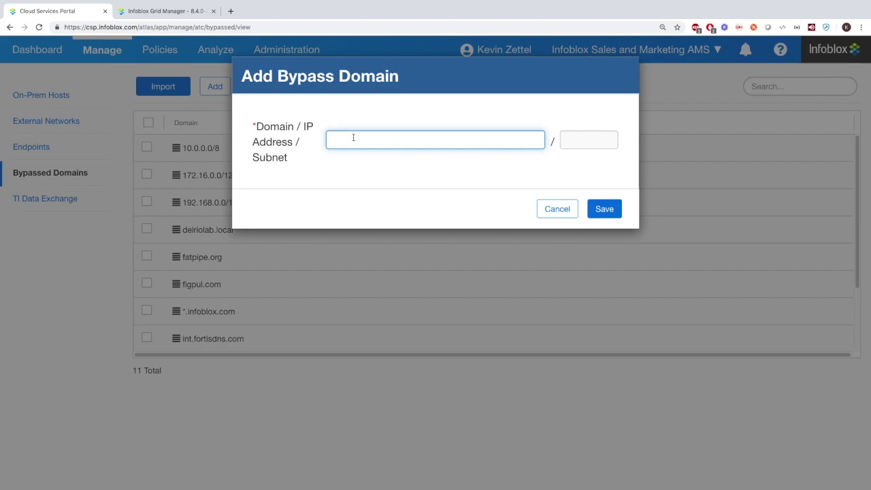
{"action": "left_click", "coordinate": [574, 211]}
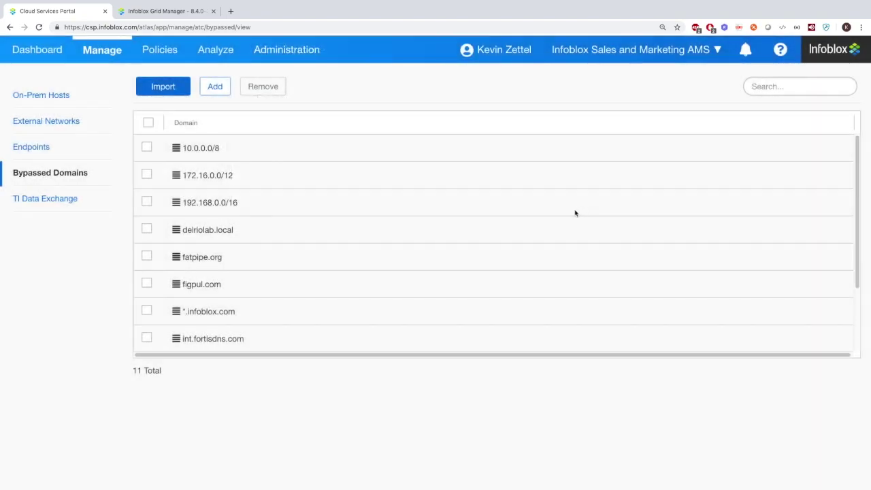
{"action": "left_click", "coordinate": [184, 86]}
{"action": "double_click", "coordinate": [518, 124]}
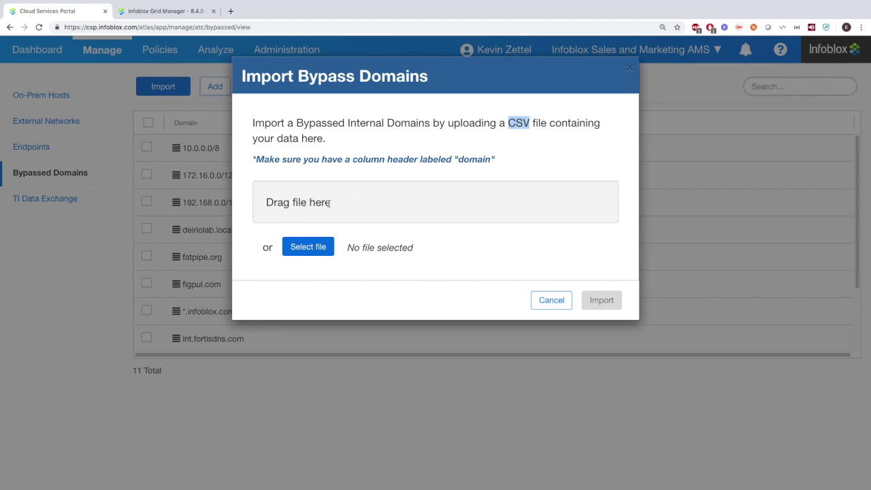
{"action": "left_click", "coordinate": [556, 299]}
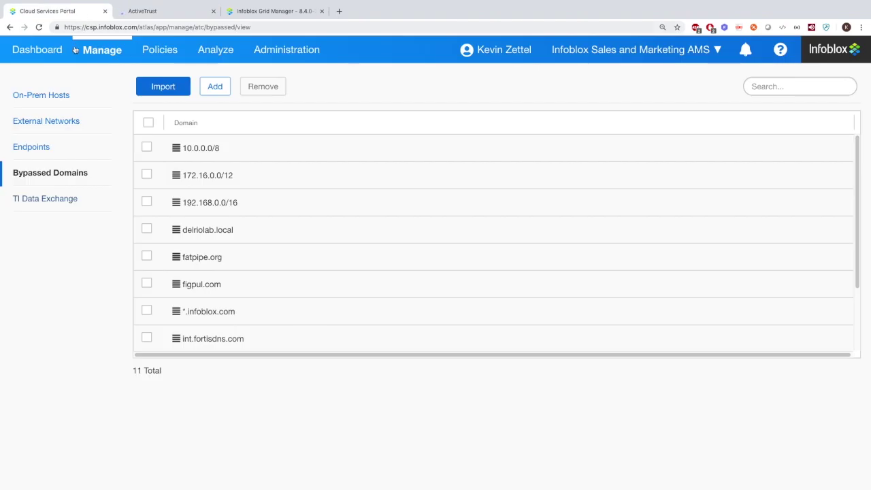
Start a new security policy named 'test'
{"action": "mouse_move", "coordinate": [159, 51]}
{"action": "left_click", "coordinate": [168, 80]}
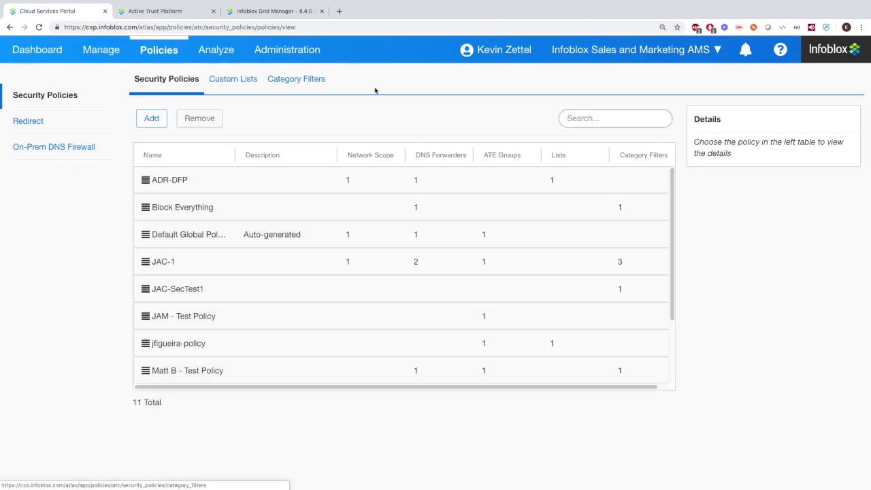
{"action": "left_click", "coordinate": [162, 118]}
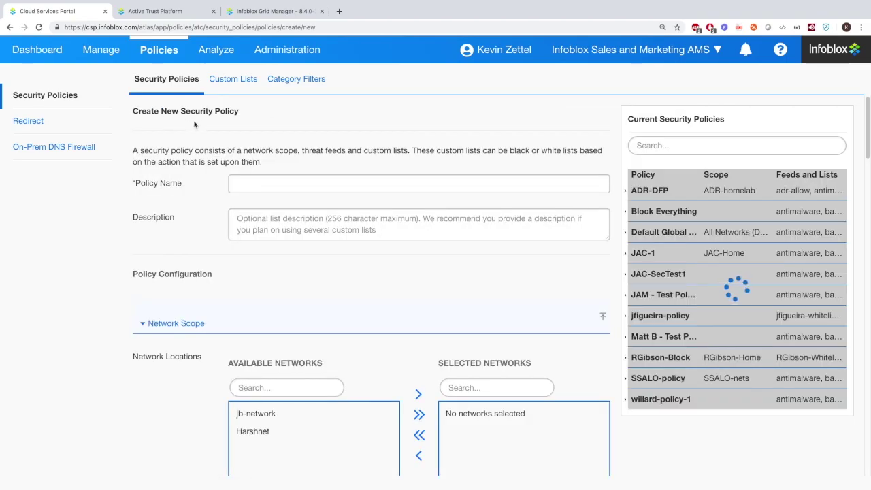
{"action": "left_click", "coordinate": [255, 178]}
{"action": "type", "text": "test"}
{"action": "left_click", "coordinate": [269, 232]}
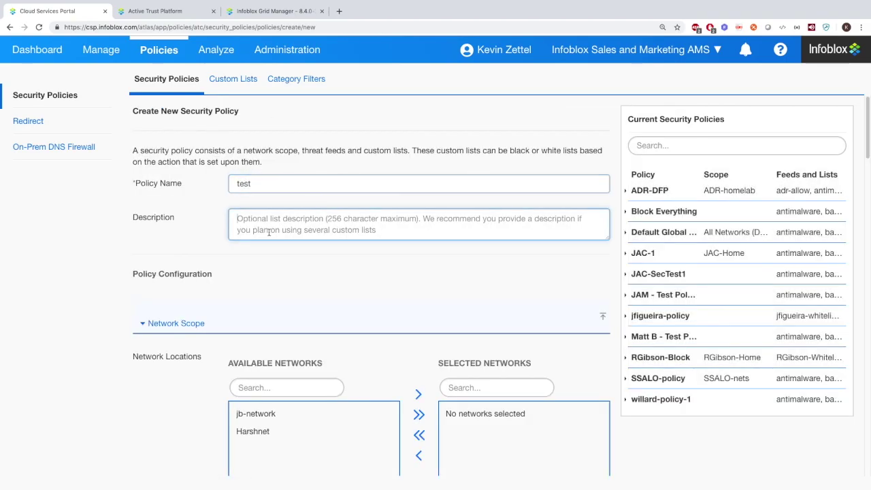
Add jb-network and Harshnet to the policy's networks, then remove all networks
{"action": "scroll", "coordinate": [299, 232], "scroll_direction": "down", "scroll_amount": 2}
{"action": "scroll", "coordinate": [303, 232], "scroll_direction": "down", "scroll_amount": 1}
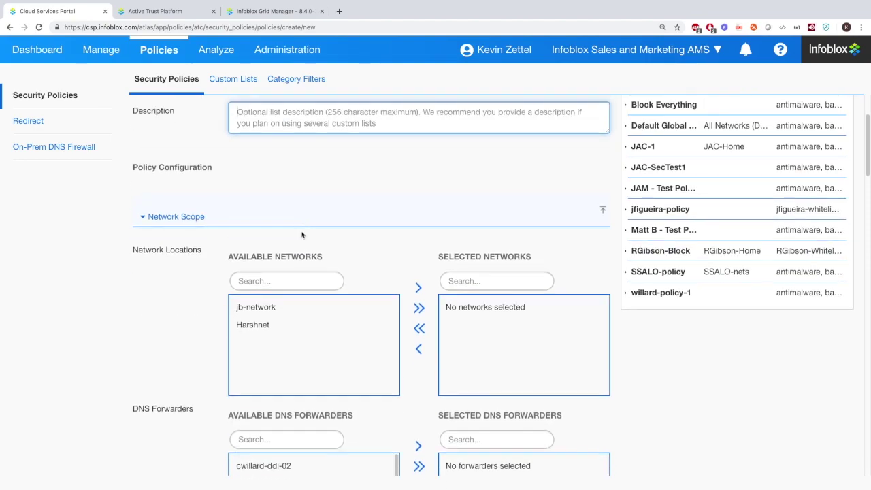
{"action": "left_click", "coordinate": [260, 309]}
{"action": "left_click", "coordinate": [418, 287]}
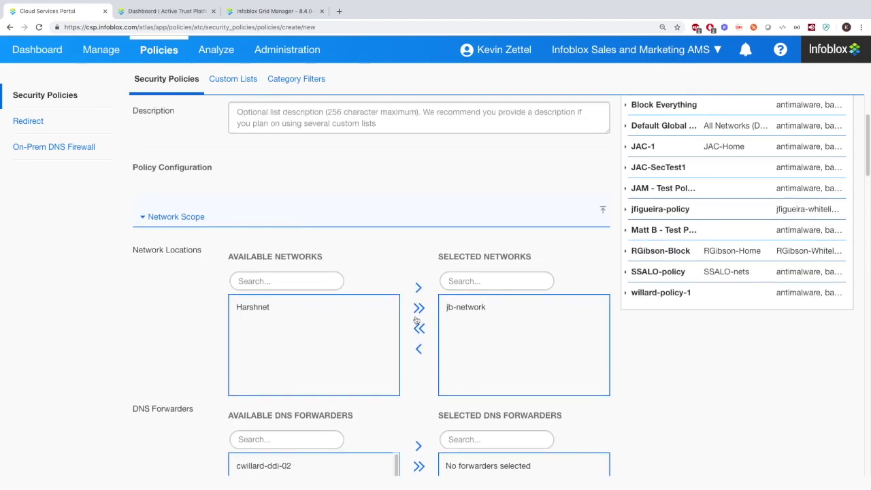
{"action": "left_click", "coordinate": [323, 307]}
{"action": "left_click", "coordinate": [418, 288]}
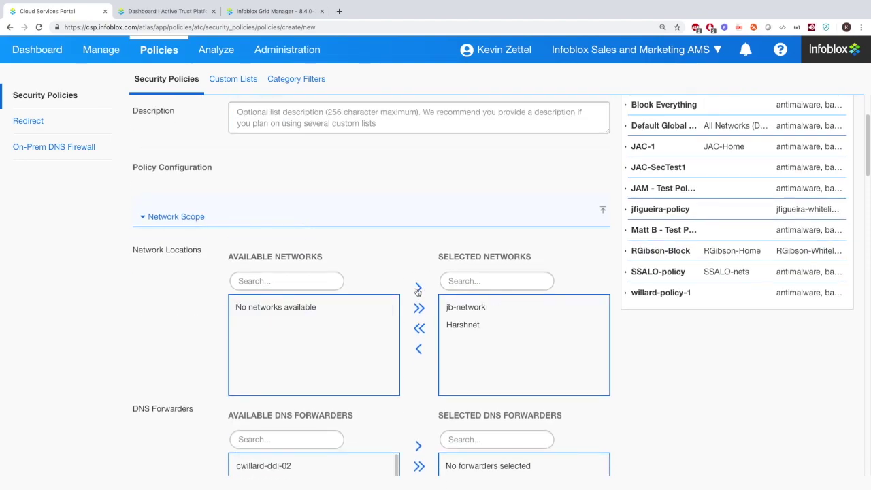
{"action": "left_click", "coordinate": [419, 328]}
View the custom lists available to the policy without adding any
{"action": "scroll", "coordinate": [422, 329], "scroll_direction": "down", "scroll_amount": 5}
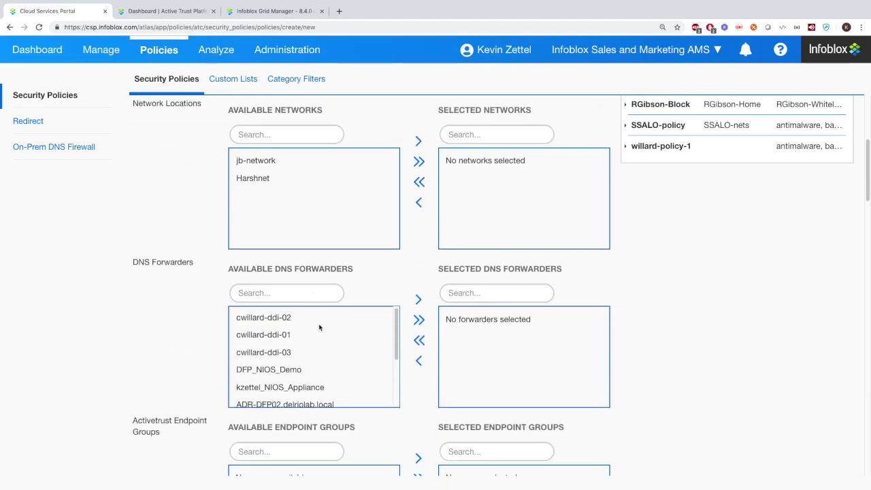
{"action": "scroll", "coordinate": [321, 327], "scroll_direction": "down", "scroll_amount": 3}
{"action": "scroll", "coordinate": [326, 371], "scroll_direction": "down", "scroll_amount": 5}
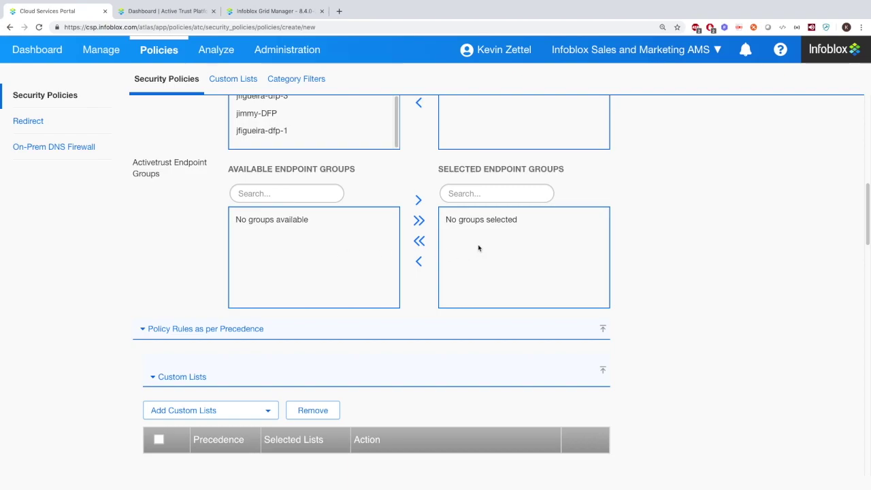
{"action": "scroll", "coordinate": [356, 268], "scroll_direction": "down", "scroll_amount": 3}
{"action": "scroll", "coordinate": [151, 225], "scroll_direction": "down", "scroll_amount": 1}
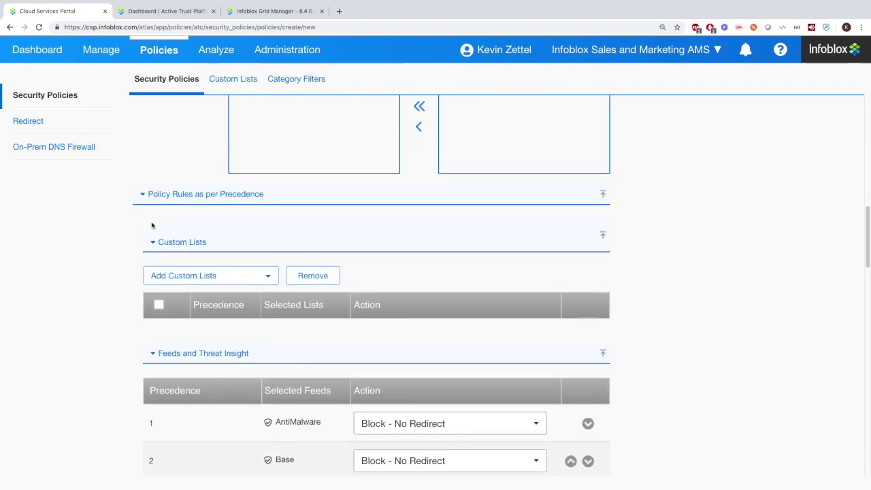
{"action": "left_click", "coordinate": [265, 251]}
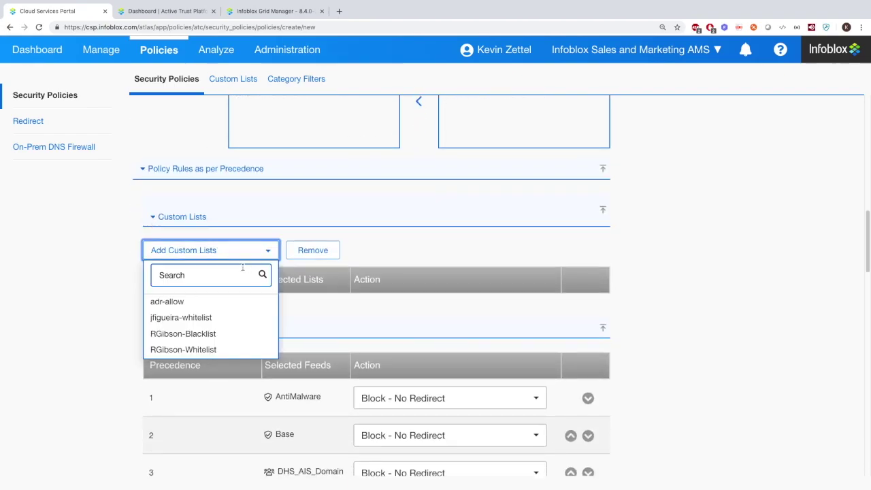
{"action": "left_click", "coordinate": [95, 267]}
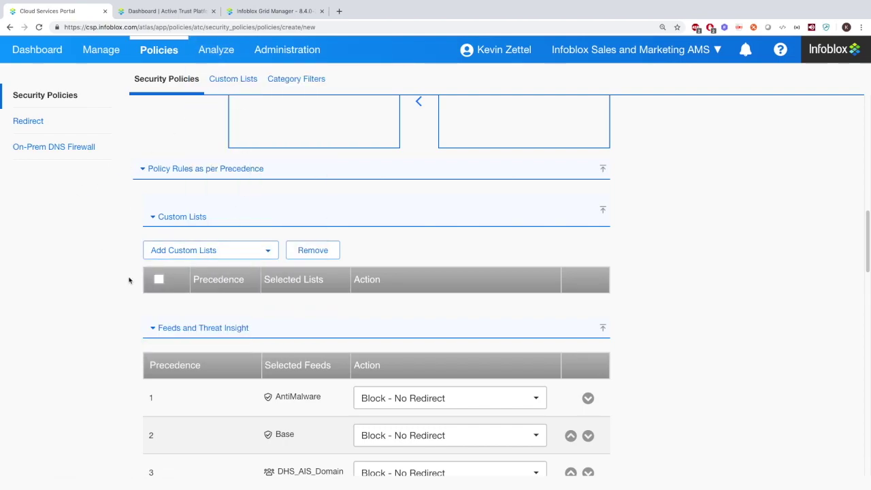
Check AntiMalware's action choices and move it below Base, then back to first precedence
{"action": "scroll", "coordinate": [119, 282], "scroll_direction": "down", "scroll_amount": 4}
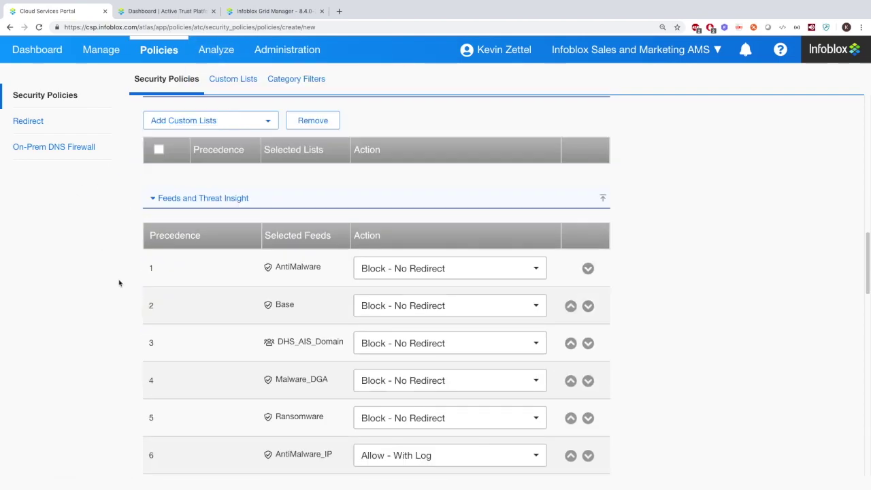
{"action": "left_click", "coordinate": [488, 267]}
{"action": "left_click", "coordinate": [714, 236]}
{"action": "left_click", "coordinate": [588, 268]}
{"action": "left_click", "coordinate": [571, 305]}
{"action": "scroll", "coordinate": [573, 306], "scroll_direction": "down", "scroll_amount": 20}
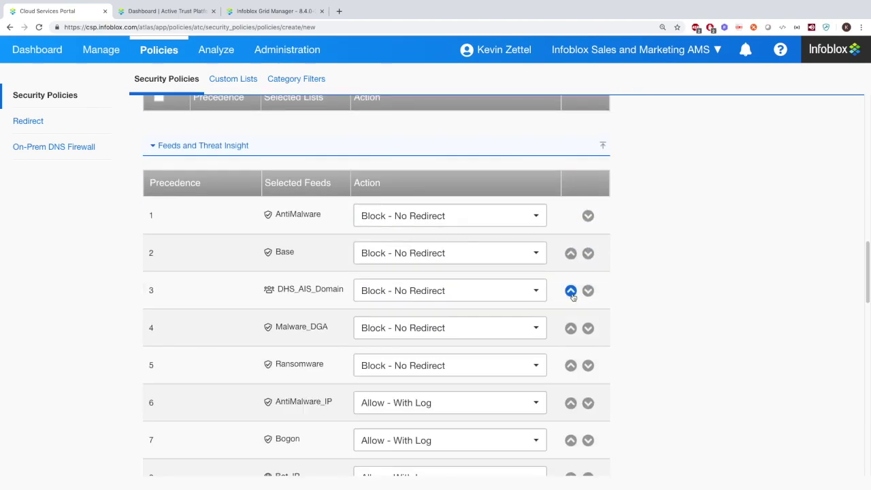
Add Drug Blocking as a category filter, keeping its Allow - With Log action
{"action": "scroll", "coordinate": [563, 258], "scroll_direction": "down", "scroll_amount": 5}
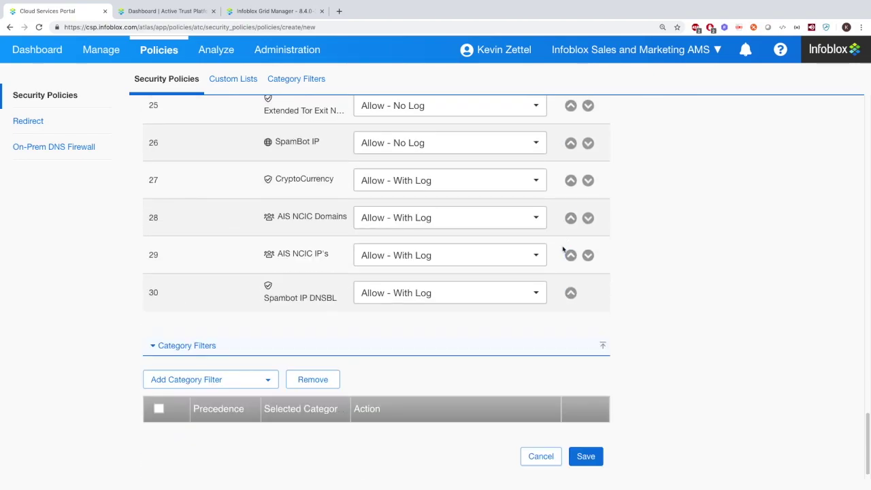
{"action": "left_click", "coordinate": [229, 379]}
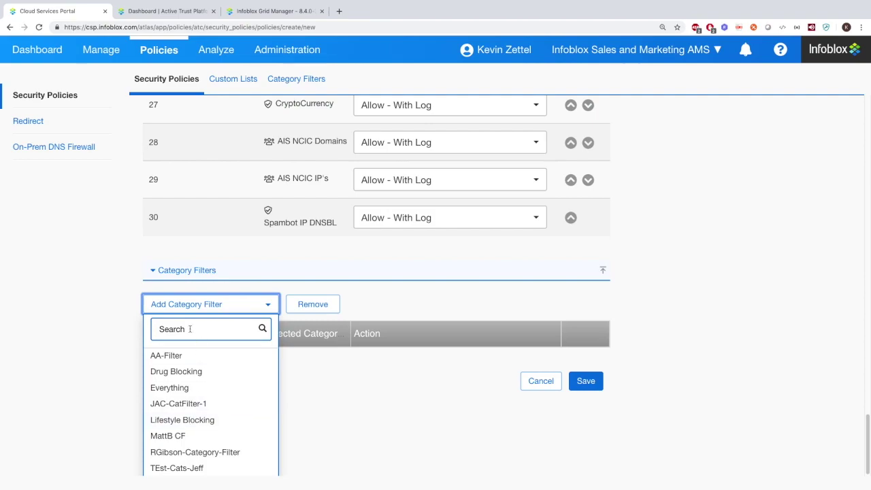
{"action": "left_click", "coordinate": [74, 333]}
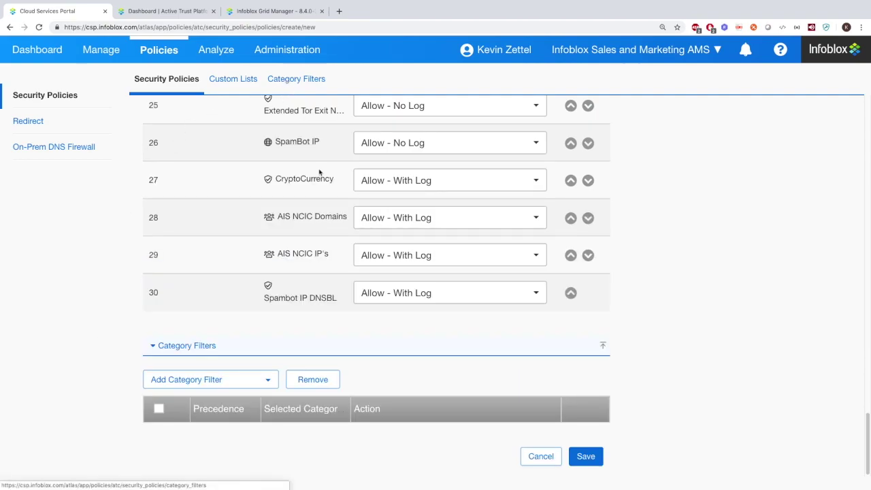
{"action": "left_click", "coordinate": [251, 373]}
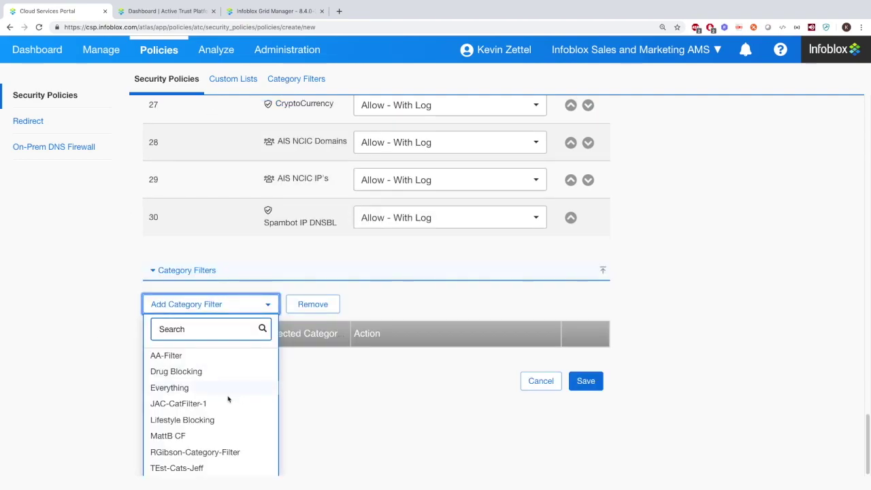
{"action": "left_click", "coordinate": [175, 376]}
{"action": "left_click", "coordinate": [417, 403]}
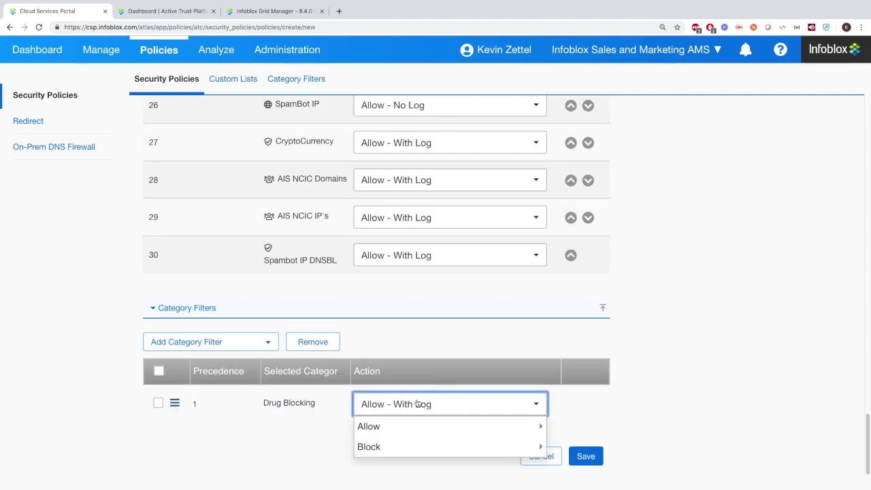
{"action": "mouse_move", "coordinate": [428, 423]}
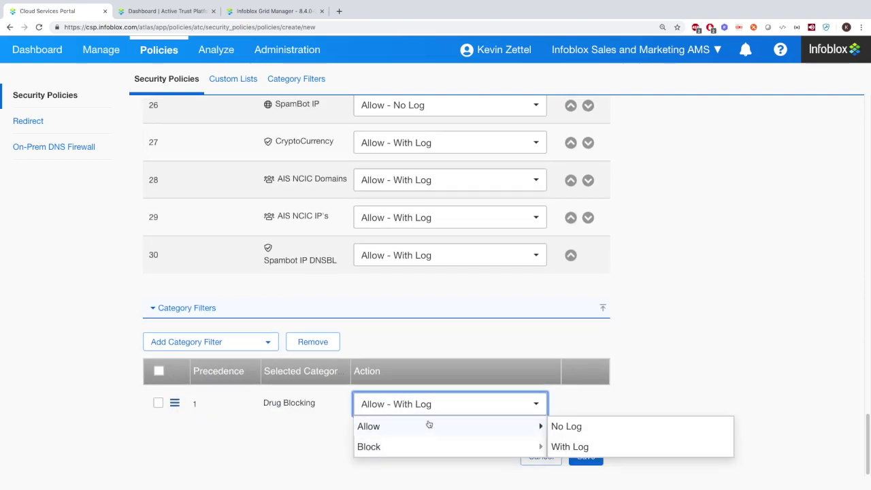
{"action": "left_click", "coordinate": [755, 368]}
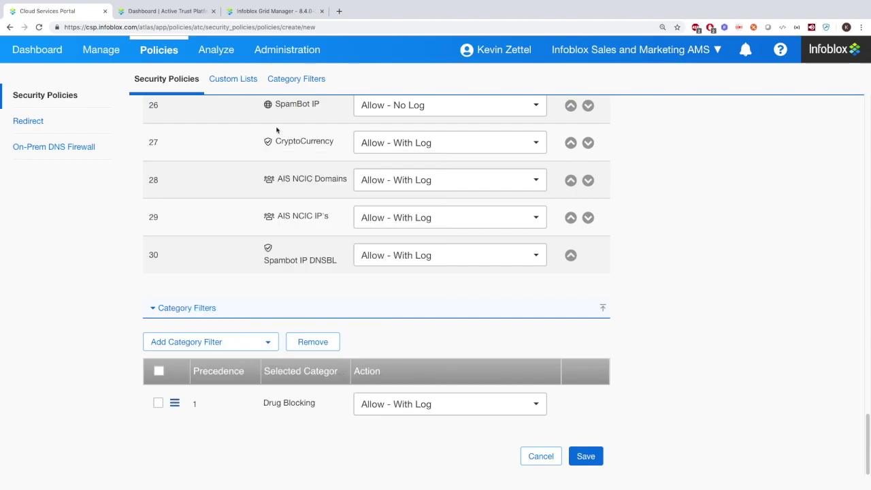
{"action": "left_click", "coordinate": [231, 80]}
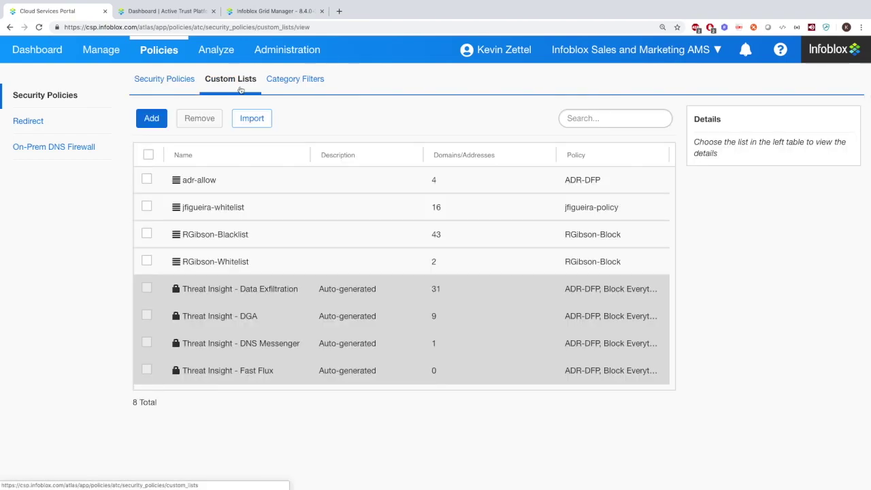
Draft a custom list named 'test' with an empty domain row, then discard it
{"action": "left_click", "coordinate": [151, 117]}
{"action": "left_click", "coordinate": [274, 183]}
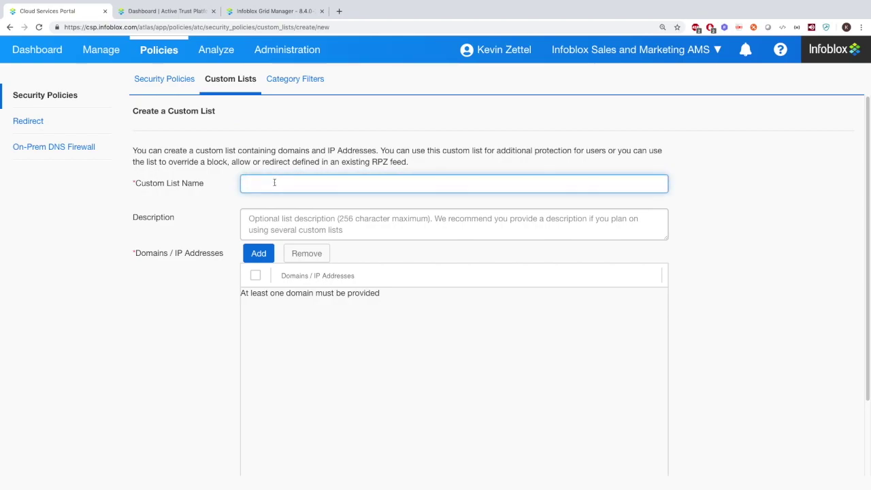
{"action": "left_click", "coordinate": [279, 218]}
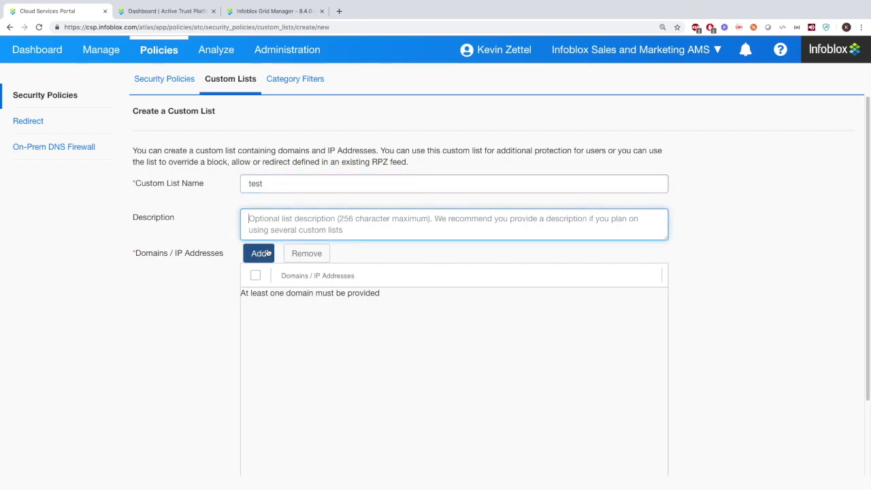
{"action": "left_click", "coordinate": [258, 253]}
{"action": "scroll", "coordinate": [341, 294], "scroll_direction": "down", "scroll_amount": 3}
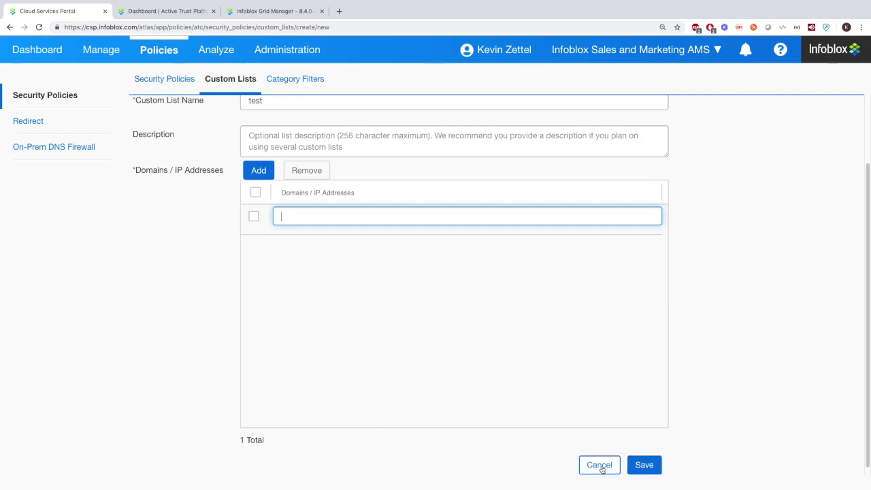
{"action": "scroll", "coordinate": [295, 181], "scroll_direction": "up", "scroll_amount": 3}
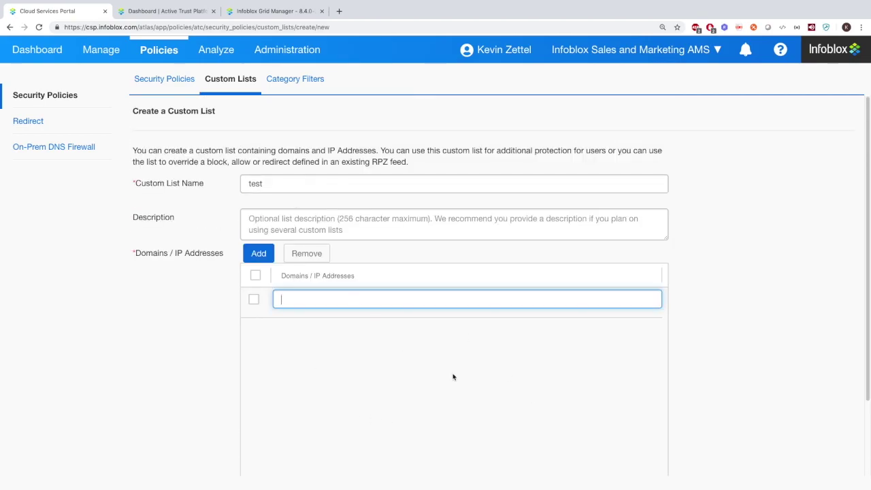
{"action": "scroll", "coordinate": [453, 376], "scroll_direction": "down", "scroll_amount": 3}
{"action": "left_click", "coordinate": [599, 455]}
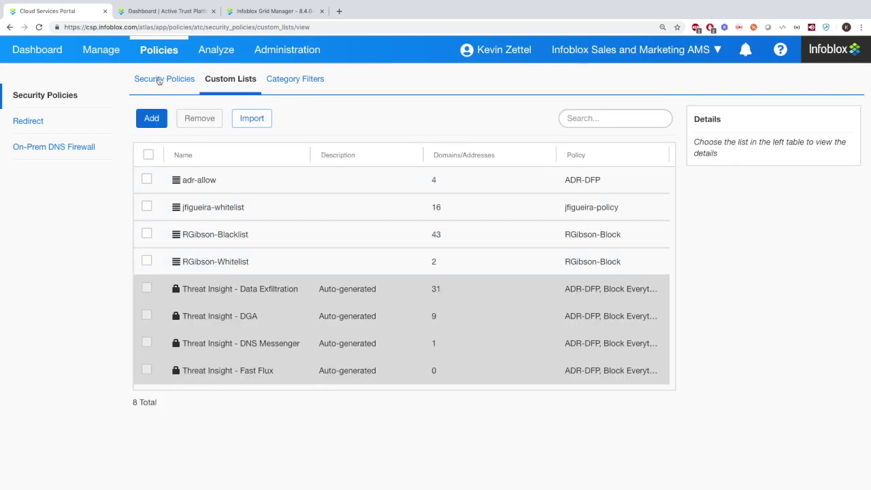
{"action": "left_click", "coordinate": [292, 81]}
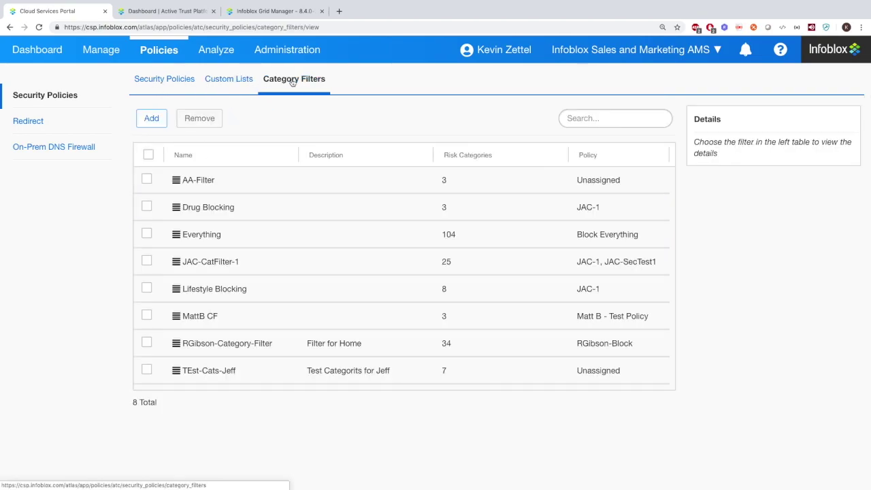
{"action": "left_click", "coordinate": [150, 118]}
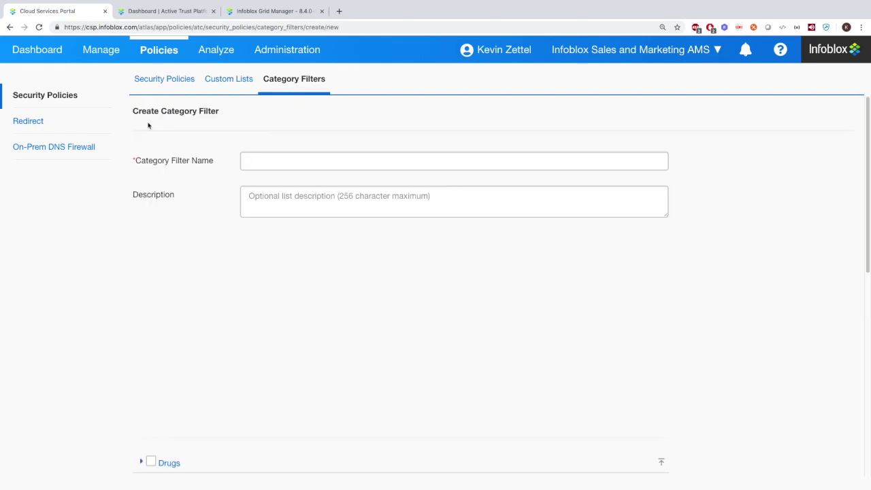
{"action": "left_click", "coordinate": [281, 161]}
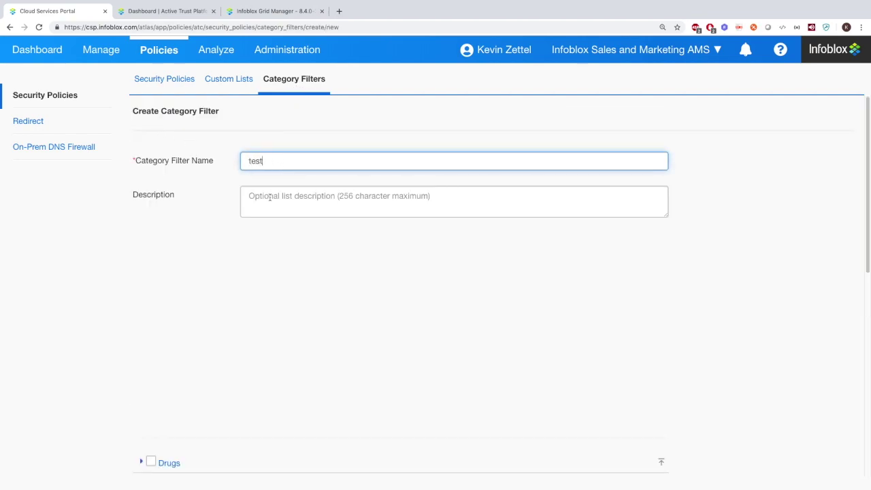
{"action": "left_click", "coordinate": [270, 197]}
{"action": "scroll", "coordinate": [272, 273], "scroll_direction": "down", "scroll_amount": 4}
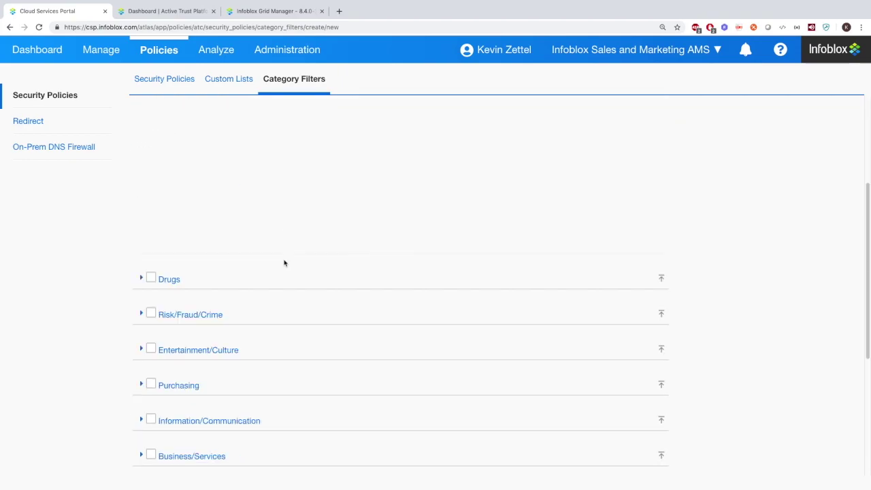
{"action": "left_click", "coordinate": [141, 210]}
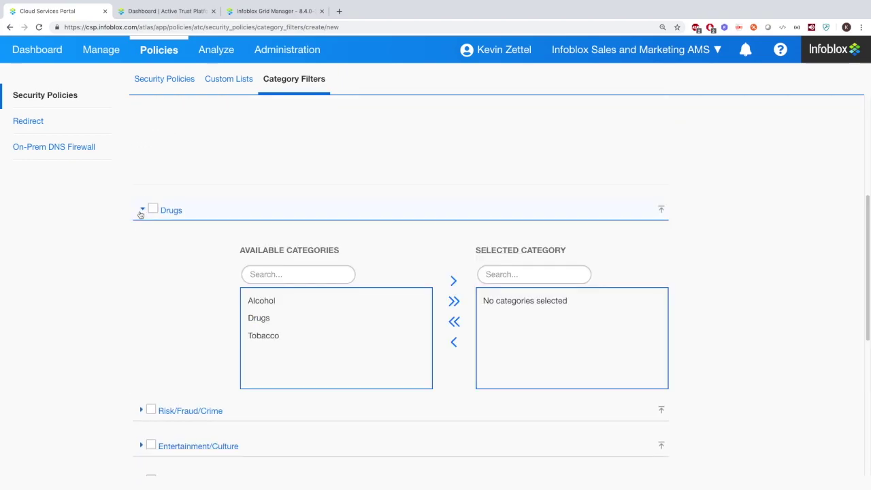
{"action": "left_click", "coordinate": [259, 302]}
{"action": "left_click", "coordinate": [452, 281]}
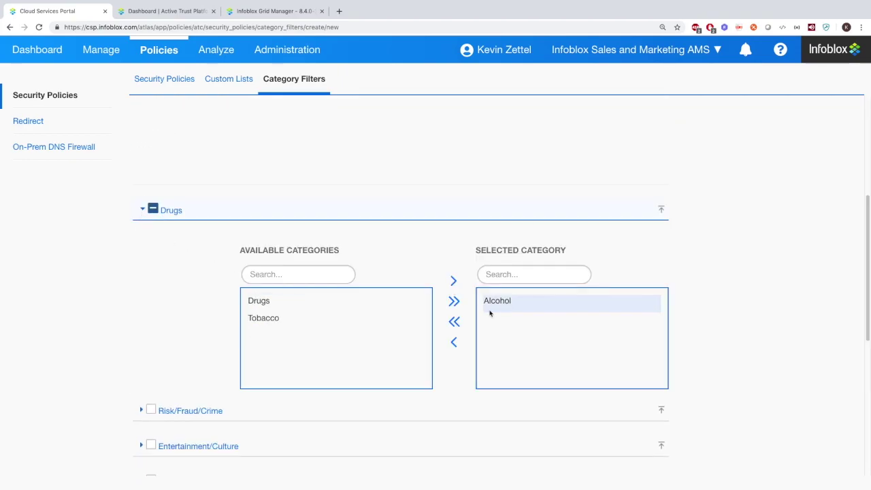
{"action": "left_click", "coordinate": [153, 209]}
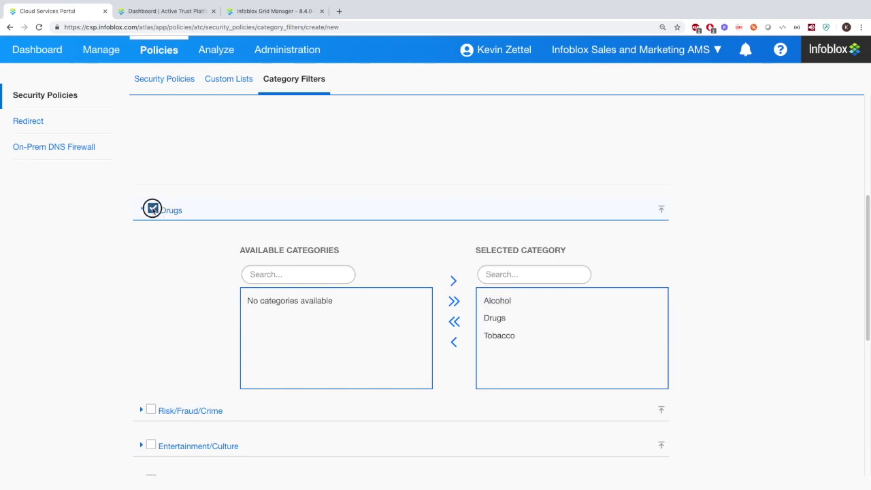
{"action": "left_click", "coordinate": [153, 210]}
{"action": "left_click", "coordinate": [141, 210]}
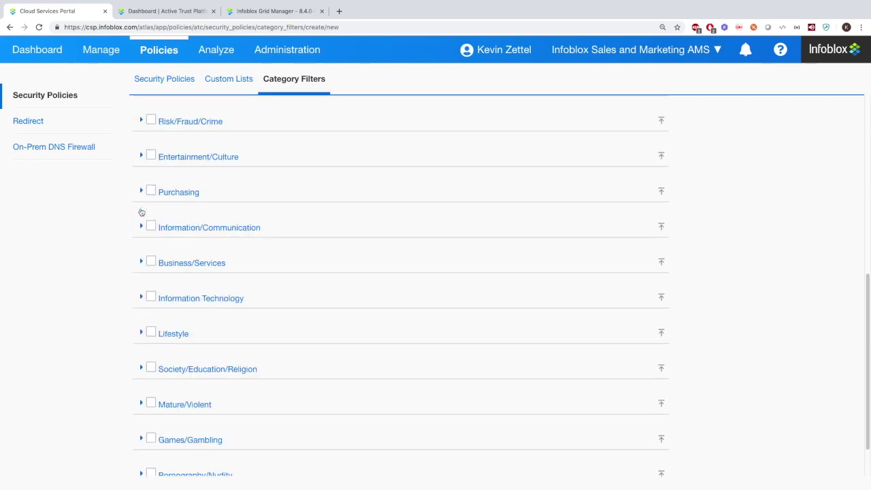
{"action": "scroll", "coordinate": [141, 212], "scroll_direction": "down", "scroll_amount": 2}
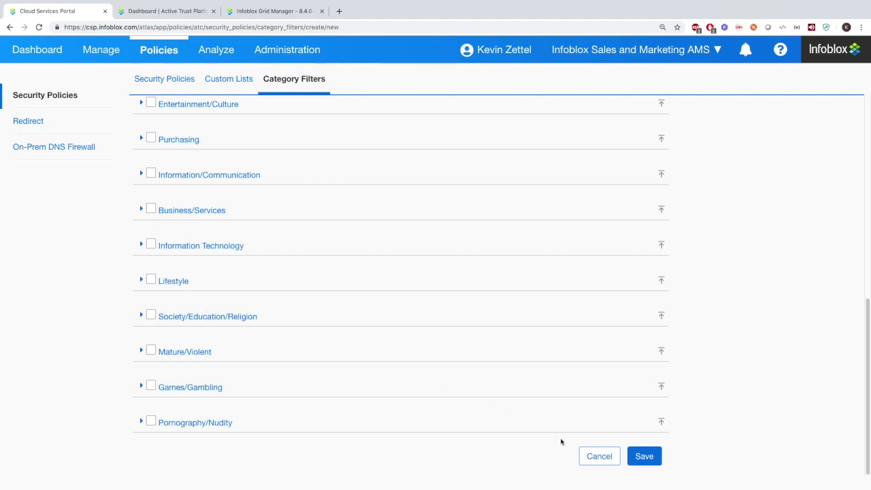
{"action": "left_click", "coordinate": [601, 457]}
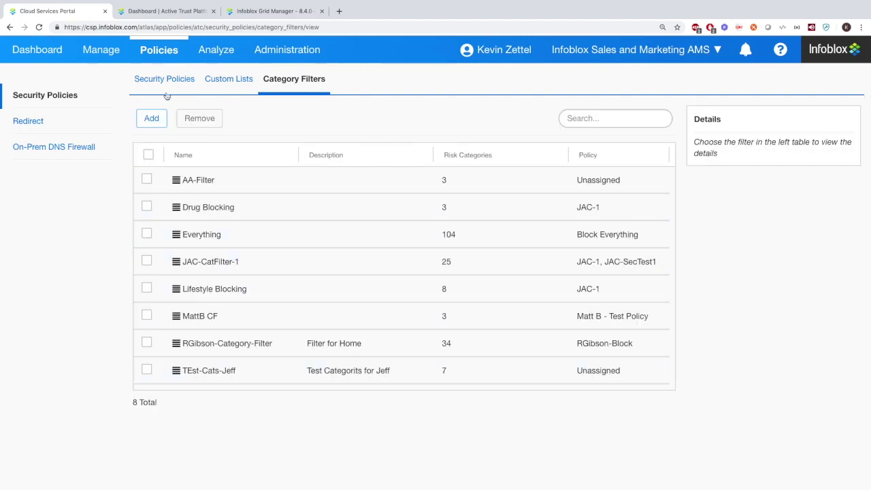
{"action": "left_click", "coordinate": [41, 122]}
Try Use Custom Message for the blocked page, then cancel and keep the default redirect page
{"action": "left_click", "coordinate": [201, 192]}
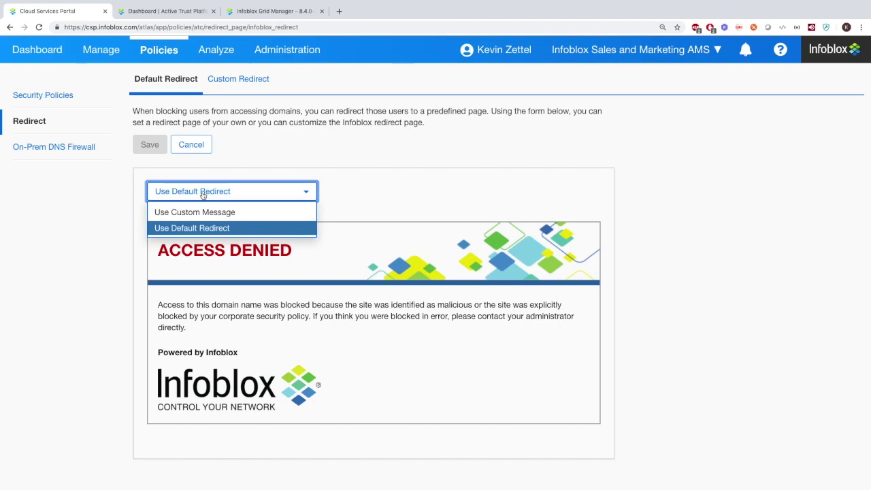
{"action": "left_click", "coordinate": [198, 213]}
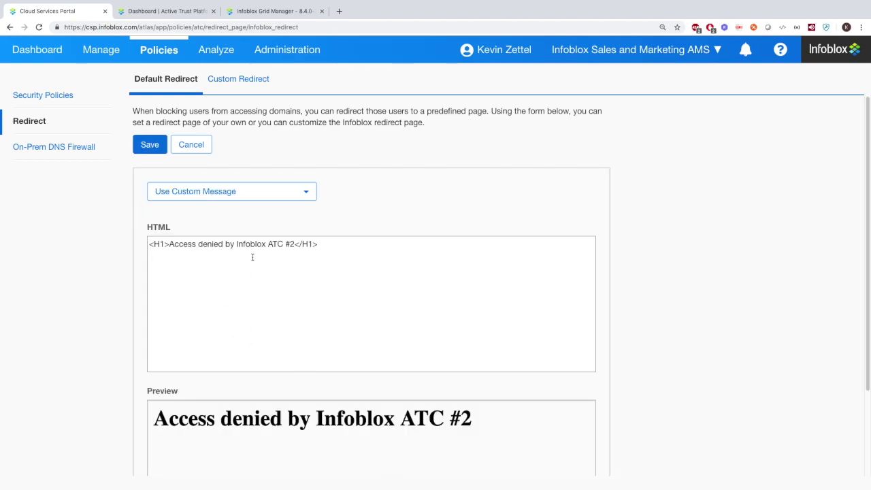
{"action": "scroll", "coordinate": [270, 267], "scroll_direction": "down", "scroll_amount": 1}
{"action": "scroll", "coordinate": [187, 191], "scroll_direction": "up", "scroll_amount": 1}
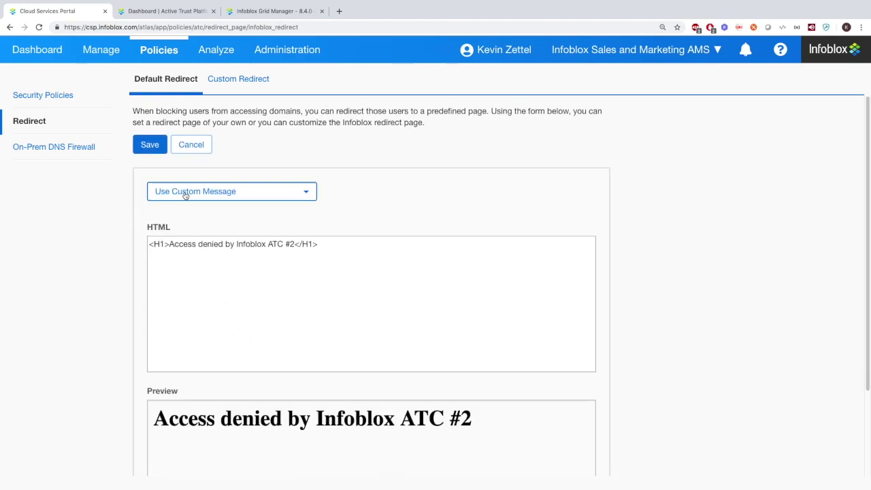
{"action": "left_click", "coordinate": [192, 150]}
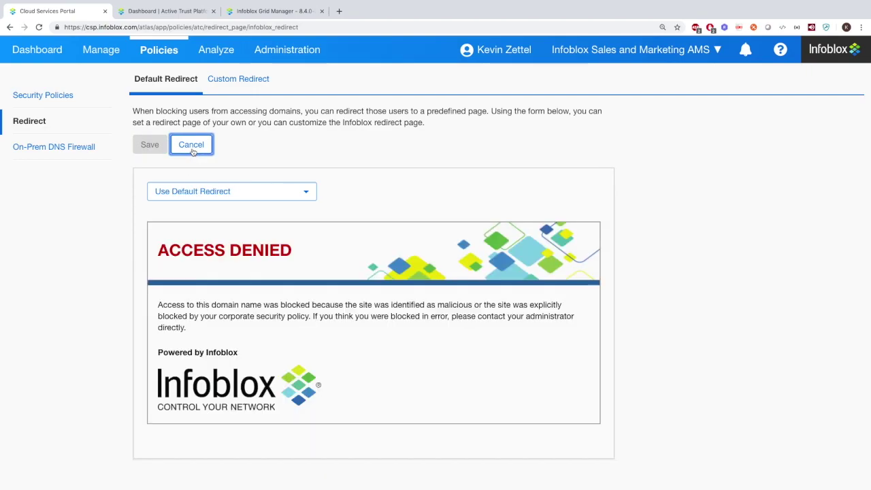
Start a custom redirect entry 'test' on the Custom Redirect tab, then cancel it unsaved
{"action": "left_click", "coordinate": [236, 82]}
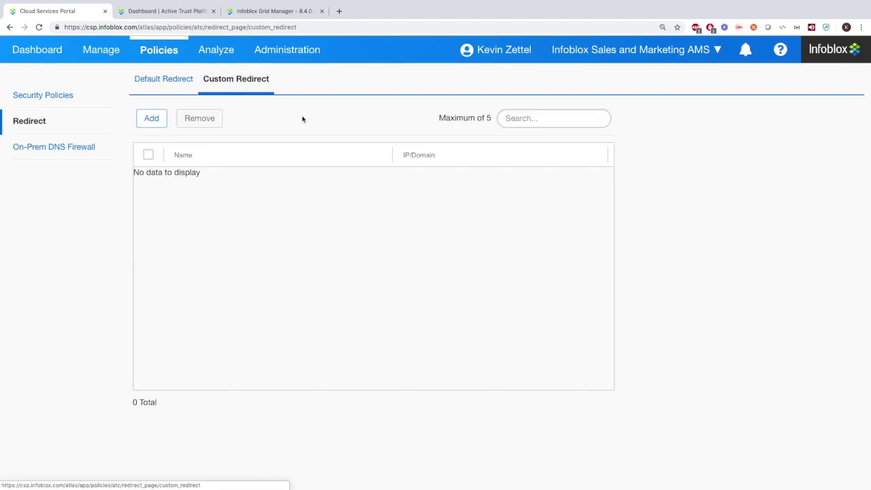
{"action": "left_click", "coordinate": [153, 121]}
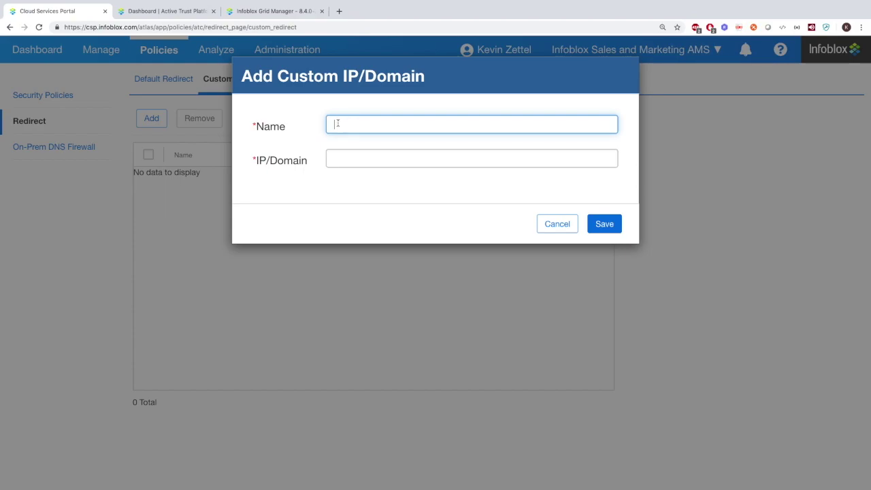
{"action": "type", "text": "test"}
{"action": "left_click", "coordinate": [361, 158]}
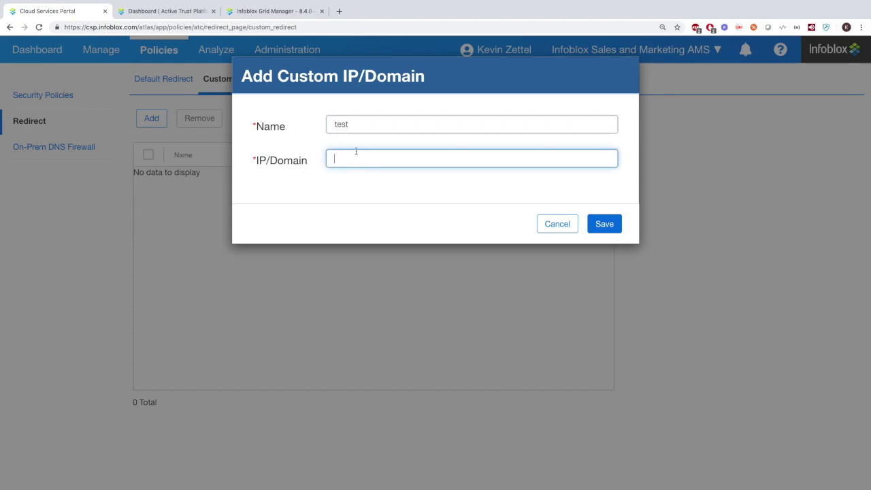
{"action": "left_click", "coordinate": [559, 223]}
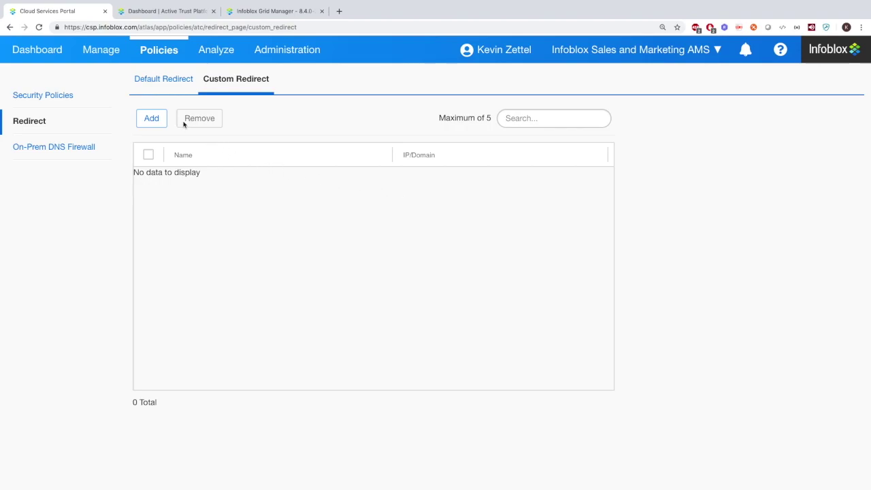
{"action": "mouse_move", "coordinate": [156, 54]}
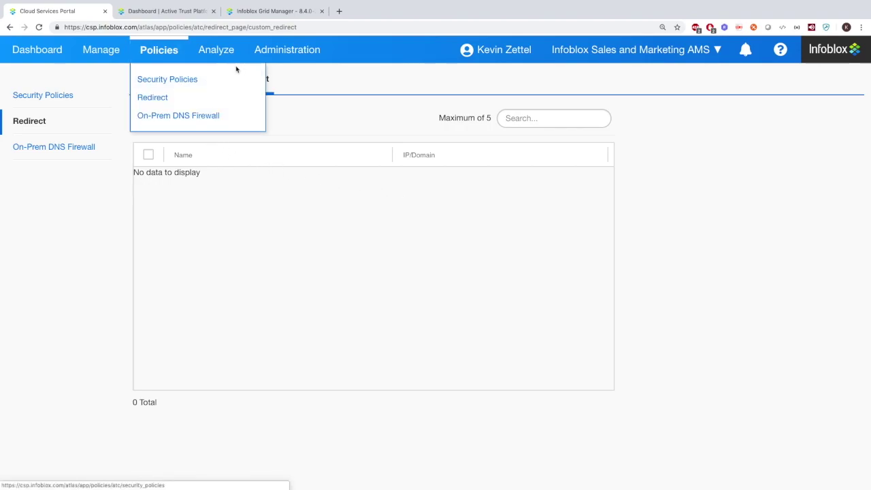
Copy the Base feed name base.rpz.infoblox.local from the On-Prem DNS Firewall configuration
{"action": "left_click", "coordinate": [80, 148]}
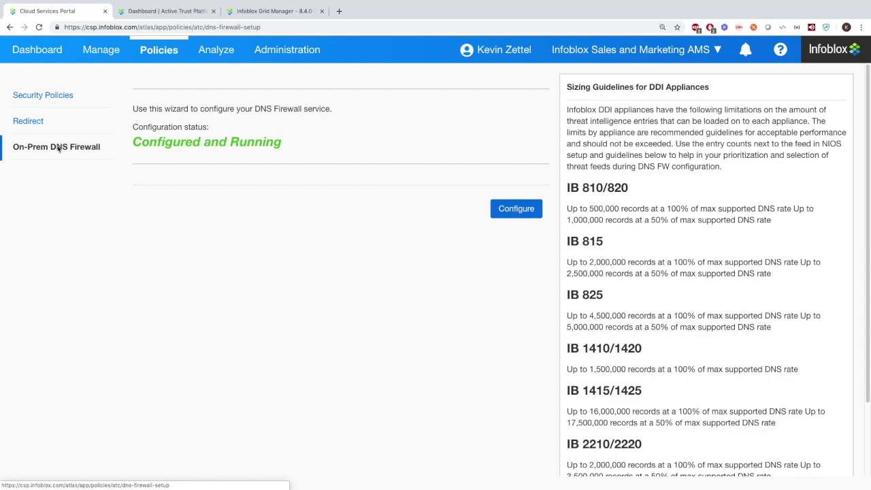
{"action": "left_click", "coordinate": [514, 207]}
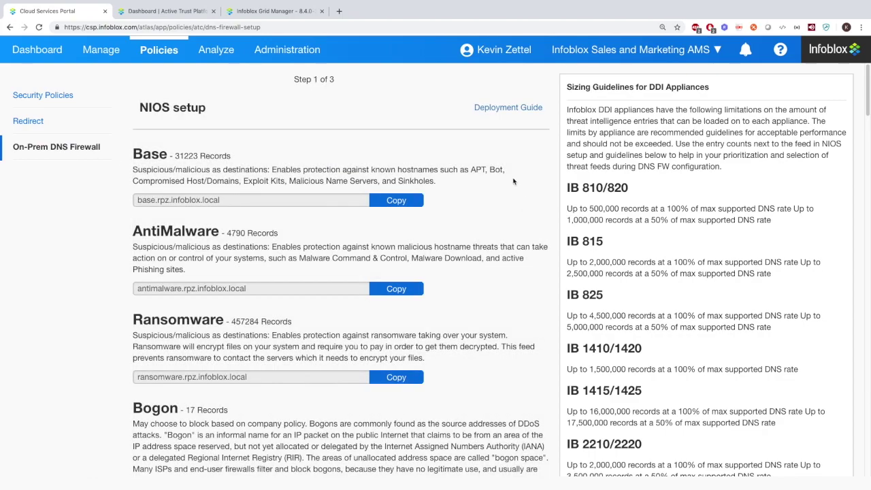
{"action": "left_click", "coordinate": [401, 203]}
{"action": "left_click", "coordinate": [338, 226]}
Exclude network JAC-DFP-1 from the DNS Requests report, leaving 6 of 7 networks in scope
{"action": "left_click", "coordinate": [216, 59]}
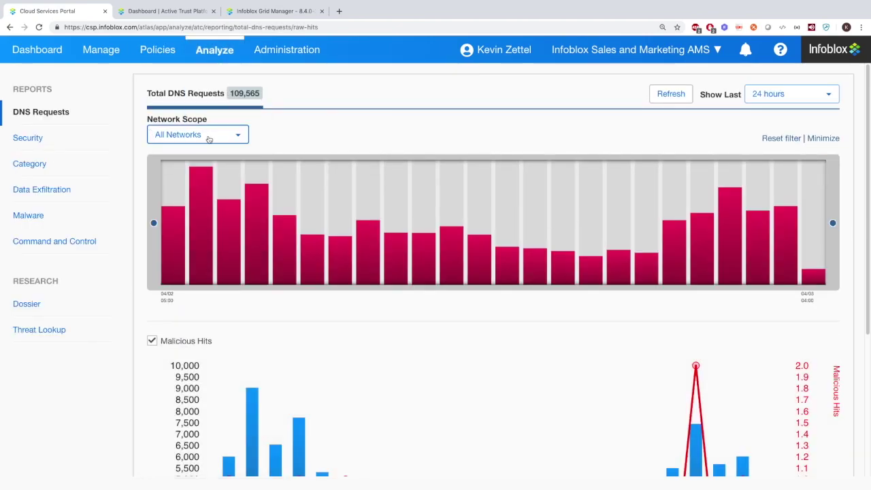
{"action": "left_click", "coordinate": [223, 134]}
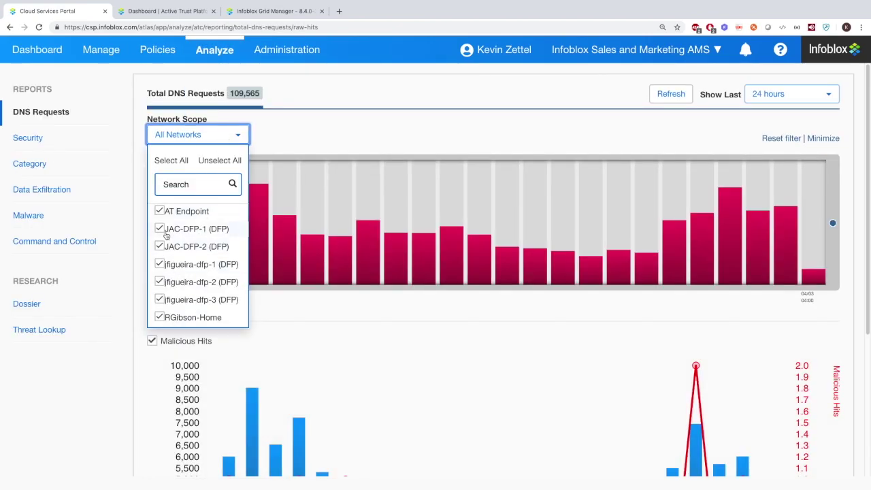
{"action": "left_click", "coordinate": [159, 229]}
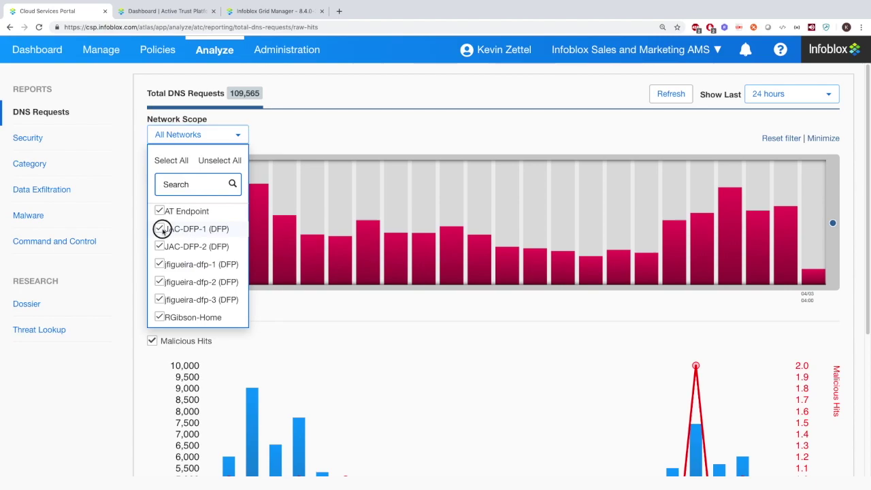
{"action": "left_click", "coordinate": [236, 139]}
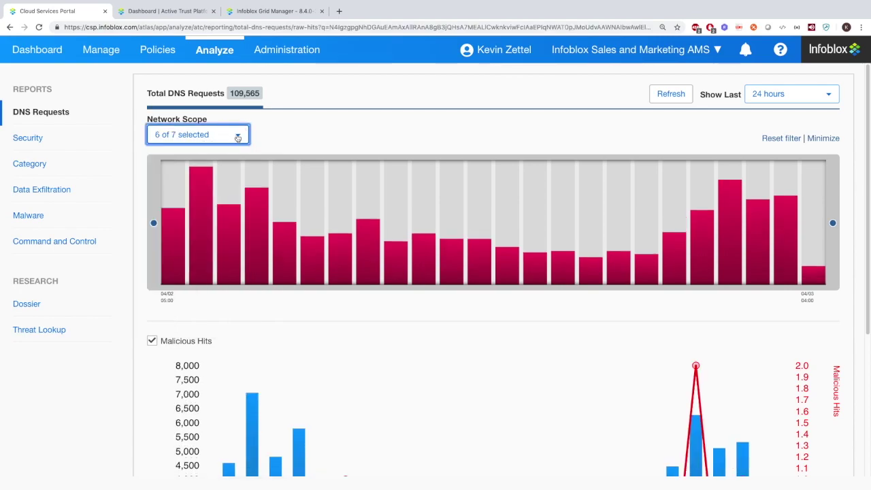
{"action": "left_click", "coordinate": [683, 94]}
Set a custom report date range starting 4 January 2019 (01/04/19–02/04/19)
{"action": "left_click", "coordinate": [790, 95]}
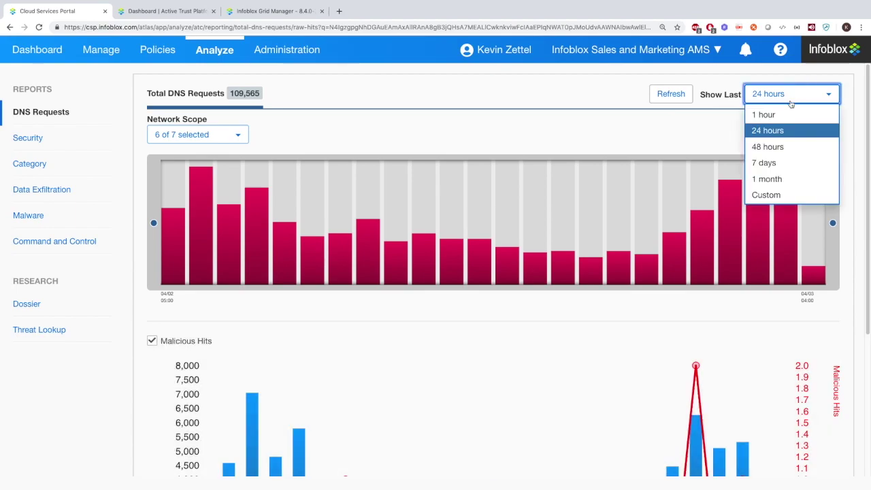
{"action": "left_click", "coordinate": [767, 196]}
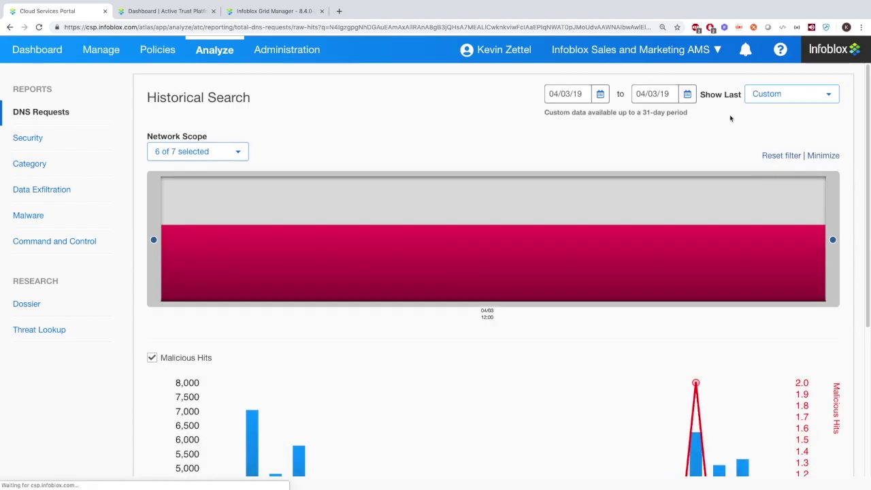
{"action": "left_click", "coordinate": [600, 95]}
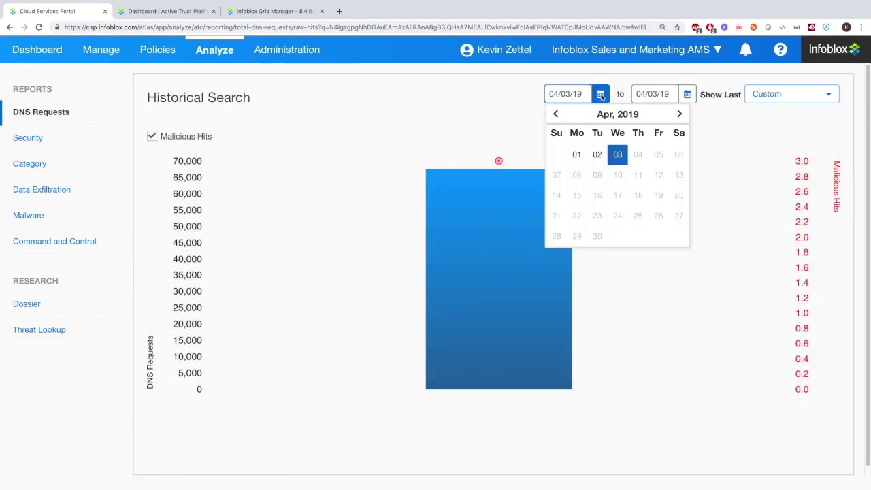
{"action": "left_click", "coordinate": [556, 114]}
{"action": "left_click", "coordinate": [555, 114]}
{"action": "left_click", "coordinate": [556, 114]}
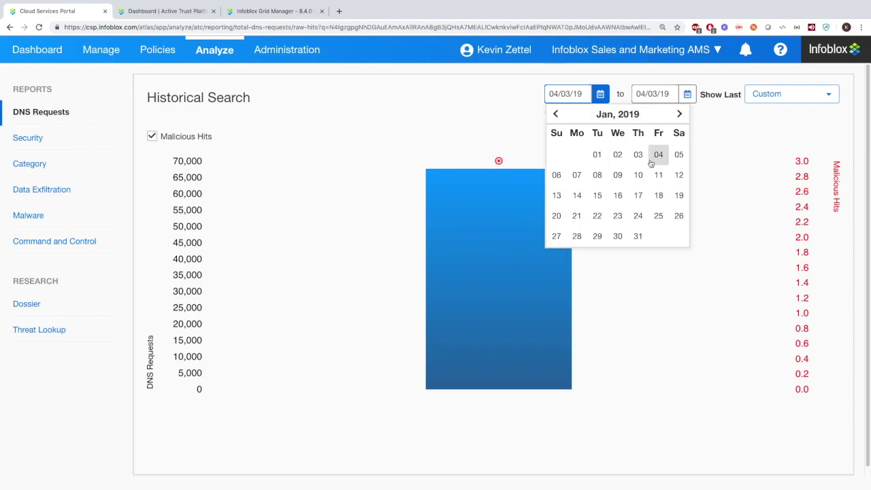
{"action": "left_click", "coordinate": [657, 154]}
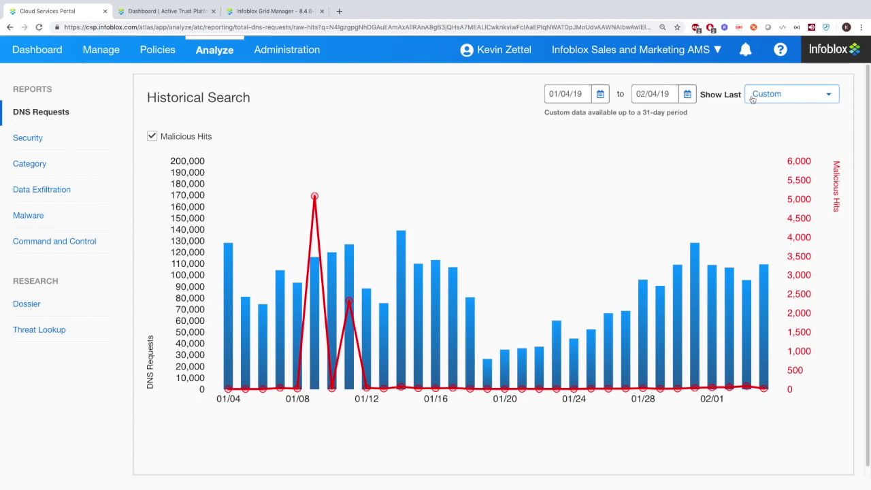
{"action": "left_click", "coordinate": [752, 97]}
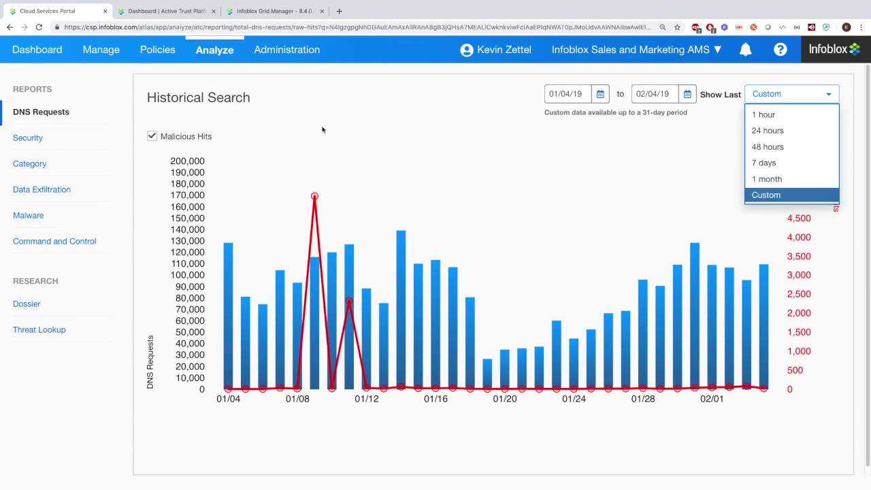
{"action": "left_click", "coordinate": [35, 138]}
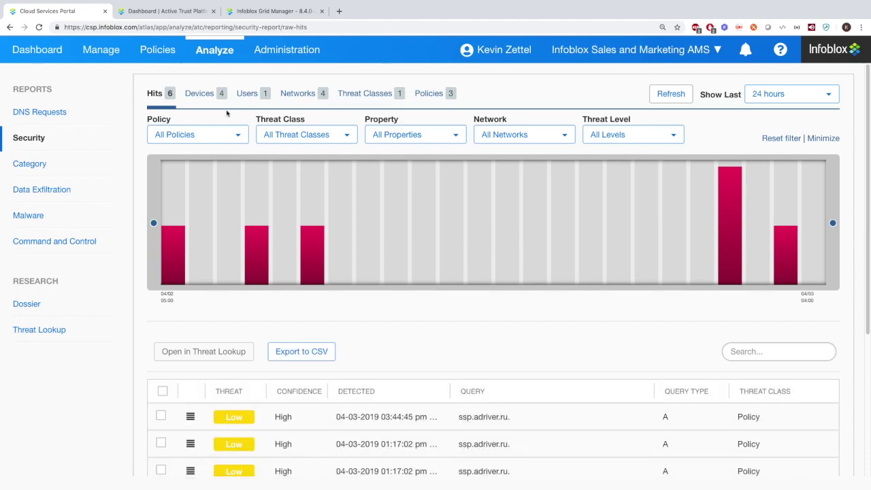
Browse the Security report's policy, threat class, property, network and threat level filter options
{"action": "left_click", "coordinate": [239, 136]}
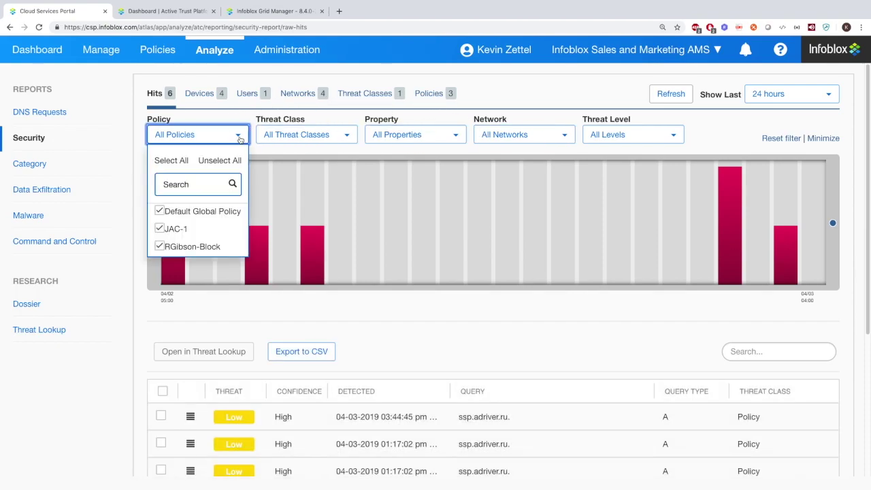
{"action": "left_click", "coordinate": [238, 135]}
{"action": "left_click", "coordinate": [345, 136]}
{"action": "left_click", "coordinate": [345, 136]}
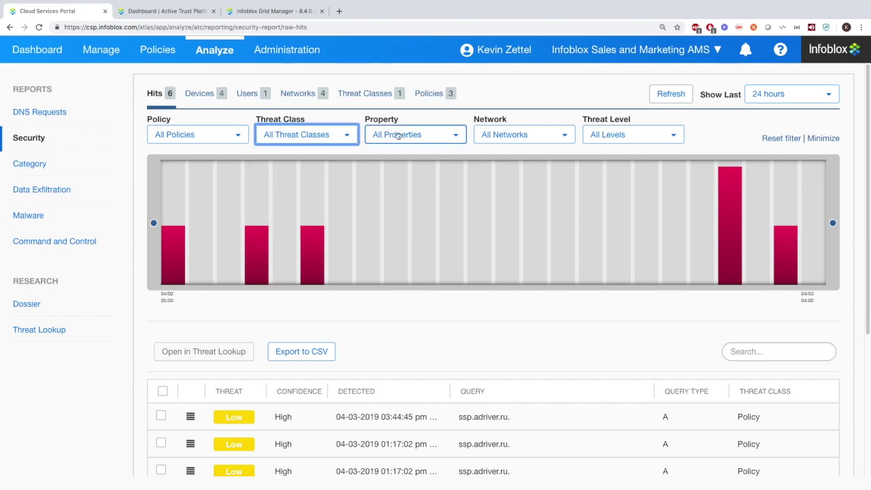
{"action": "left_click", "coordinate": [442, 136]}
{"action": "left_click", "coordinate": [571, 135]}
{"action": "left_click", "coordinate": [621, 136]}
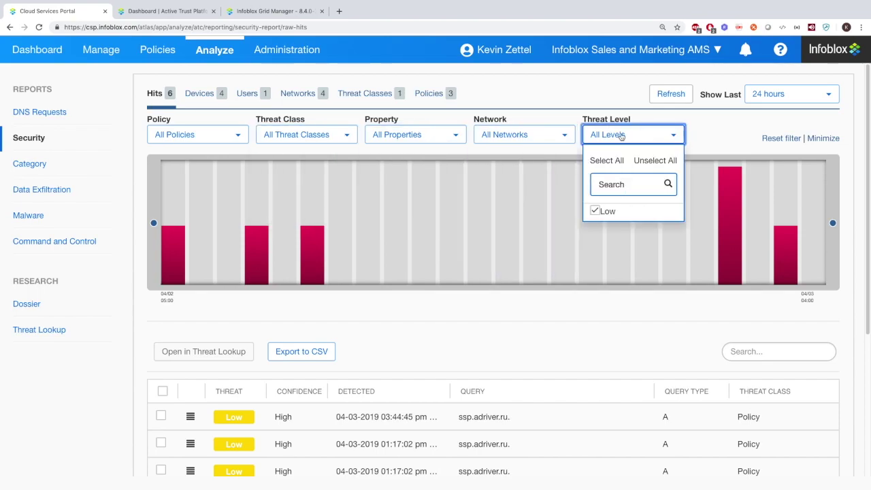
{"action": "left_click", "coordinate": [621, 136]}
{"action": "scroll", "coordinate": [534, 160], "scroll_direction": "down", "scroll_amount": 1}
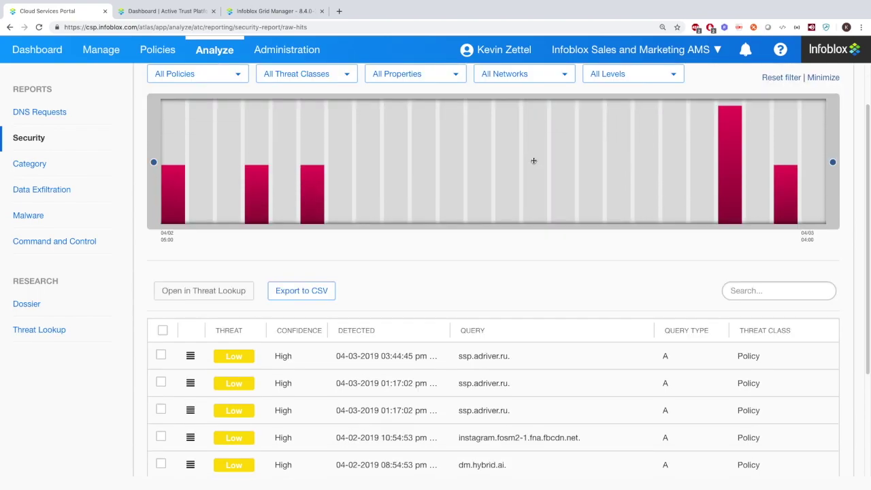
Look up the first ssp.adriver.ru hit in Threat Lookup, showing 195.209.111.17 in Sanctions_IP and EECN_IP
{"action": "left_click", "coordinate": [161, 355]}
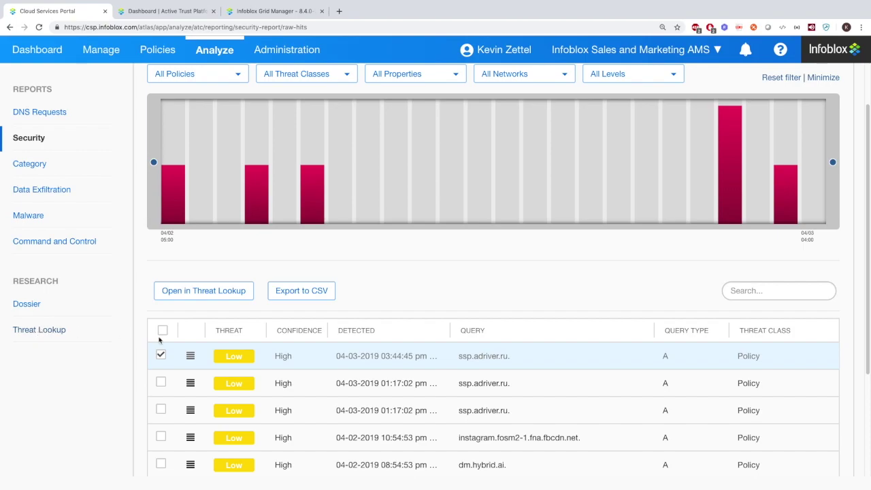
{"action": "left_click", "coordinate": [468, 356]}
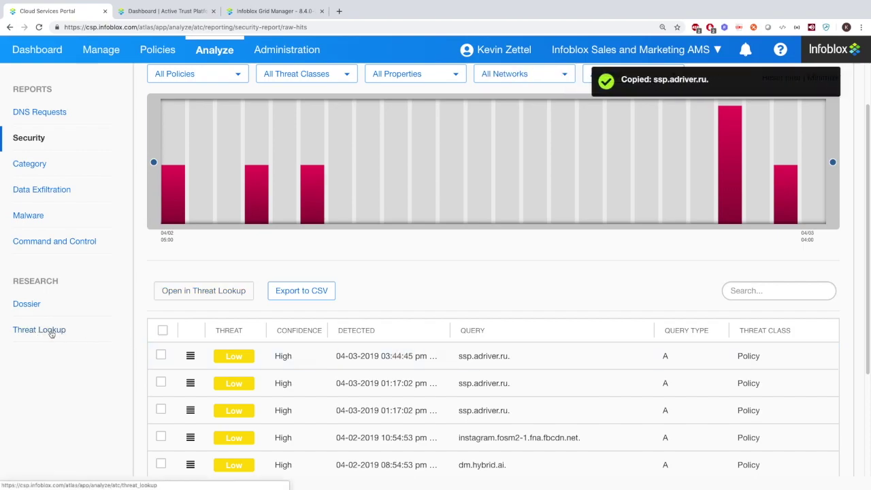
{"action": "left_click", "coordinate": [162, 354]}
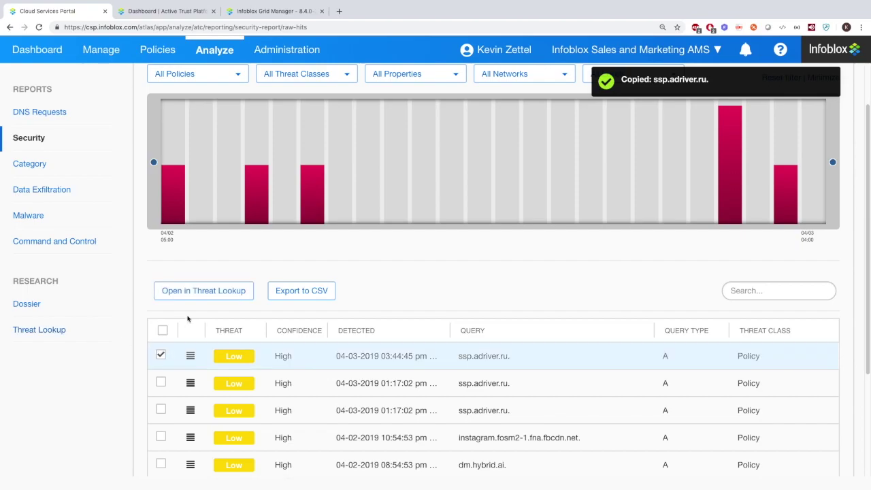
{"action": "left_click", "coordinate": [204, 290]}
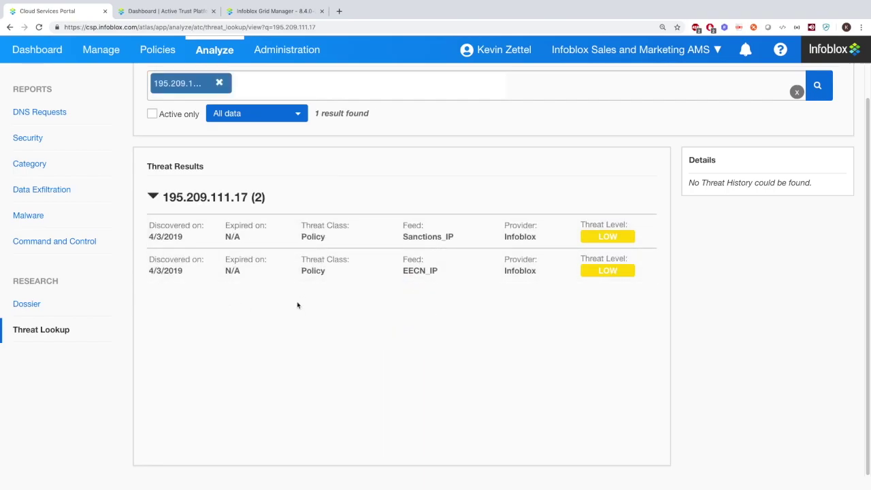
{"action": "left_click", "coordinate": [38, 165]}
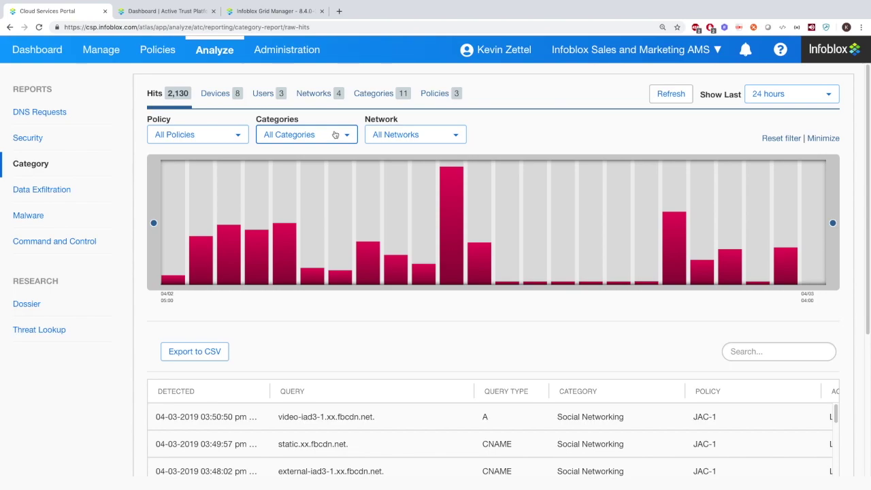
Review the Category hits broken down by Devices, Users and Networks
{"action": "left_click", "coordinate": [217, 93]}
{"action": "left_click", "coordinate": [271, 96]}
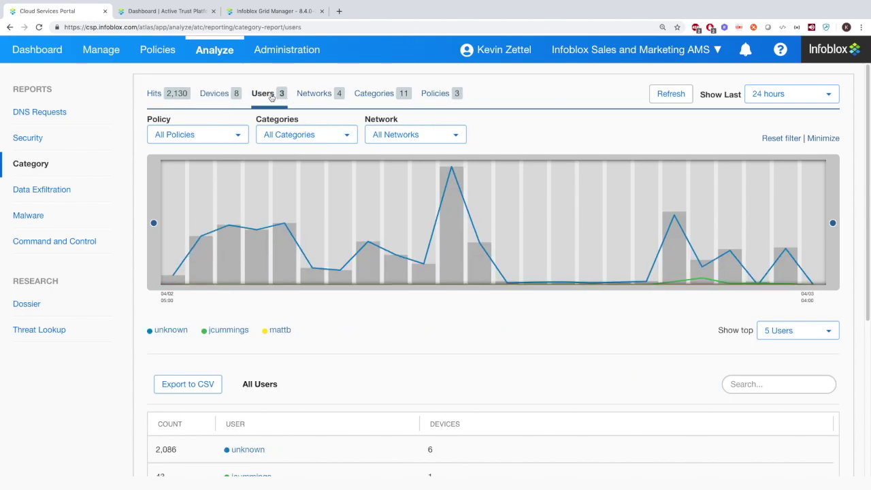
{"action": "left_click", "coordinate": [311, 98]}
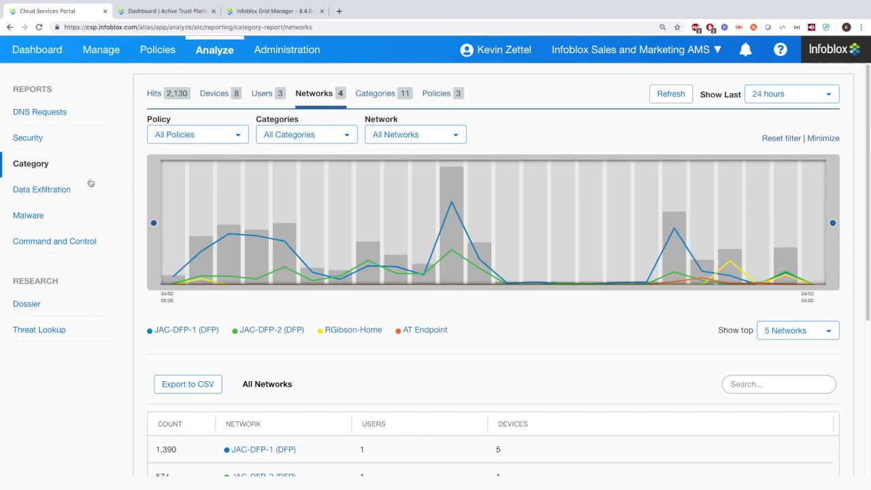
{"action": "left_click", "coordinate": [58, 190]}
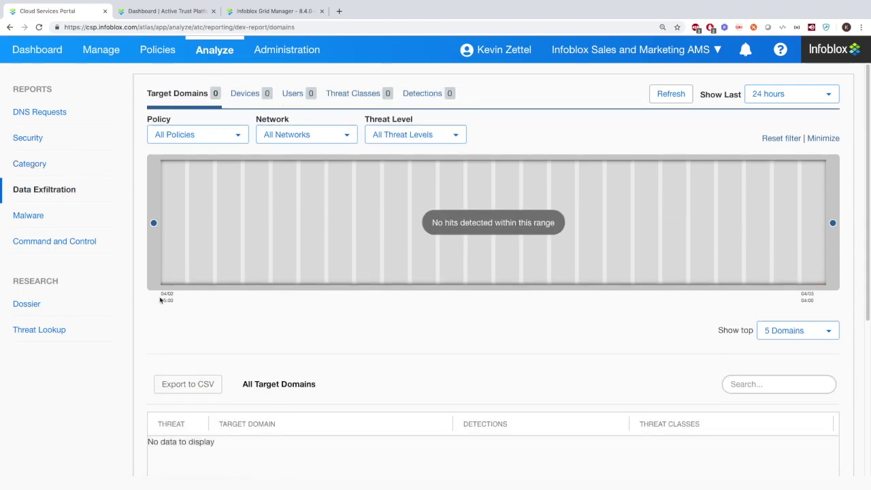
Check the Malware and Command and Control reports, both showing no hits
{"action": "left_click", "coordinate": [29, 222]}
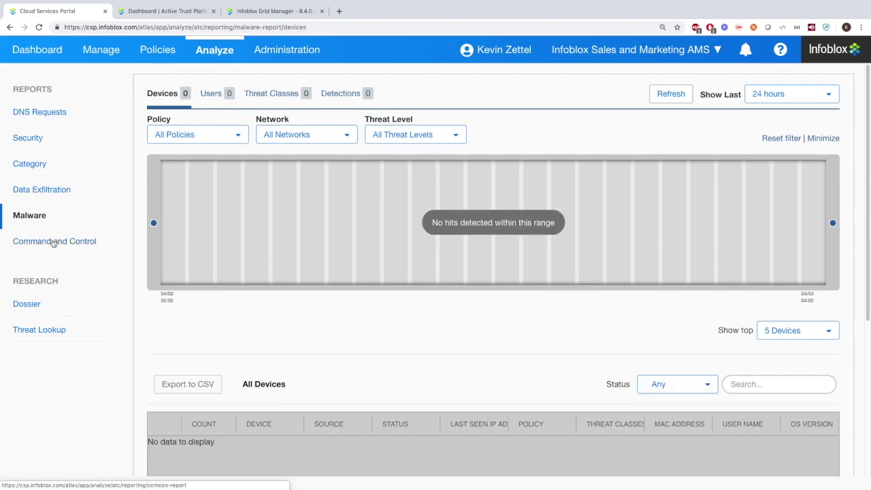
{"action": "left_click", "coordinate": [54, 242]}
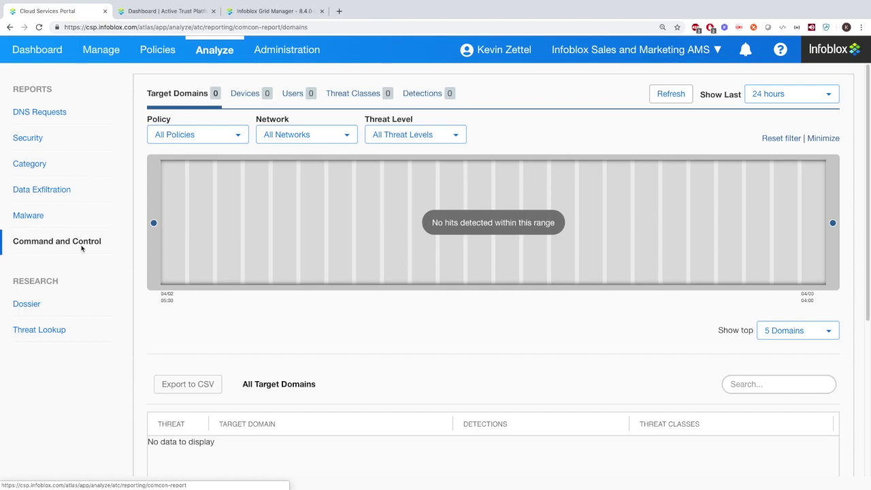
{"action": "left_click", "coordinate": [23, 304]}
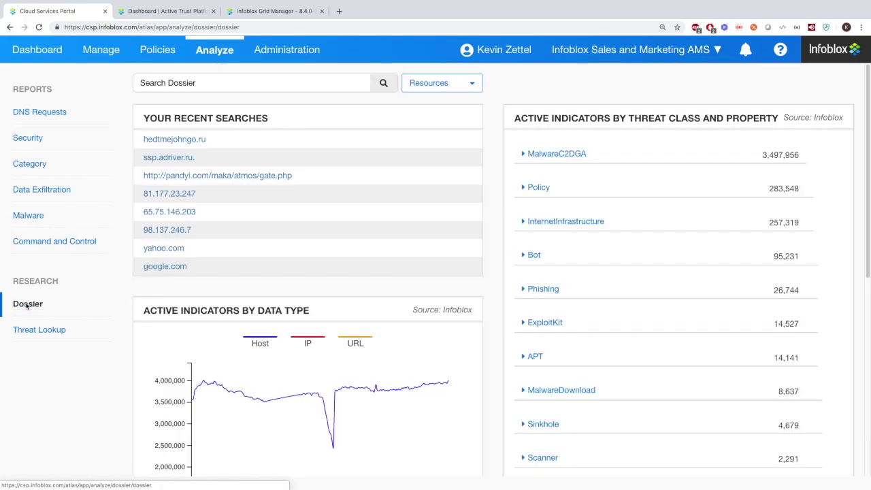
{"action": "left_click", "coordinate": [171, 140]}
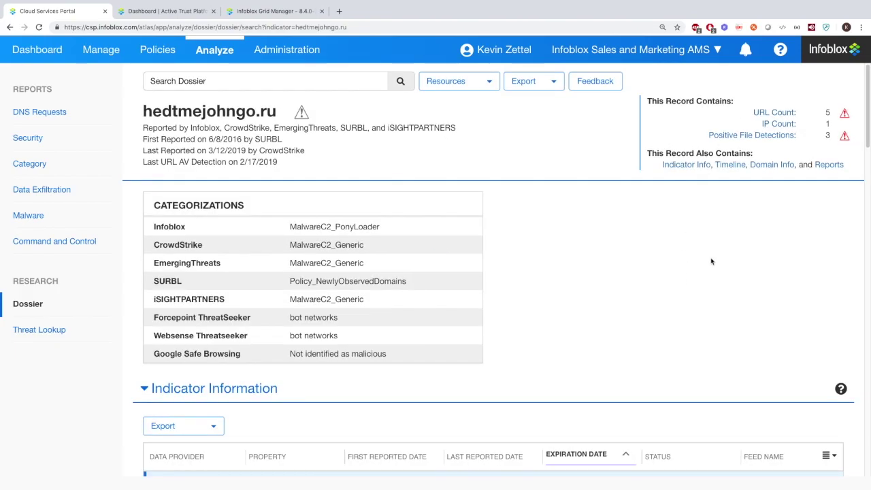
{"action": "scroll", "coordinate": [709, 258], "scroll_direction": "down", "scroll_amount": 4}
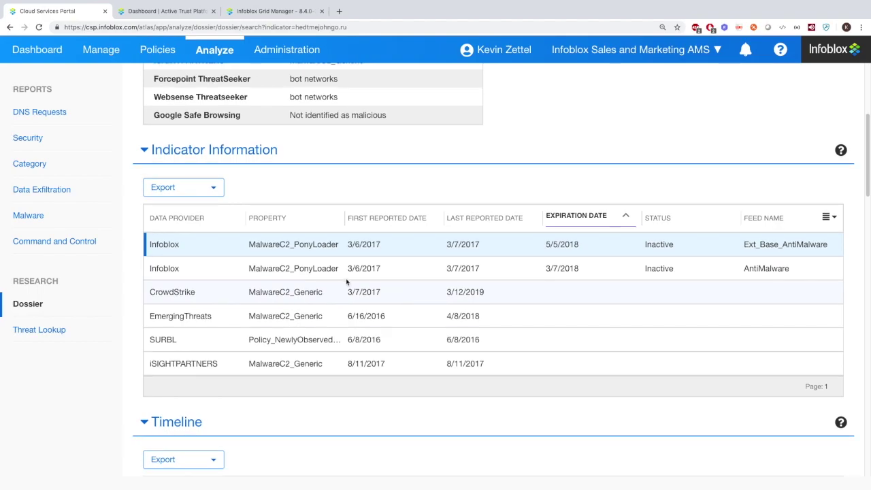
{"action": "scroll", "coordinate": [252, 279], "scroll_direction": "down", "scroll_amount": 4}
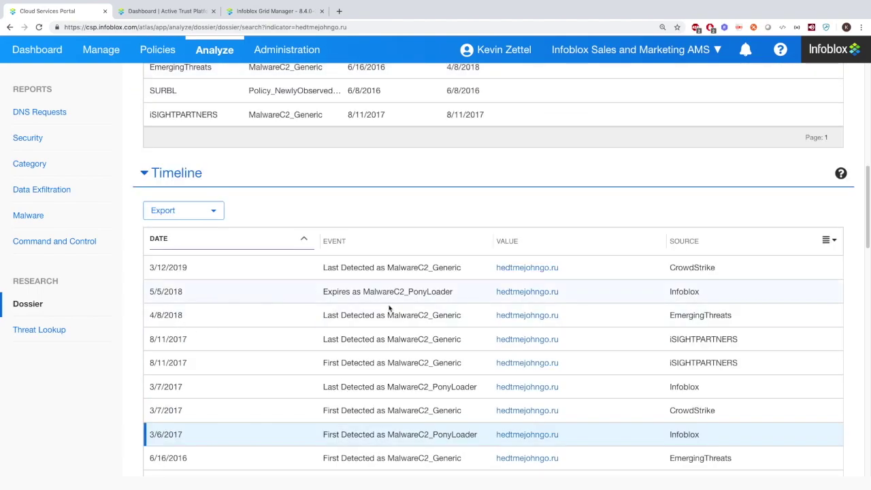
{"action": "scroll", "coordinate": [262, 385], "scroll_direction": "down", "scroll_amount": 5}
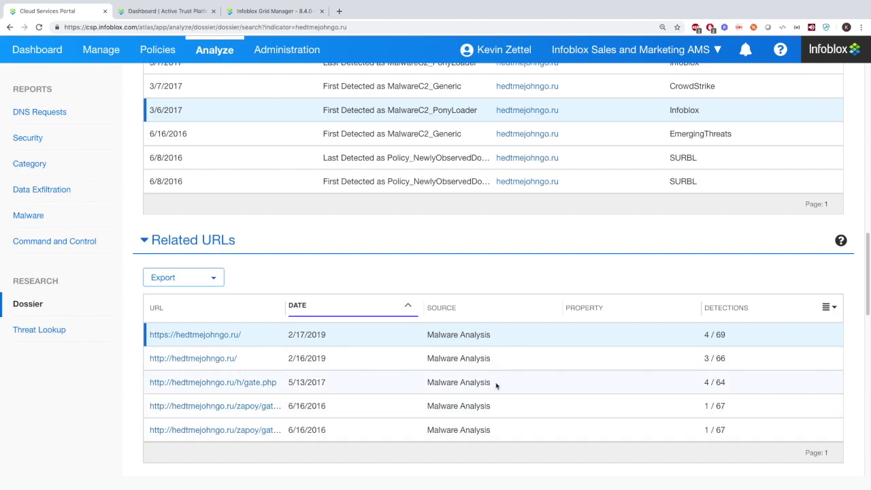
{"action": "left_click", "coordinate": [182, 335]}
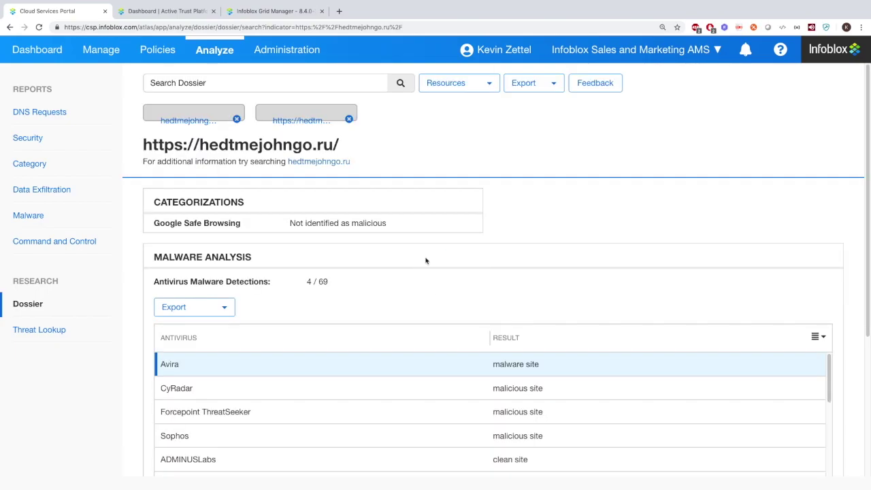
{"action": "scroll", "coordinate": [563, 255], "scroll_direction": "down", "scroll_amount": 4}
{"action": "scroll", "coordinate": [564, 218], "scroll_direction": "up", "scroll_amount": 4}
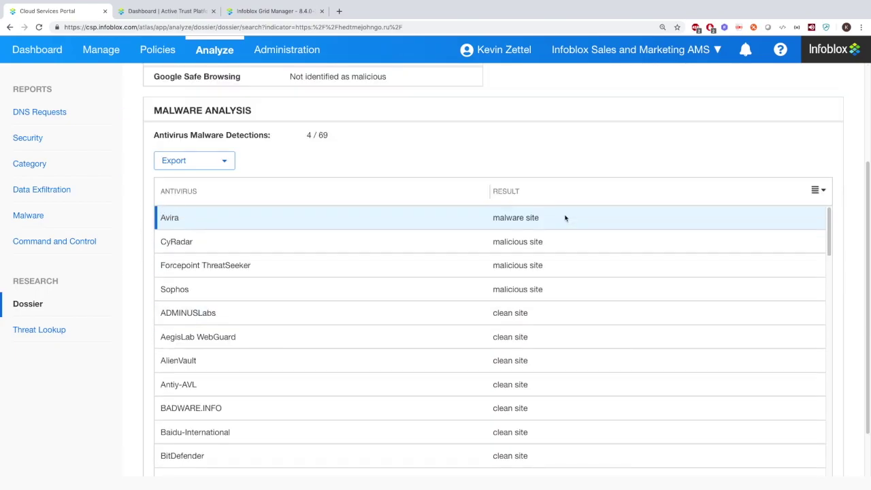
{"action": "scroll", "coordinate": [554, 163], "scroll_direction": "down", "scroll_amount": 3}
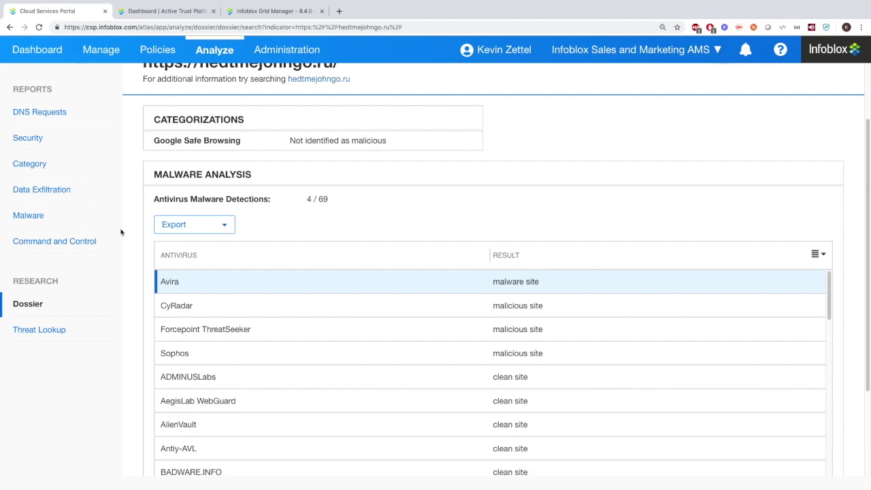
Limit the Threat Lookup time range to Last day
{"action": "left_click", "coordinate": [36, 330]}
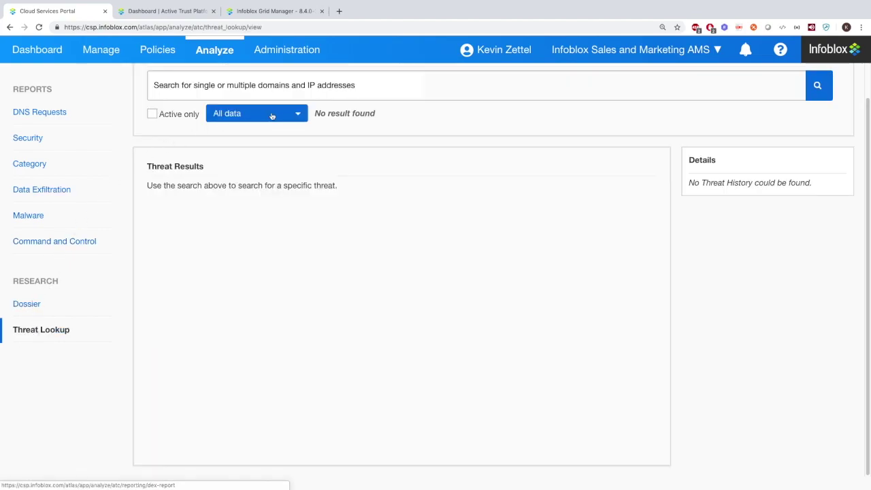
{"action": "left_click", "coordinate": [291, 113]}
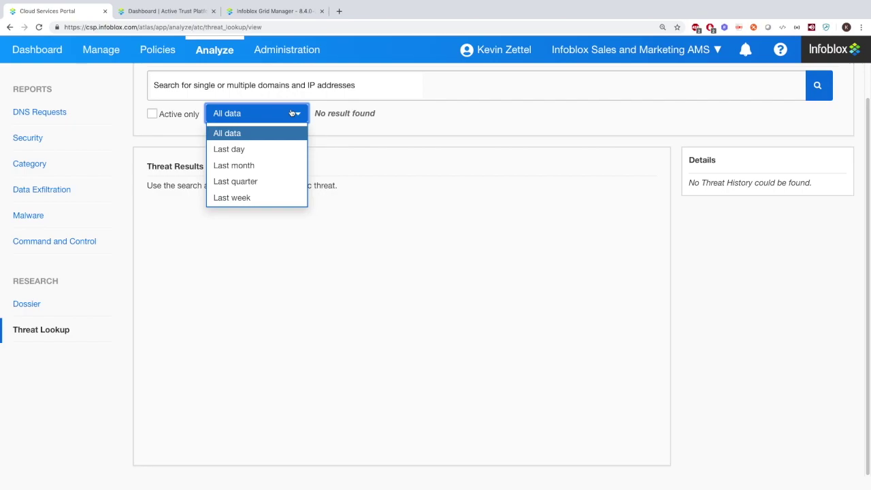
{"action": "left_click", "coordinate": [238, 151]}
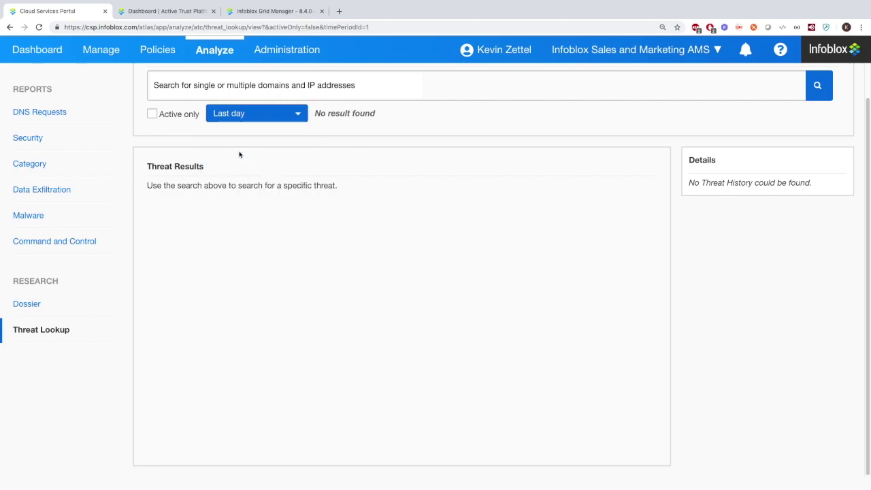
{"action": "mouse_move", "coordinate": [302, 51]}
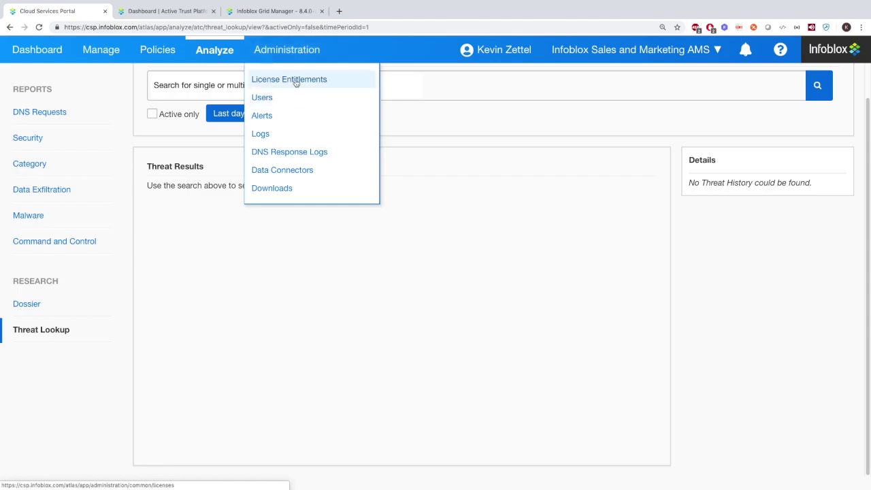
{"action": "left_click", "coordinate": [296, 80]}
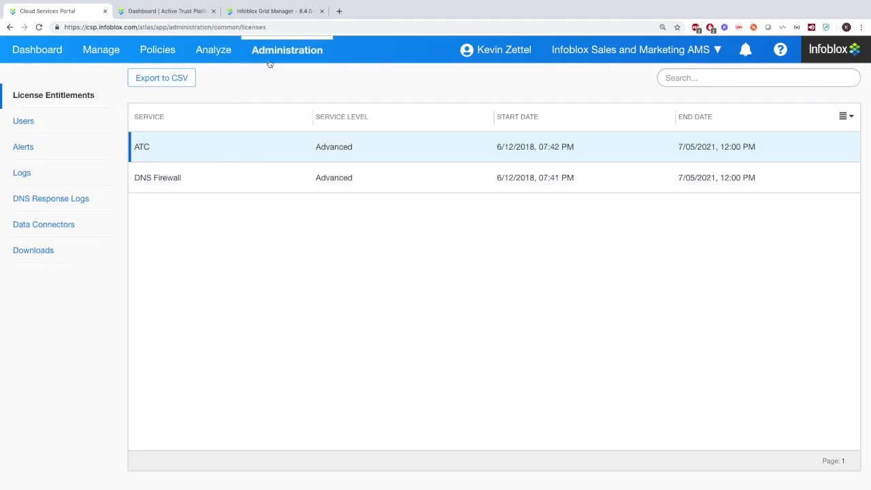
Open user management and view the roles available for a new user
{"action": "mouse_move", "coordinate": [269, 60]}
{"action": "left_click", "coordinate": [268, 99]}
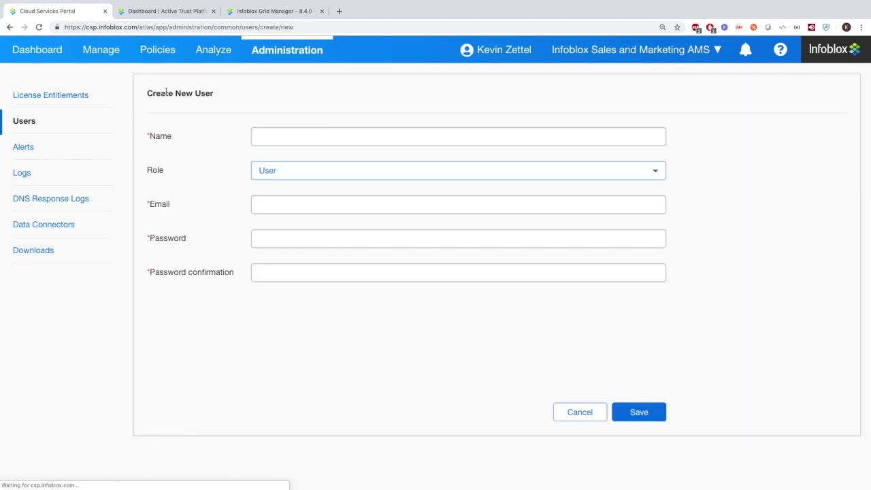
{"action": "left_click", "coordinate": [291, 170]}
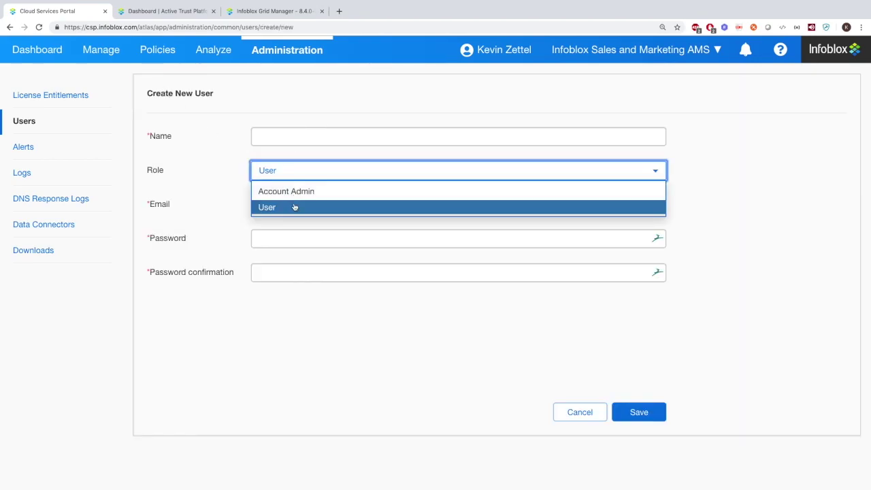
List alerts from 1 January 2019 onward by setting the alerts start date
{"action": "mouse_move", "coordinate": [287, 51]}
{"action": "left_click", "coordinate": [270, 118]}
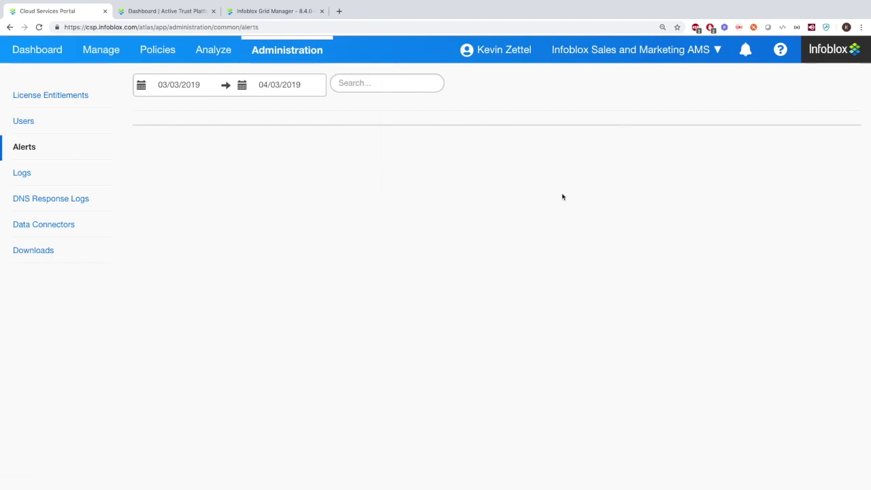
{"action": "left_click", "coordinate": [188, 84]}
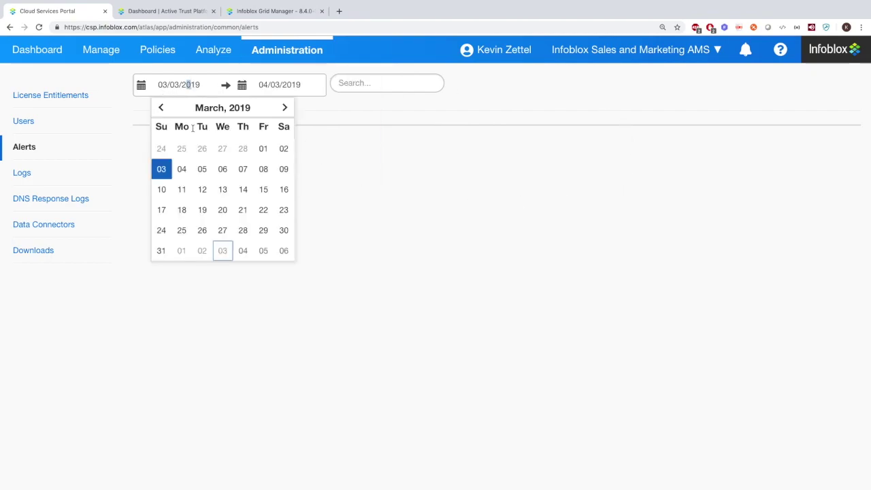
{"action": "left_click", "coordinate": [162, 107]}
{"action": "left_click", "coordinate": [161, 107]}
{"action": "left_click", "coordinate": [201, 147]}
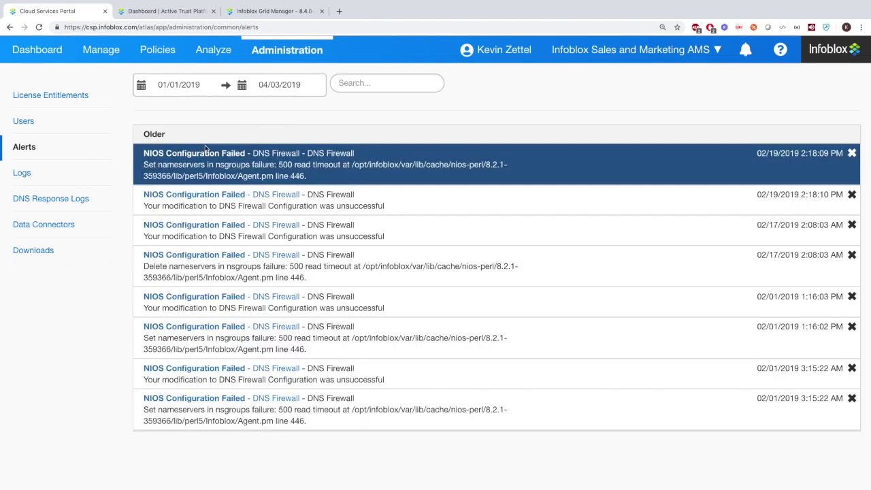
{"action": "mouse_move", "coordinate": [286, 49]}
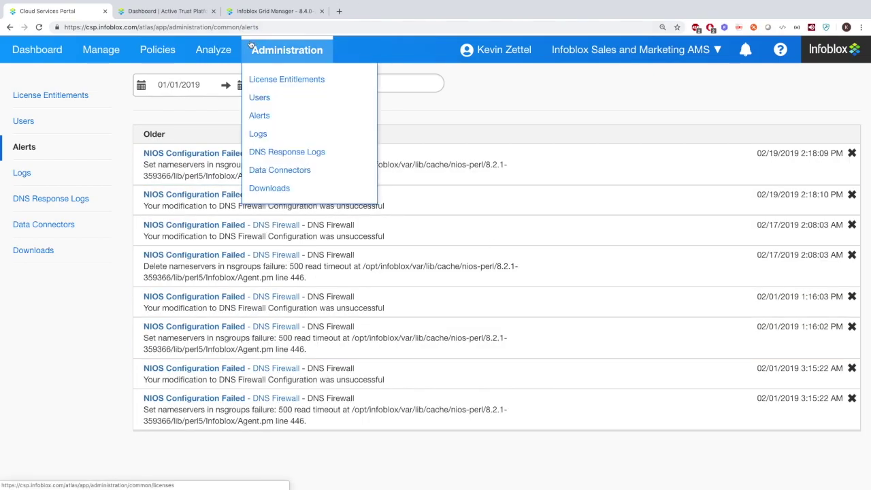
{"action": "left_click", "coordinate": [257, 151]}
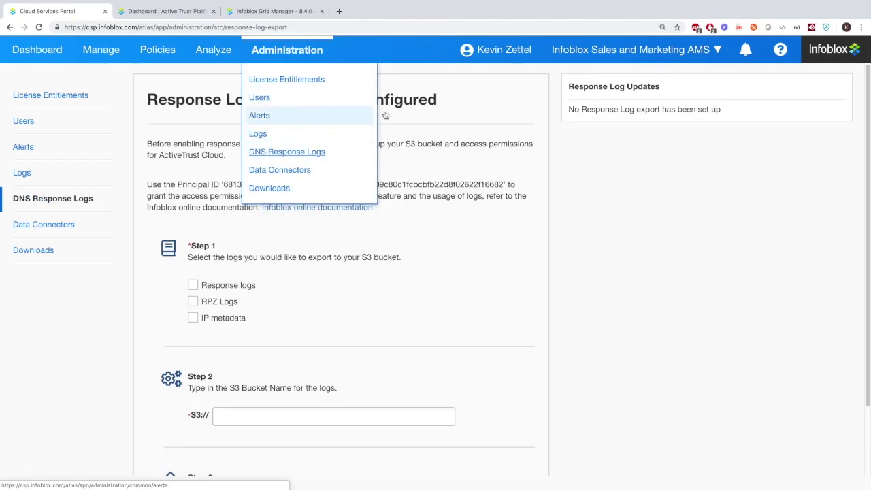
Tick Response logs, RPZ Logs and IP metadata for export, leaving the S3 bucket name empty
{"action": "scroll", "coordinate": [482, 208], "scroll_direction": "down", "scroll_amount": 1}
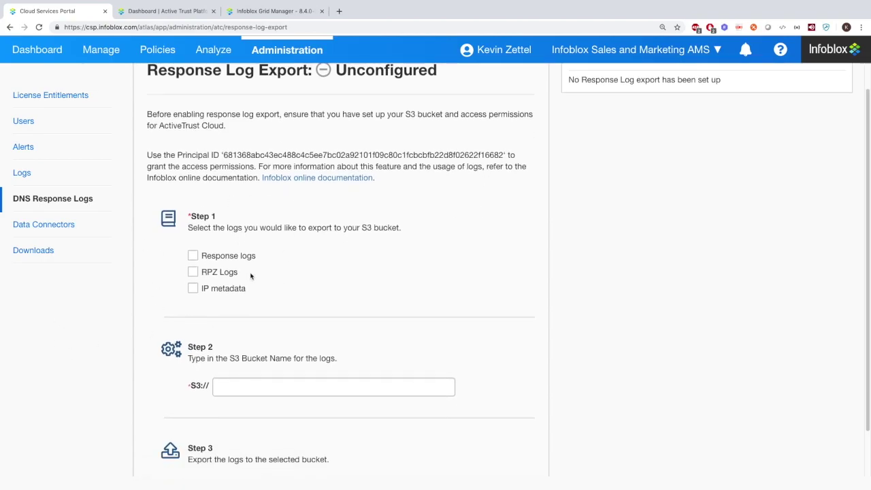
{"action": "left_click", "coordinate": [193, 255]}
{"action": "left_click", "coordinate": [192, 272]}
{"action": "left_click", "coordinate": [192, 288]}
{"action": "scroll", "coordinate": [193, 288], "scroll_direction": "down", "scroll_amount": 2}
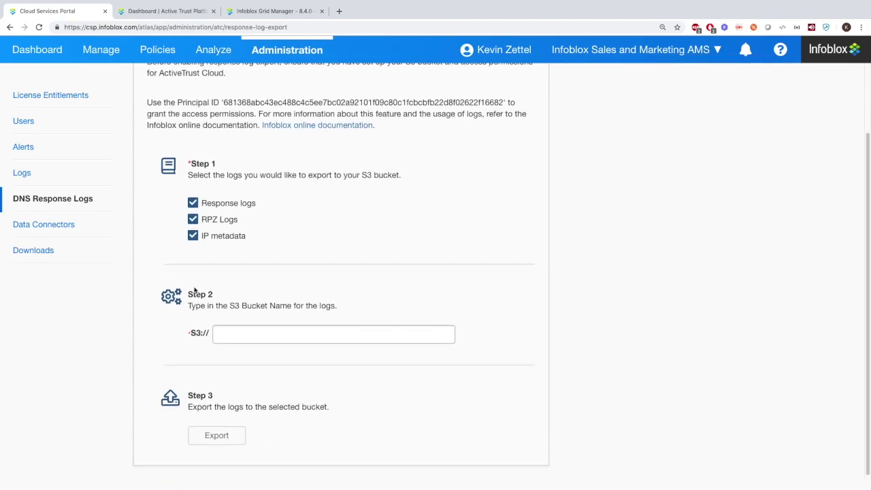
{"action": "left_click", "coordinate": [240, 331]}
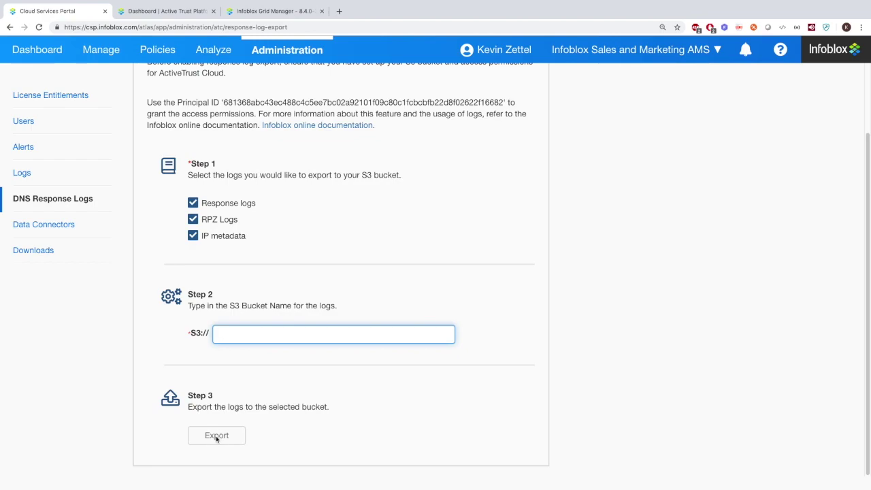
{"action": "scroll", "coordinate": [213, 439], "scroll_direction": "up", "scroll_amount": 3}
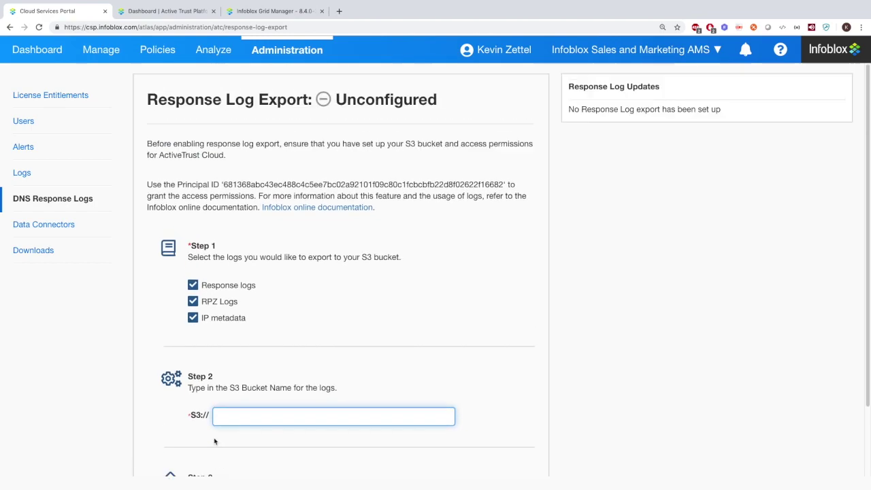
{"action": "mouse_move", "coordinate": [288, 58]}
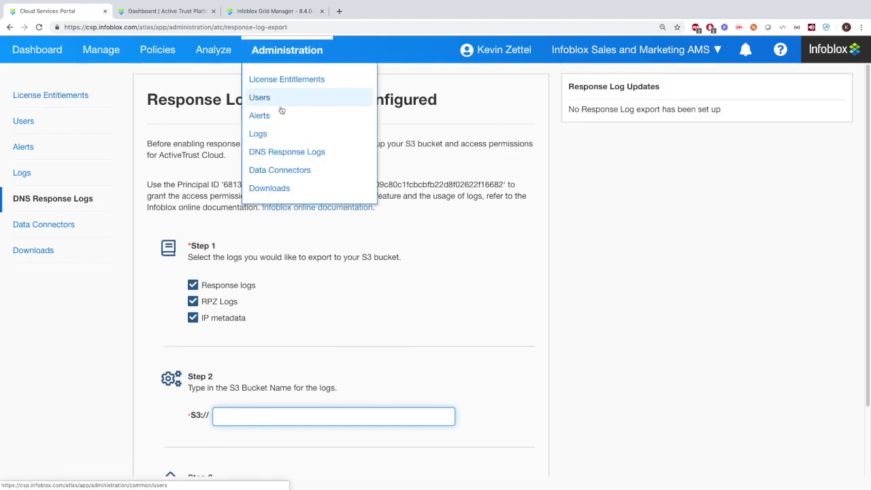
{"action": "left_click", "coordinate": [275, 149]}
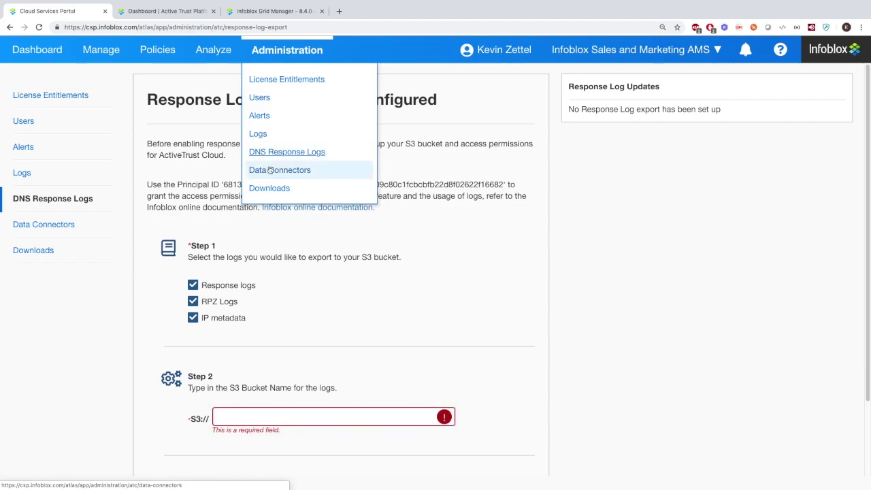
{"action": "left_click", "coordinate": [270, 170]}
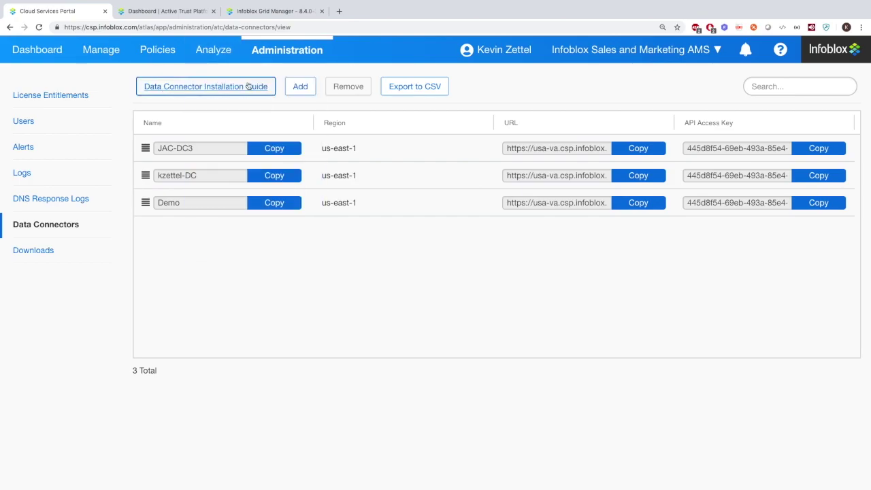
Start a new data connector, check its Region choices, then cancel without adding it
{"action": "left_click", "coordinate": [317, 87]}
{"action": "left_click", "coordinate": [353, 155]}
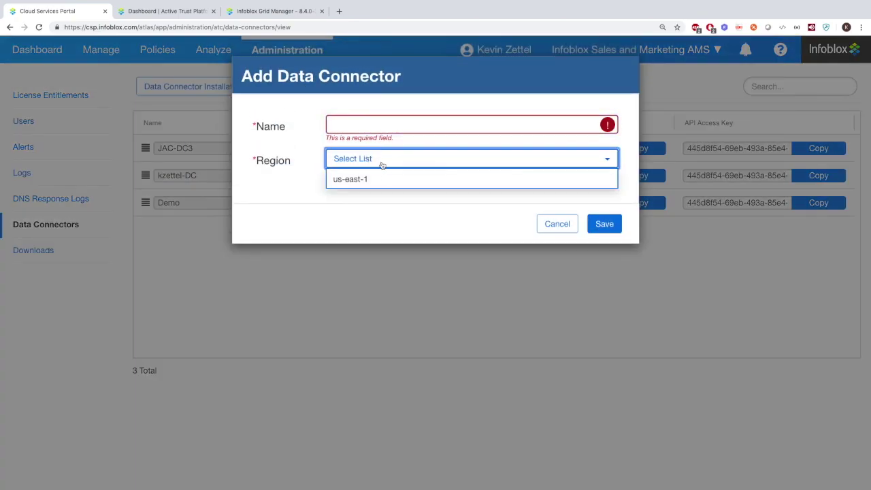
{"action": "left_click", "coordinate": [373, 128]}
{"action": "left_click", "coordinate": [554, 223]}
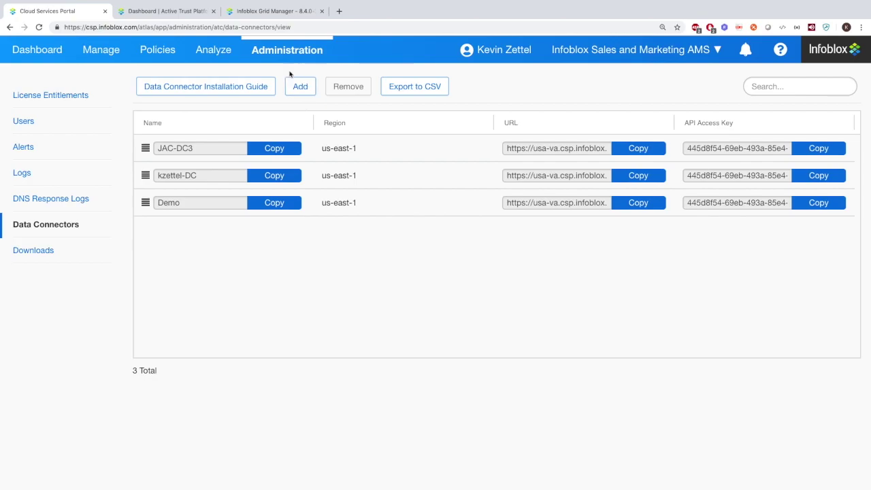
Open Downloads and scroll through the Endpoint, On-Prem Host and Data Connector VM installers
{"action": "mouse_move", "coordinate": [287, 49]}
{"action": "left_click", "coordinate": [285, 188]}
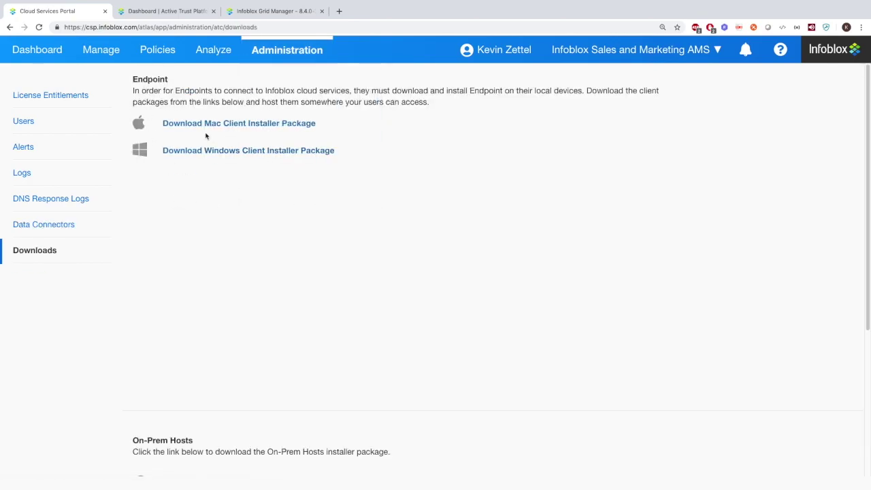
{"action": "scroll", "coordinate": [225, 245], "scroll_direction": "down", "scroll_amount": 3}
{"action": "scroll", "coordinate": [187, 335], "scroll_direction": "down", "scroll_amount": 1}
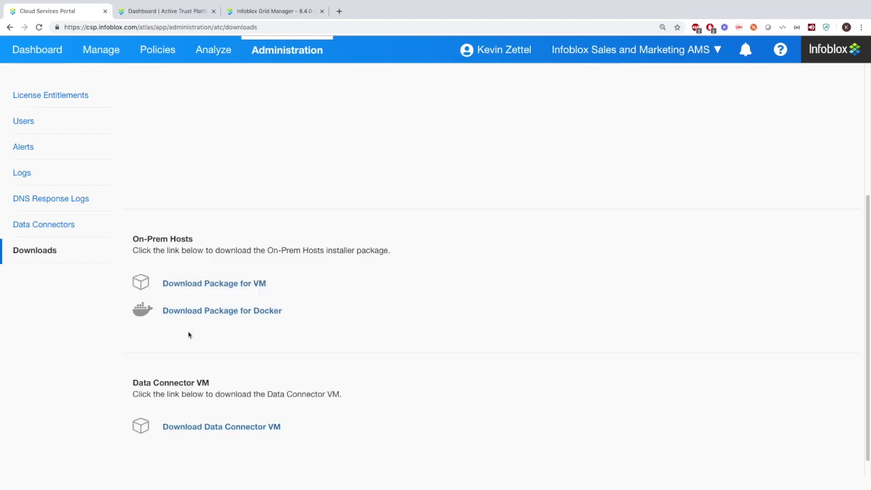
{"action": "scroll", "coordinate": [192, 412], "scroll_direction": "down", "scroll_amount": 1}
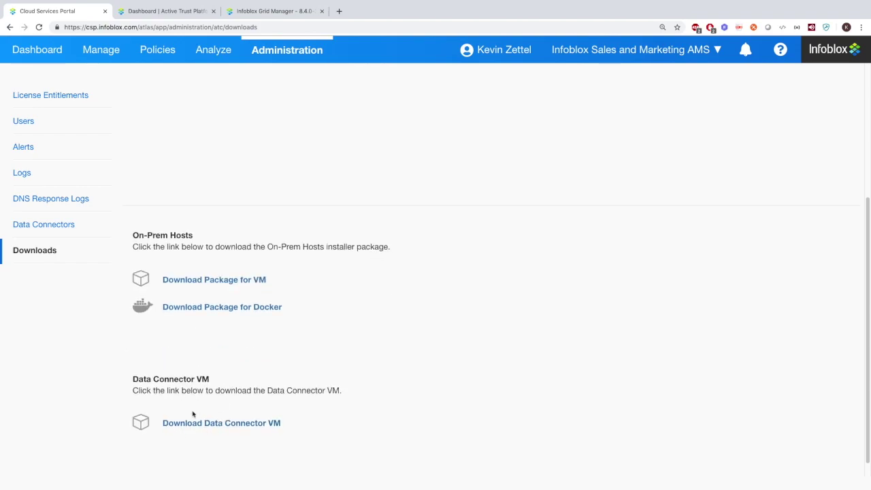
{"action": "scroll", "coordinate": [192, 408], "scroll_direction": "up", "scroll_amount": 4}
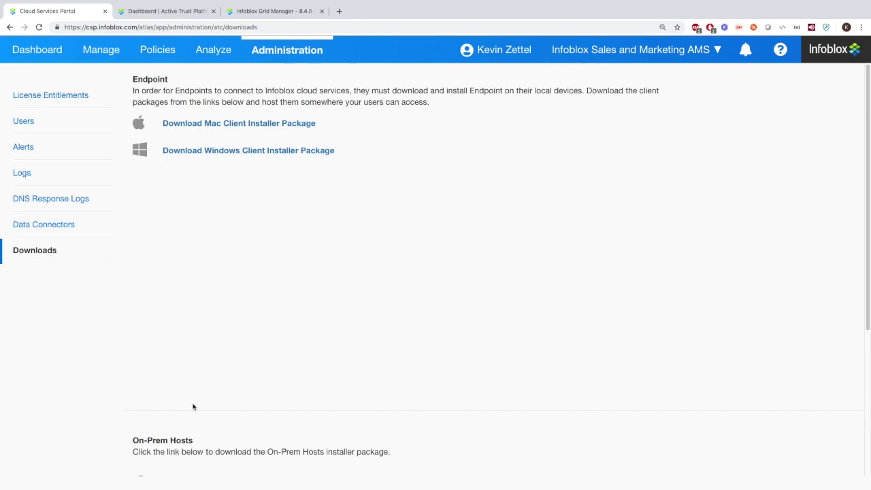
Switch to the ActiveTrust dashboard tab and back to the Cloud Services Portal
{"action": "left_click", "coordinate": [173, 11]}
{"action": "left_click", "coordinate": [70, 9]}
{"action": "mouse_move", "coordinate": [94, 50]}
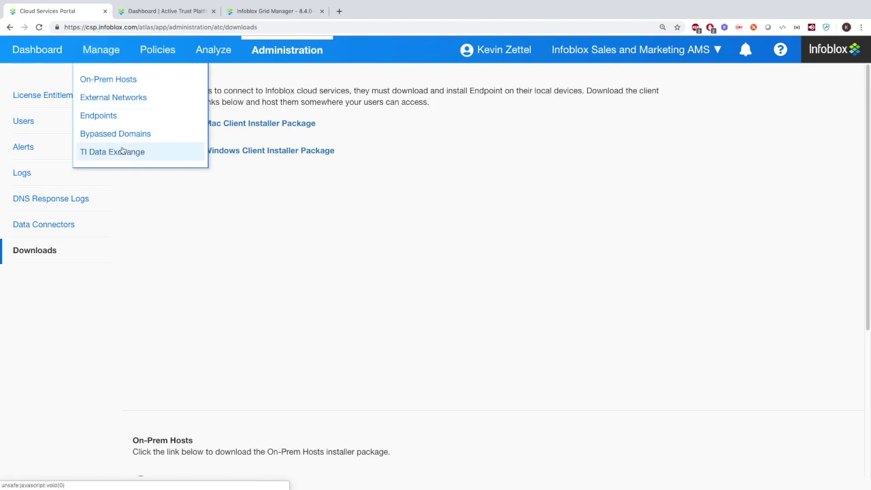
Look over the ActiveTrust dashboard's dossier keyword and indicator search fields
{"action": "left_click", "coordinate": [152, 31]}
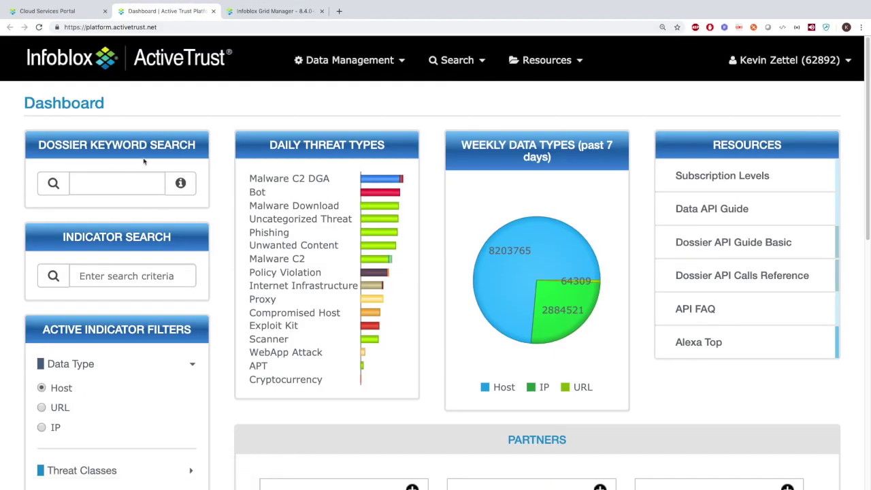
{"action": "left_click", "coordinate": [136, 180]}
{"action": "left_click", "coordinate": [133, 278]}
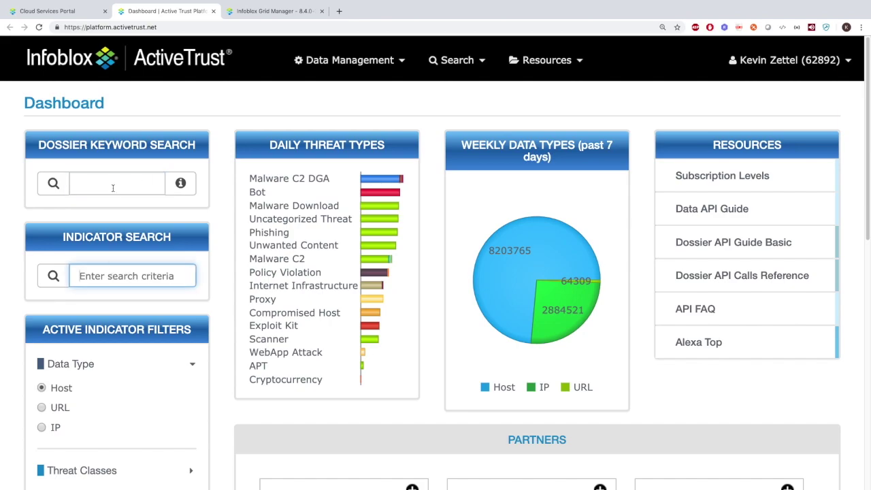
{"action": "left_click", "coordinate": [64, 10]}
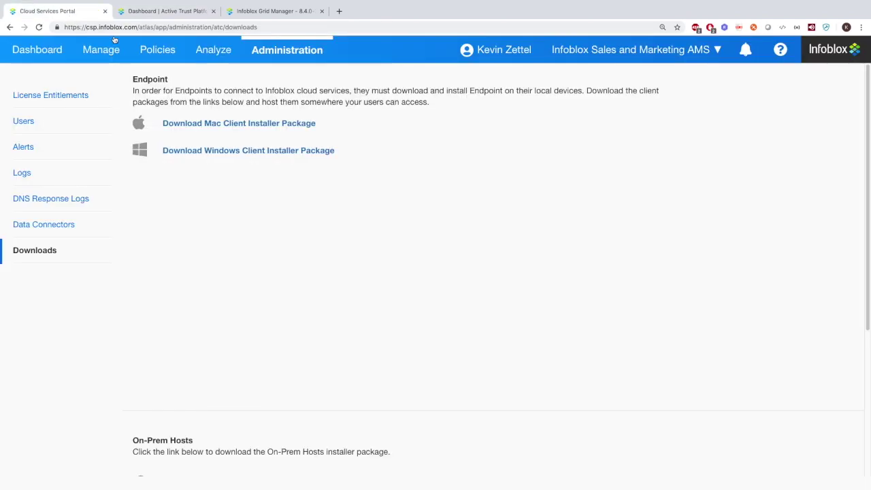
{"action": "mouse_move", "coordinate": [218, 45]}
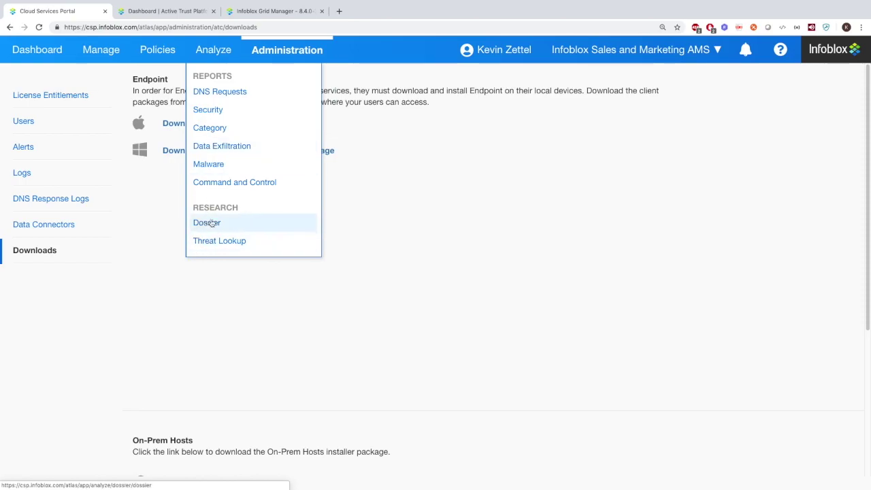
{"action": "left_click", "coordinate": [144, 9]}
{"action": "scroll", "coordinate": [129, 262], "scroll_direction": "down", "scroll_amount": 5}
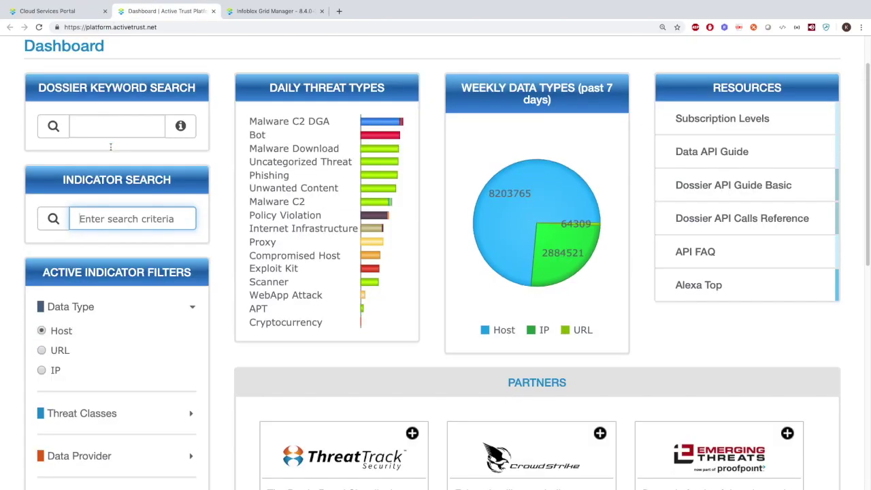
{"action": "scroll", "coordinate": [129, 262], "scroll_direction": "up", "scroll_amount": 5}
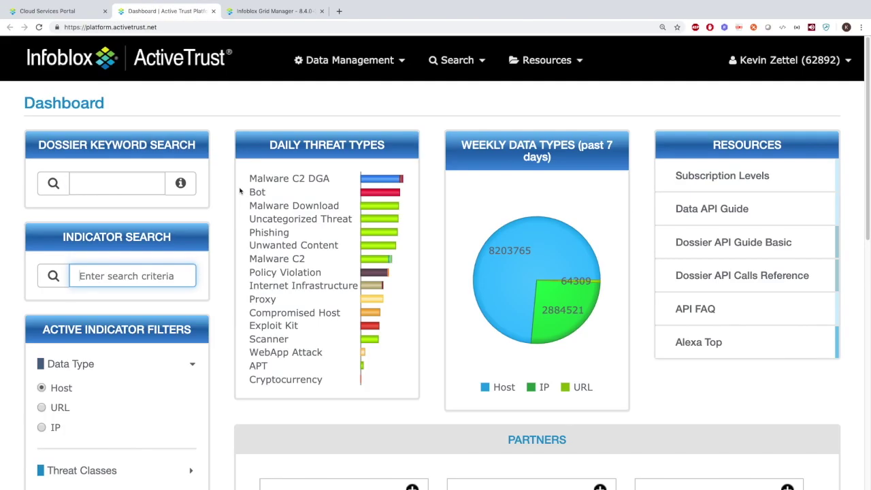
Open the Alexa Top domain rankings, then the Reports page showing the Data Submitted report
{"action": "mouse_move", "coordinate": [451, 58]}
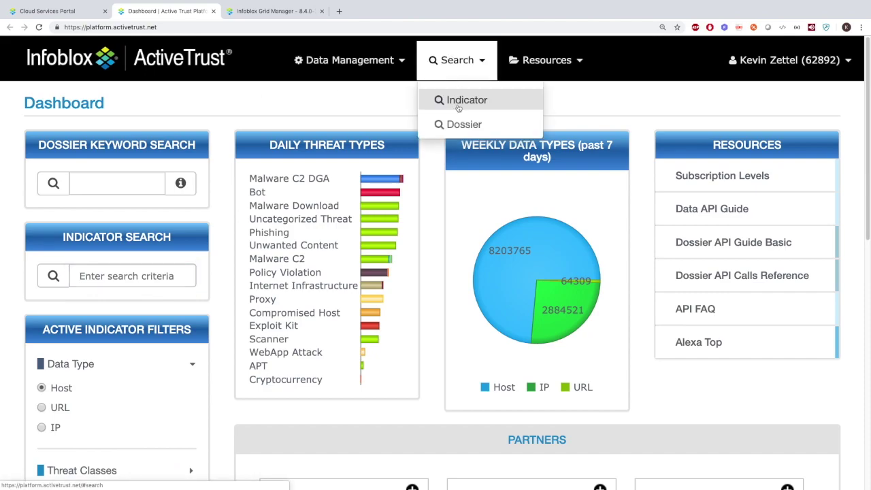
{"action": "mouse_move", "coordinate": [368, 93]}
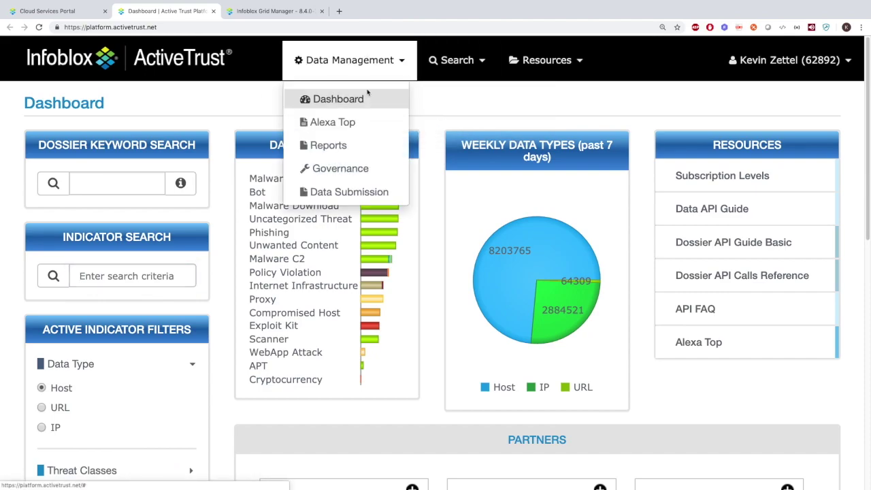
{"action": "left_click", "coordinate": [344, 121]}
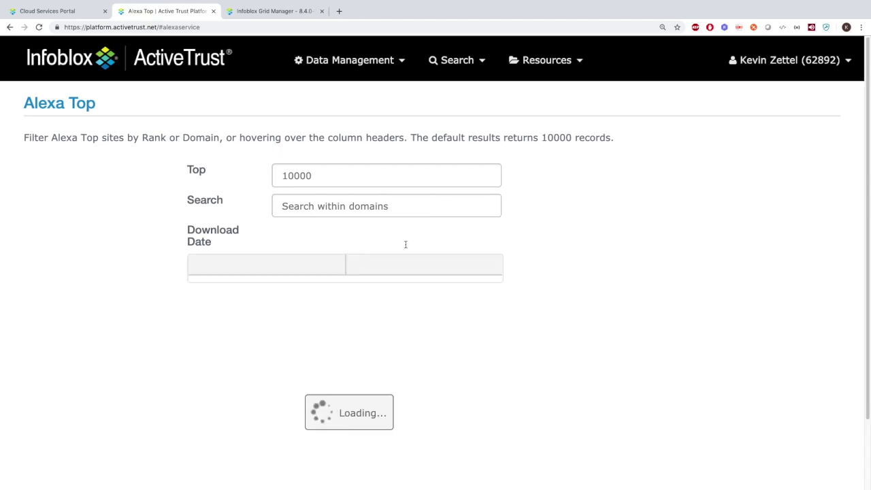
{"action": "mouse_move", "coordinate": [364, 83]}
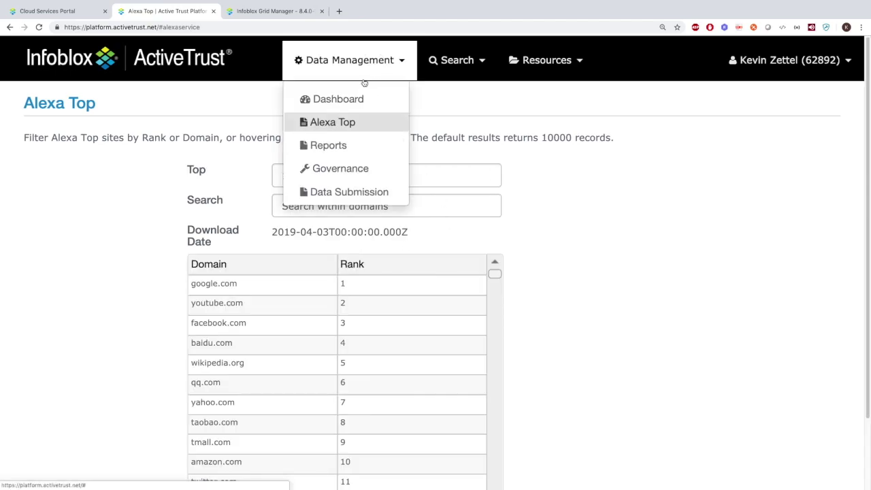
{"action": "left_click", "coordinate": [334, 144]}
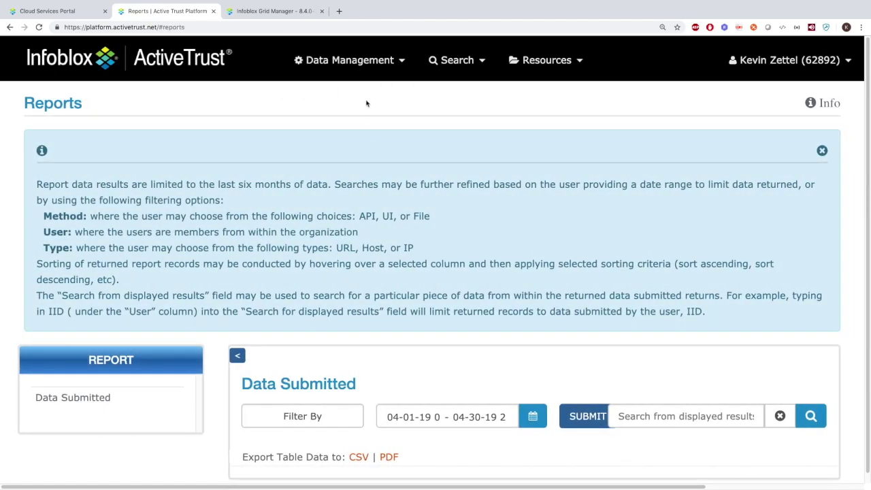
{"action": "mouse_move", "coordinate": [369, 59]}
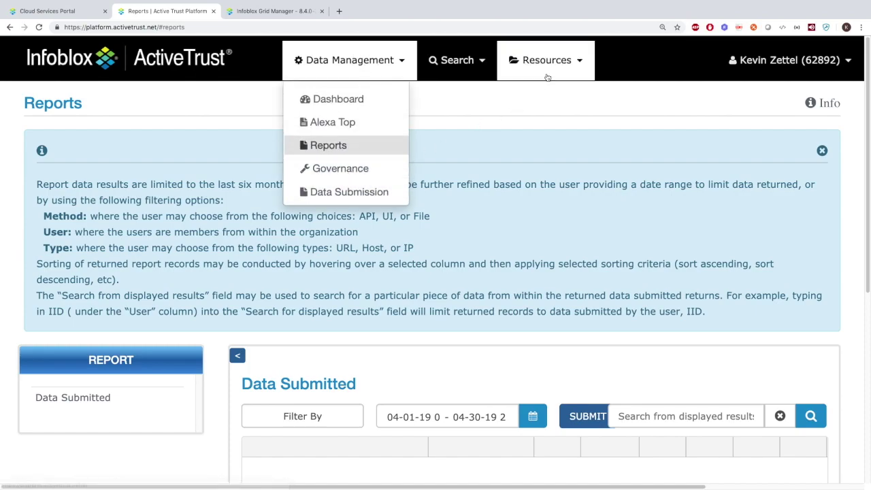
{"action": "mouse_move", "coordinate": [548, 63]}
{"action": "mouse_move", "coordinate": [551, 99]}
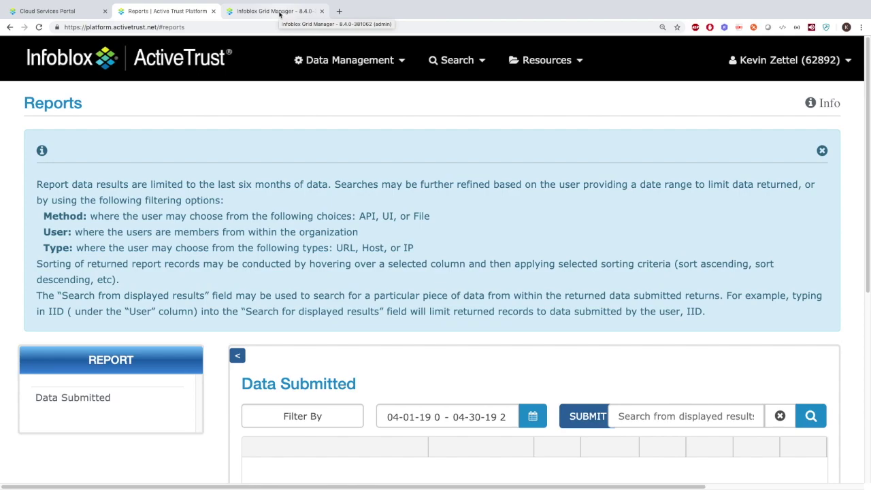
In Grid Manager's DNS Response Policy Zones, start a new zone and pick the Response Policy Zone Feed option
{"action": "left_click", "coordinate": [279, 11]}
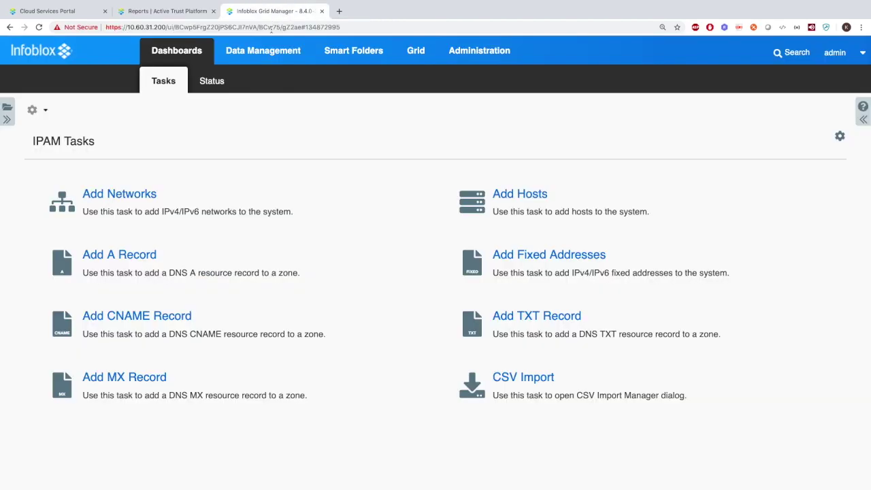
{"action": "left_click", "coordinate": [268, 48]}
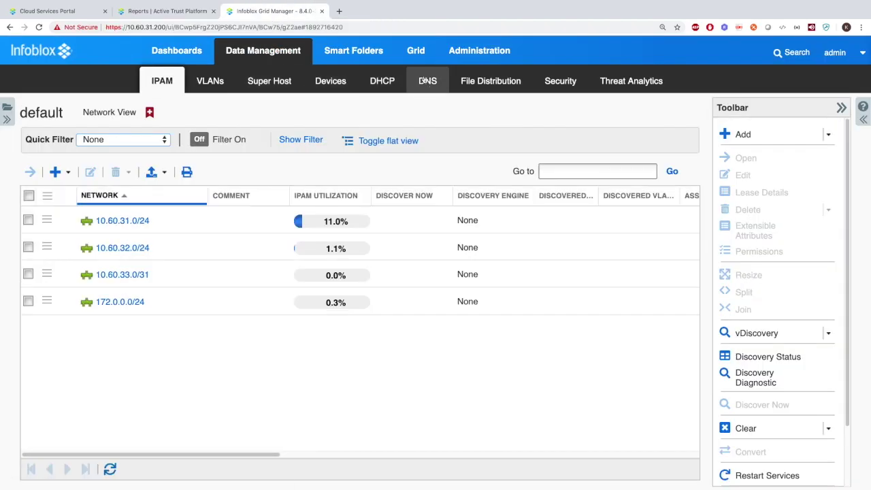
{"action": "left_click", "coordinate": [425, 80]}
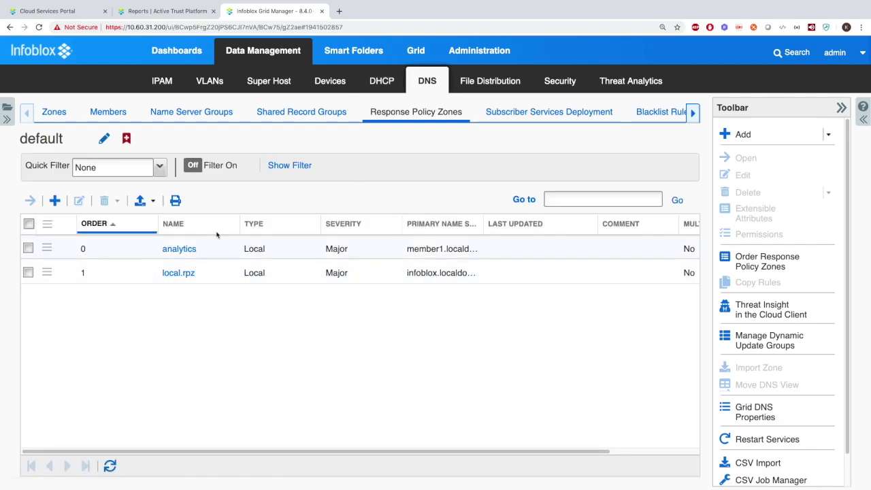
{"action": "left_click", "coordinate": [829, 134]}
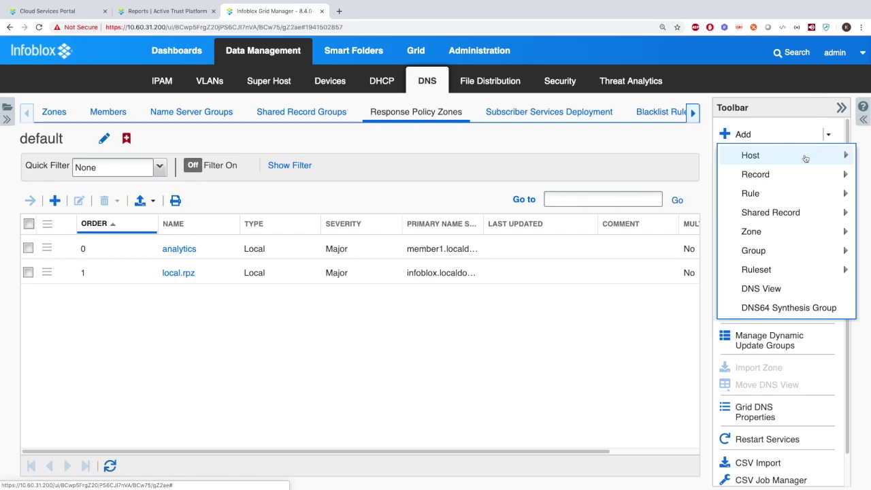
{"action": "mouse_move", "coordinate": [769, 231]}
{"action": "left_click", "coordinate": [657, 309]}
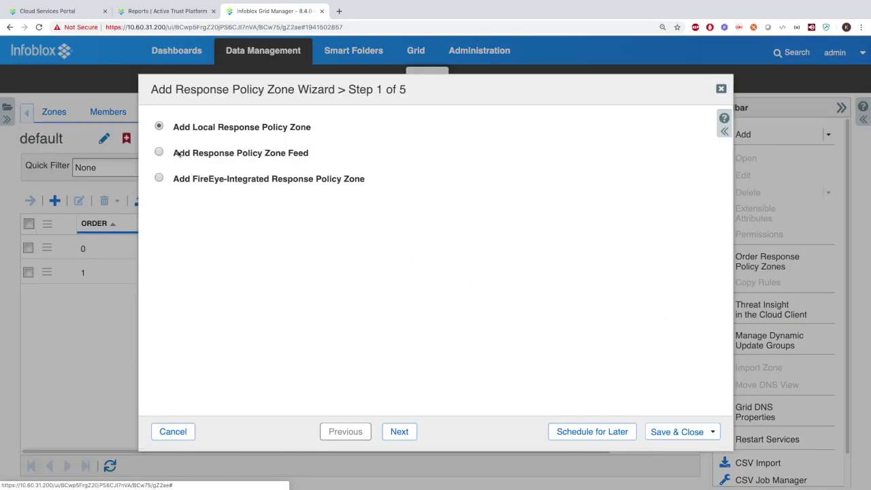
{"action": "left_click_drag", "start_coordinate": [286, 153], "coordinate": [310, 153]}
Close the ActiveTrust reports tab and open the portal's On-Prem DNS Firewall setup
{"action": "left_click", "coordinate": [176, 11]}
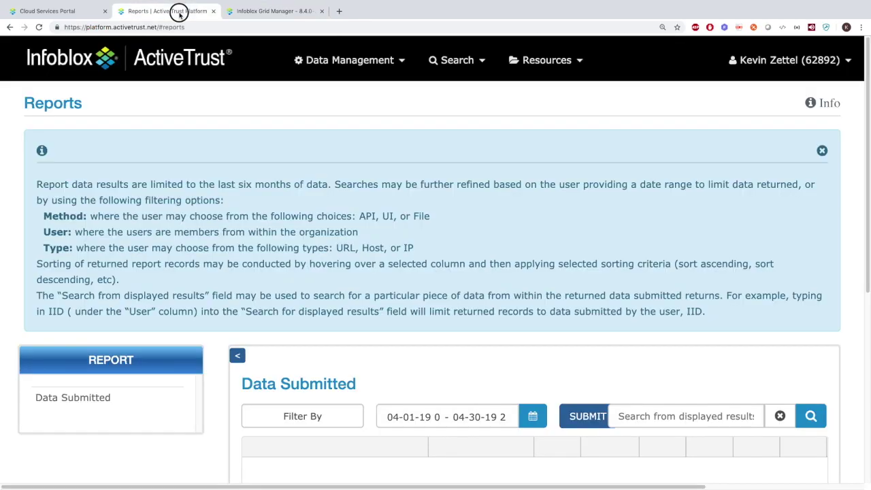
{"action": "left_click", "coordinate": [214, 12]}
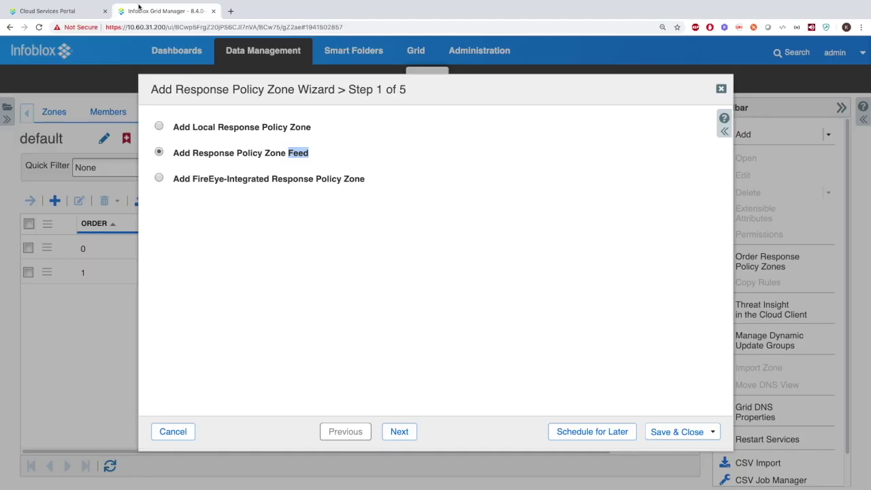
{"action": "left_click", "coordinate": [90, 12]}
{"action": "mouse_move", "coordinate": [157, 50]}
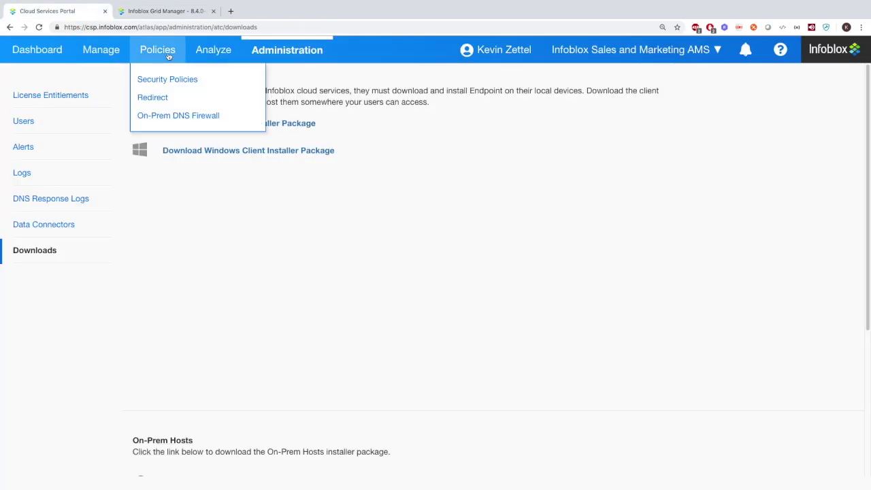
{"action": "left_click", "coordinate": [160, 114]}
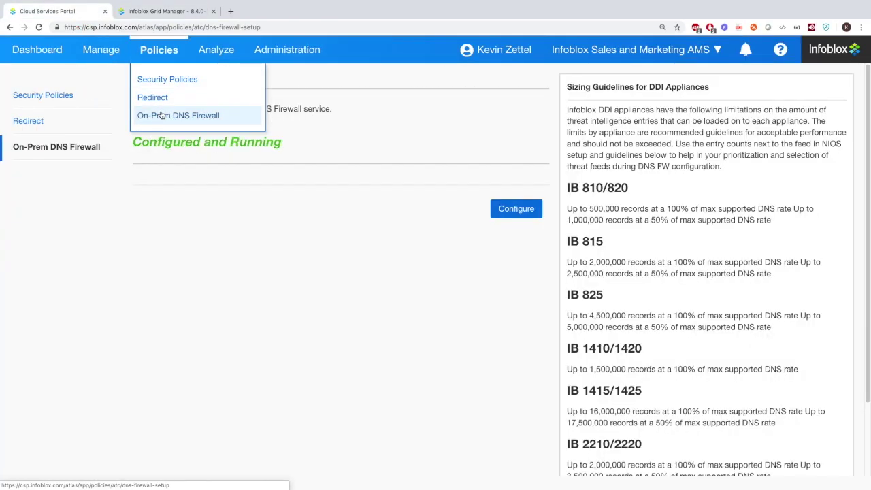
{"action": "left_click", "coordinate": [510, 210]}
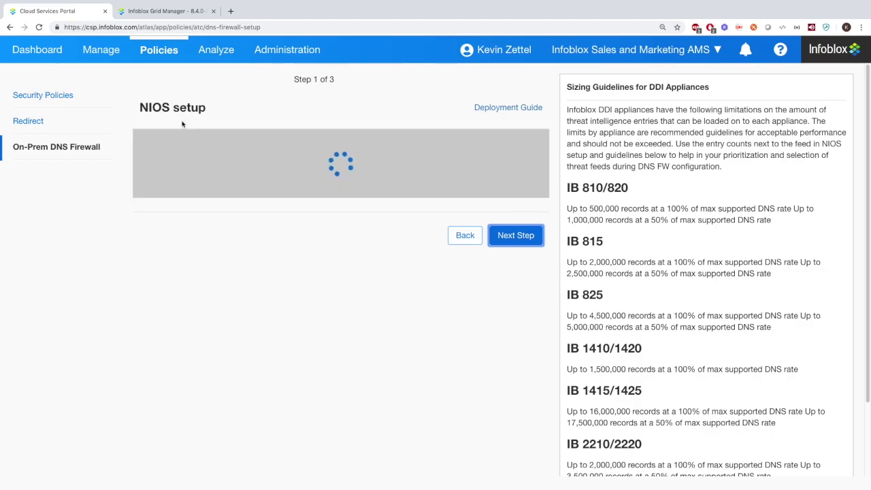
{"action": "left_click", "coordinate": [160, 13]}
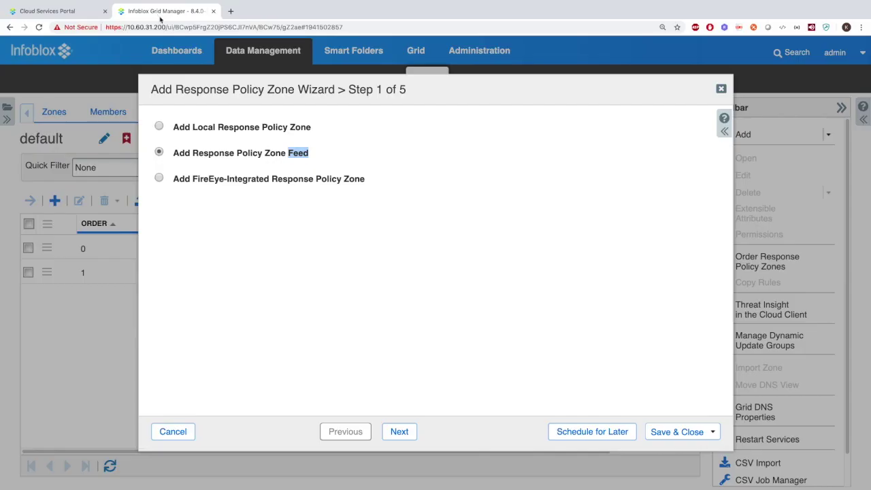
Name the feed zone 'test' and add an external primary 'test' with TSIG enabled
{"action": "left_click", "coordinate": [396, 431]}
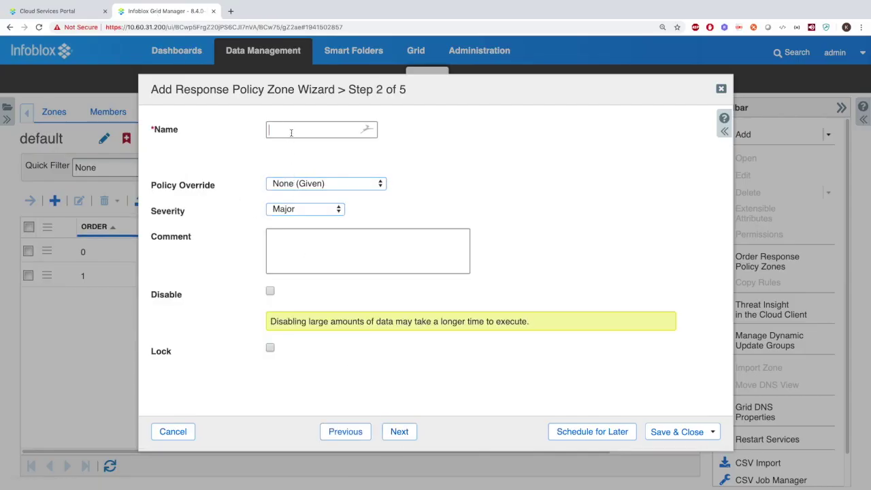
{"action": "type", "text": "test"}
{"action": "left_click", "coordinate": [406, 432]}
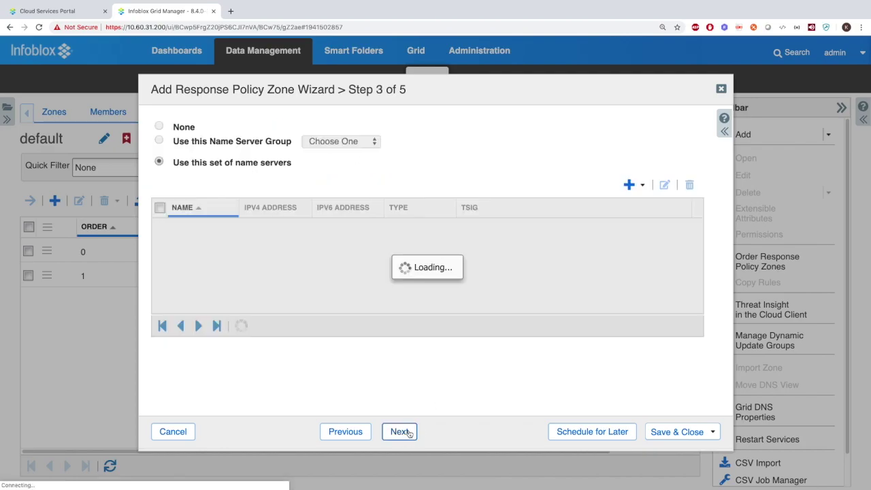
{"action": "left_click", "coordinate": [641, 185]}
{"action": "left_click", "coordinate": [680, 246]}
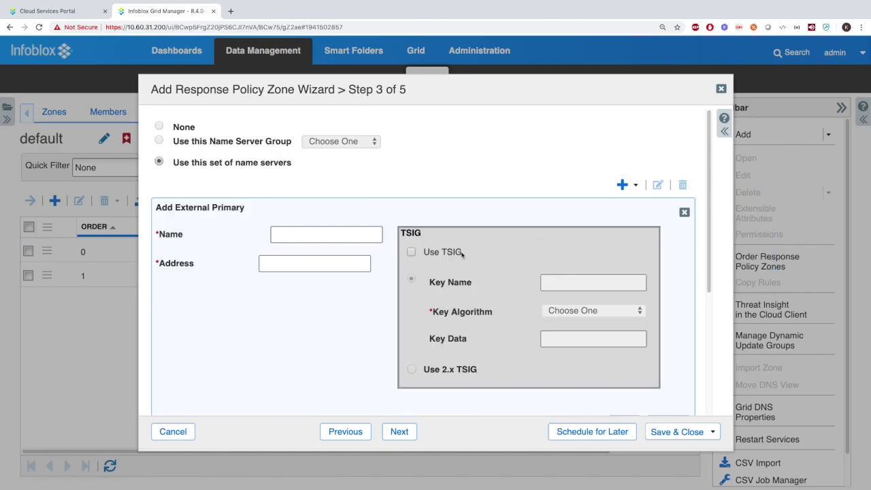
{"action": "left_click", "coordinate": [299, 234]}
{"action": "type", "text": "test"}
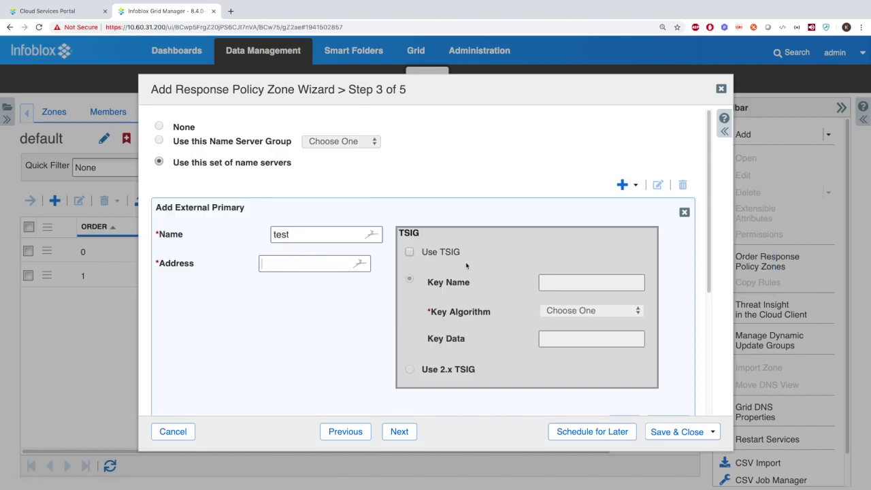
{"action": "left_click", "coordinate": [451, 256]}
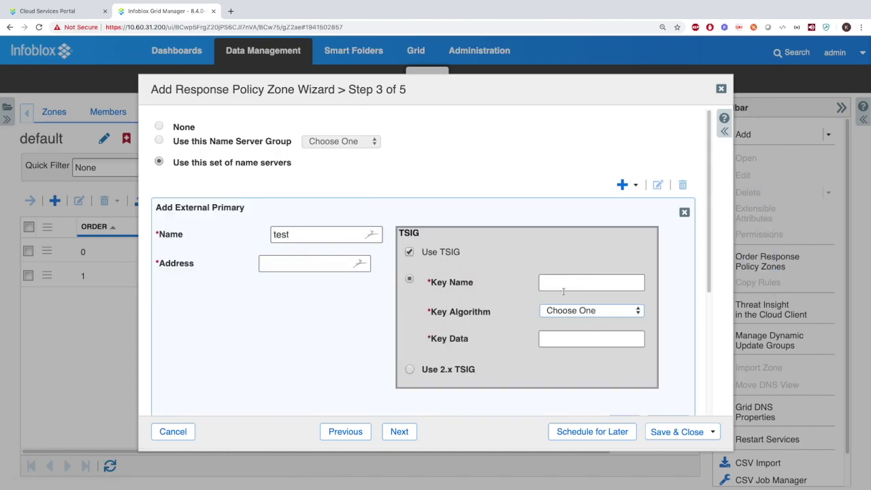
Copy the base.rpz.infoblox.local feed name from the portal, then close the wizard unsaved
{"action": "left_click", "coordinate": [68, 11]}
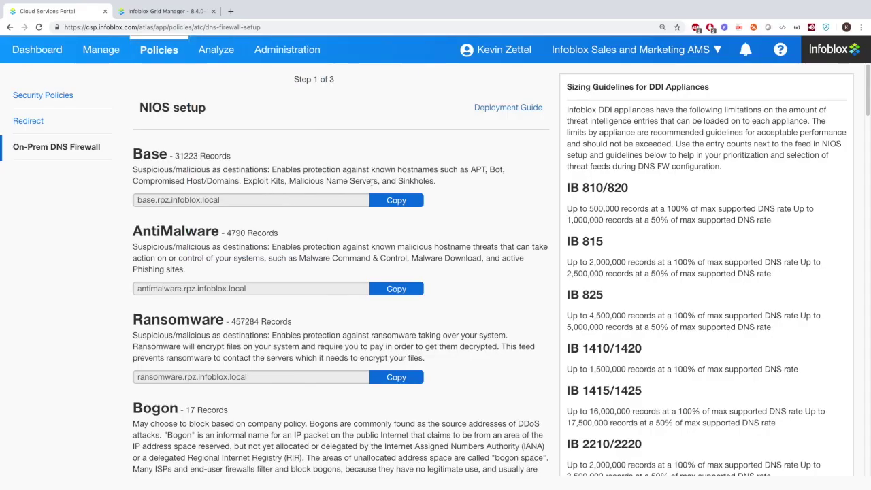
{"action": "left_click", "coordinate": [396, 200]}
{"action": "left_click", "coordinate": [163, 11]}
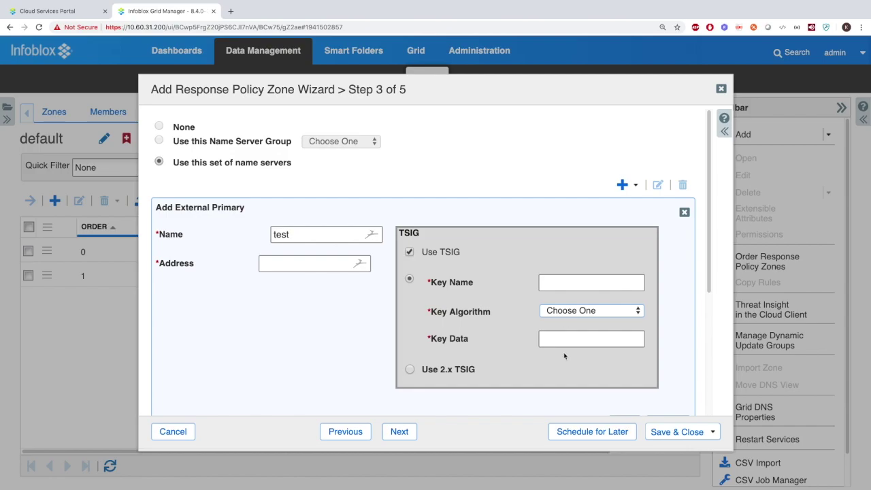
{"action": "left_click", "coordinate": [721, 89]}
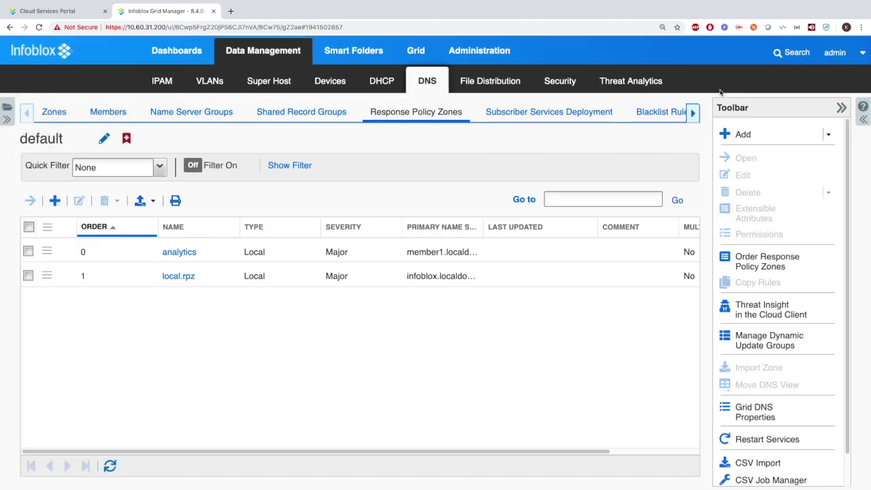
{"action": "left_click", "coordinate": [625, 81]}
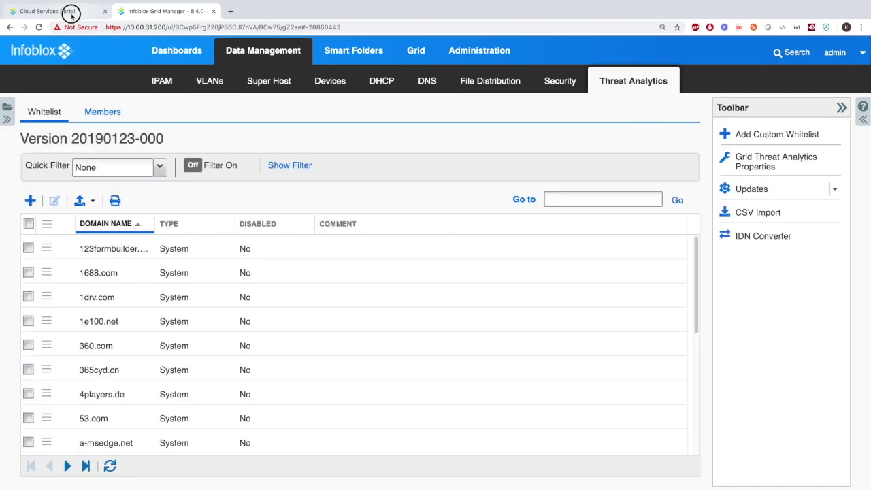
{"action": "left_click", "coordinate": [72, 13]}
{"action": "mouse_move", "coordinate": [216, 54]}
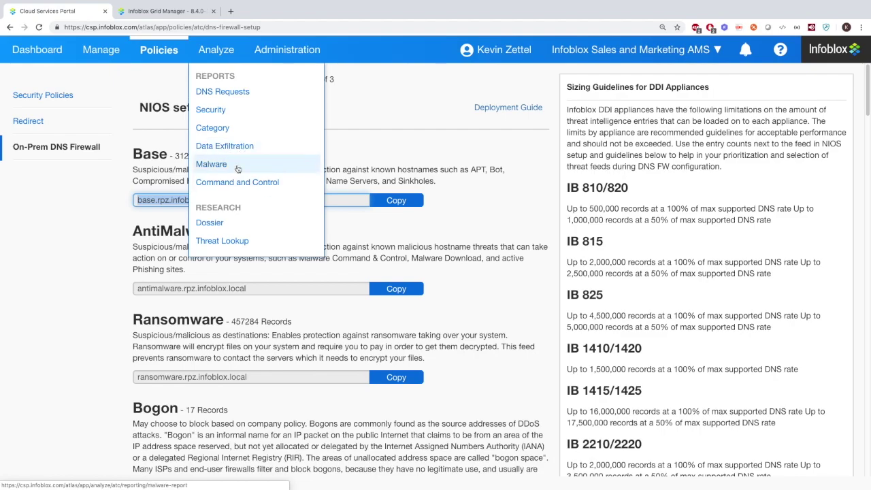
{"action": "left_click", "coordinate": [146, 15]}
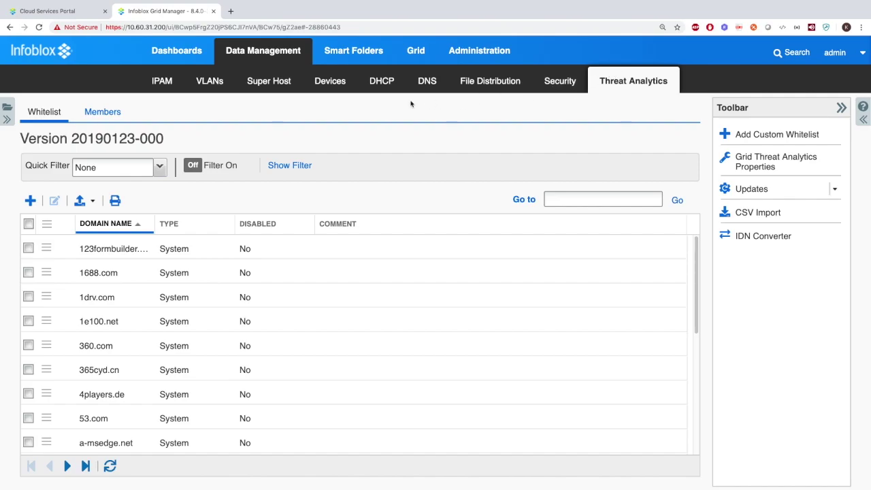
{"action": "left_click", "coordinate": [428, 81]}
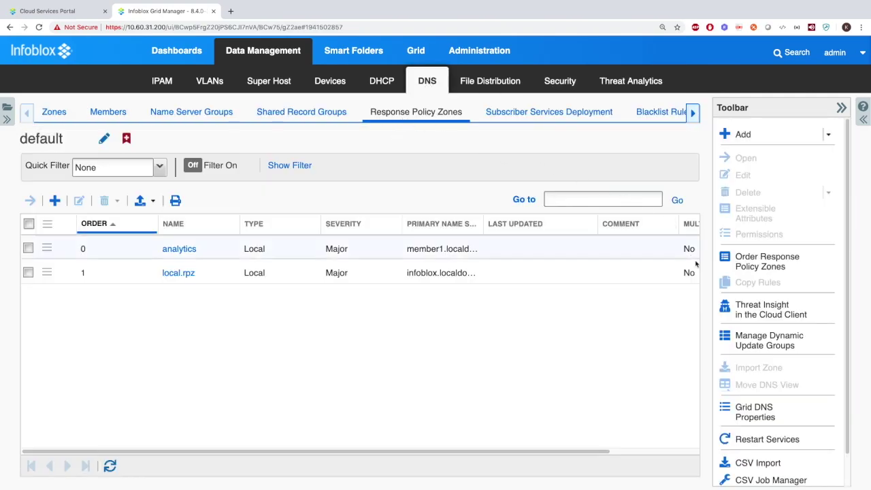
{"action": "left_click", "coordinate": [762, 310]}
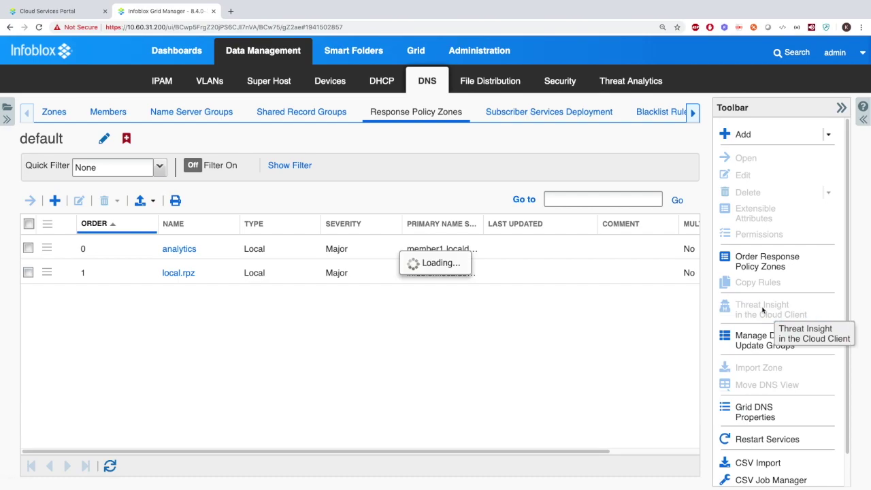
{"action": "left_click", "coordinate": [218, 109]}
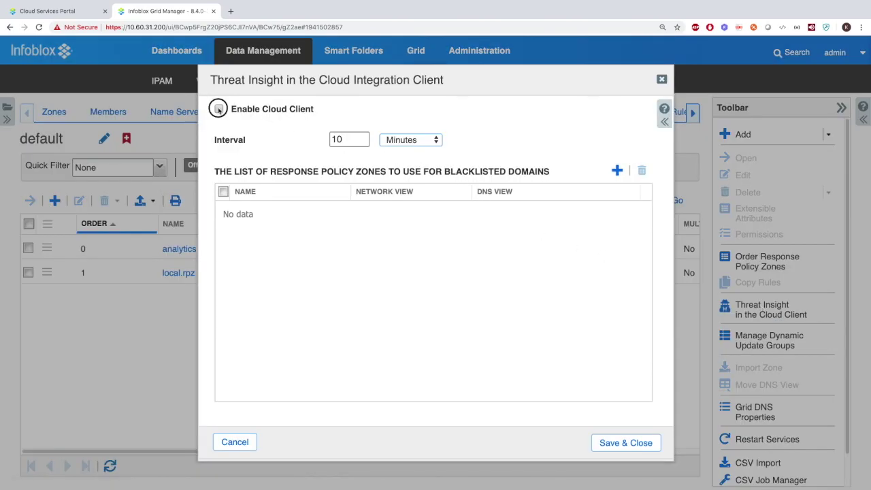
{"action": "left_click", "coordinate": [617, 170]}
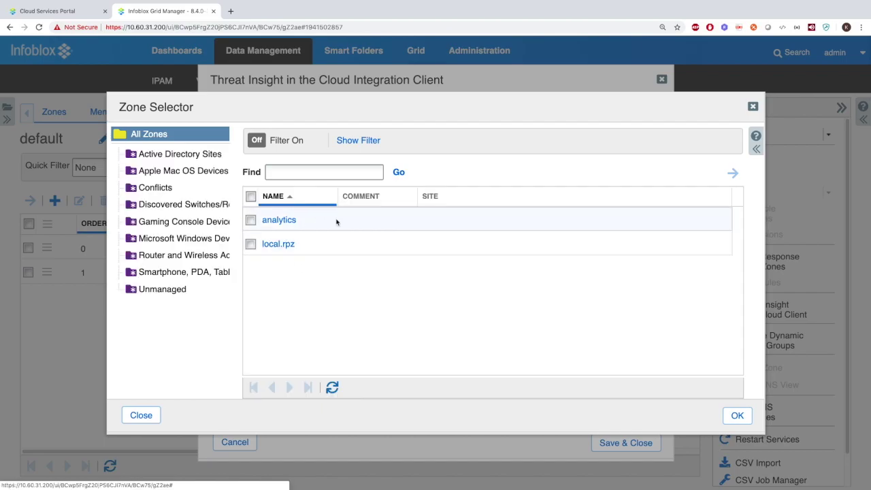
{"action": "left_click", "coordinate": [752, 106]}
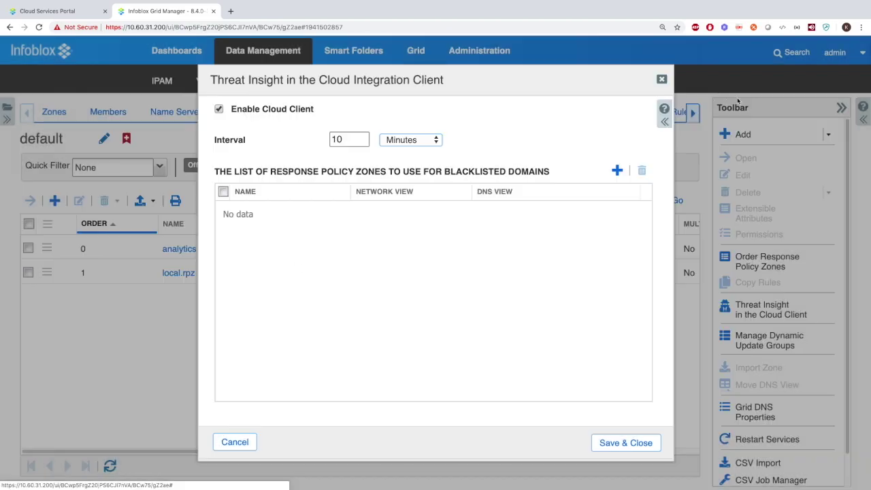
{"action": "left_click", "coordinate": [662, 80]}
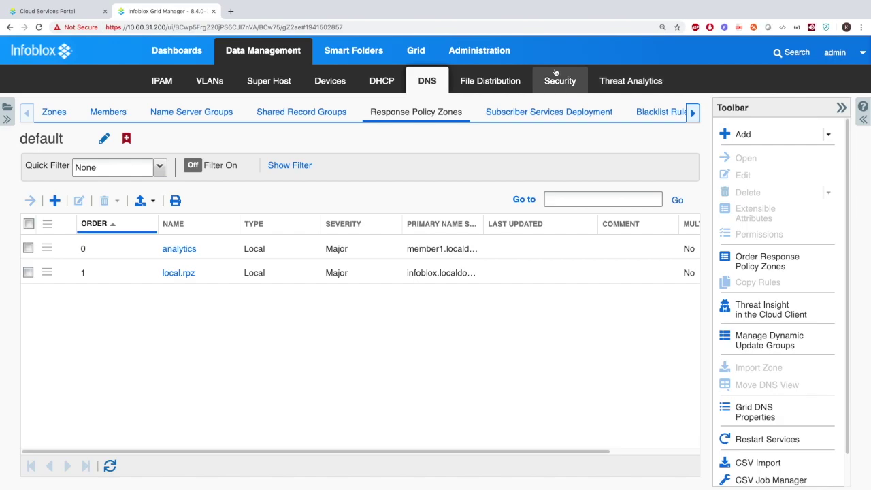
Review the Grid Properties' ActiveTrust Cloud Integration login fields, then close the editor without saving
{"action": "left_click", "coordinate": [416, 51]}
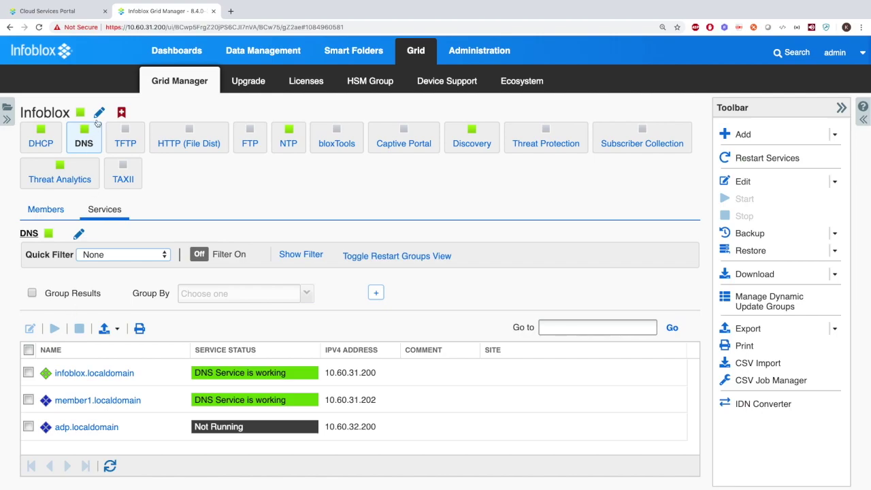
{"action": "left_click", "coordinate": [99, 114]}
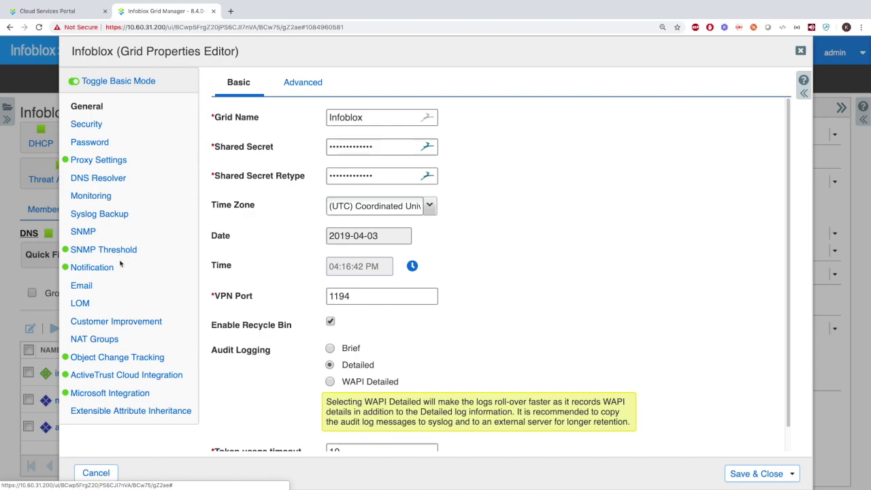
{"action": "left_click", "coordinate": [130, 375]}
{"action": "left_click", "coordinate": [487, 175]}
{"action": "left_click", "coordinate": [483, 204]}
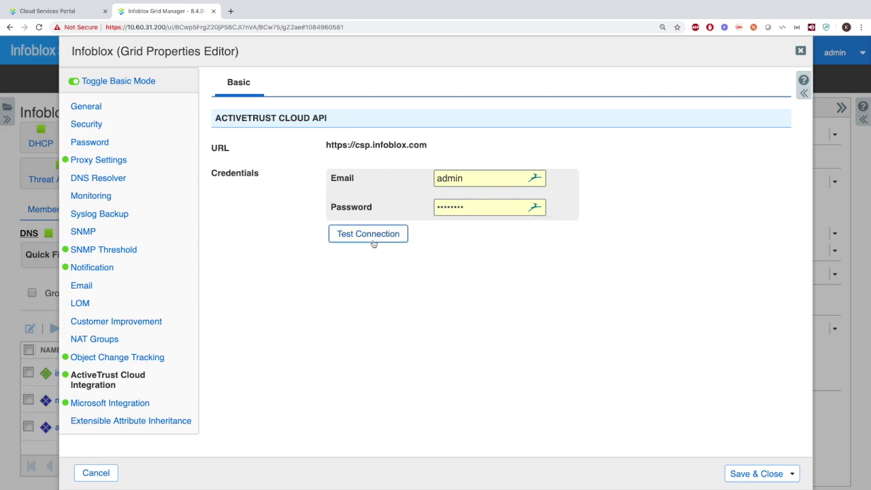
{"action": "left_click", "coordinate": [799, 50]}
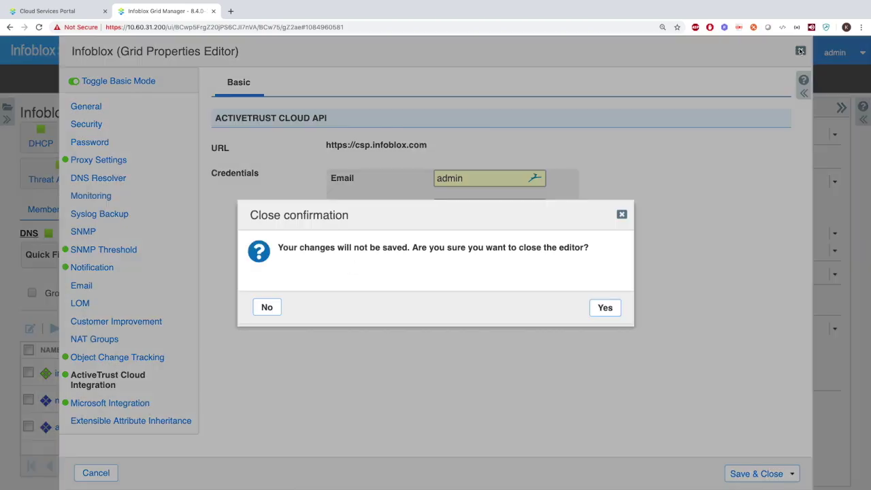
{"action": "left_click", "coordinate": [612, 307]}
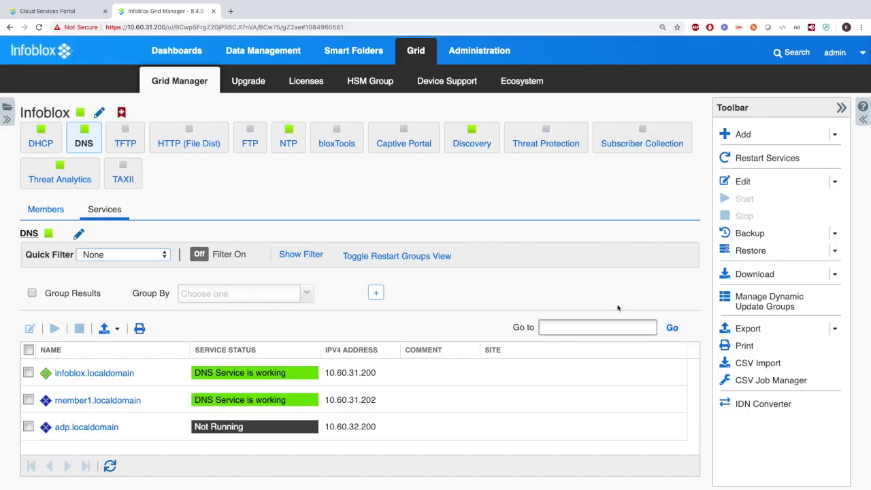
{"action": "left_click", "coordinate": [28, 372]}
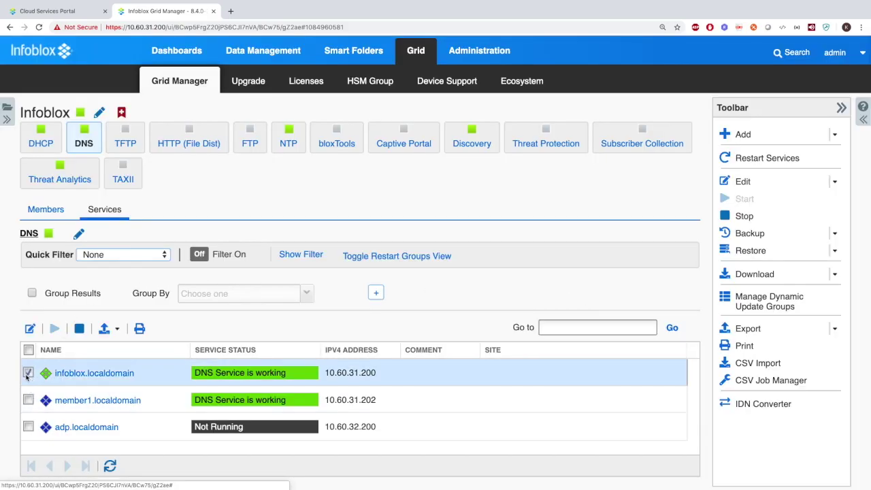
{"action": "left_click", "coordinate": [31, 329]}
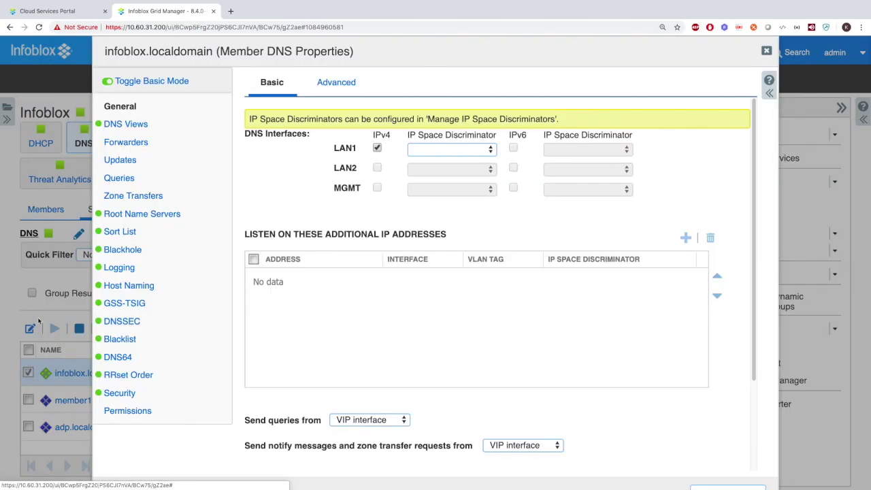
{"action": "left_click", "coordinate": [127, 143]}
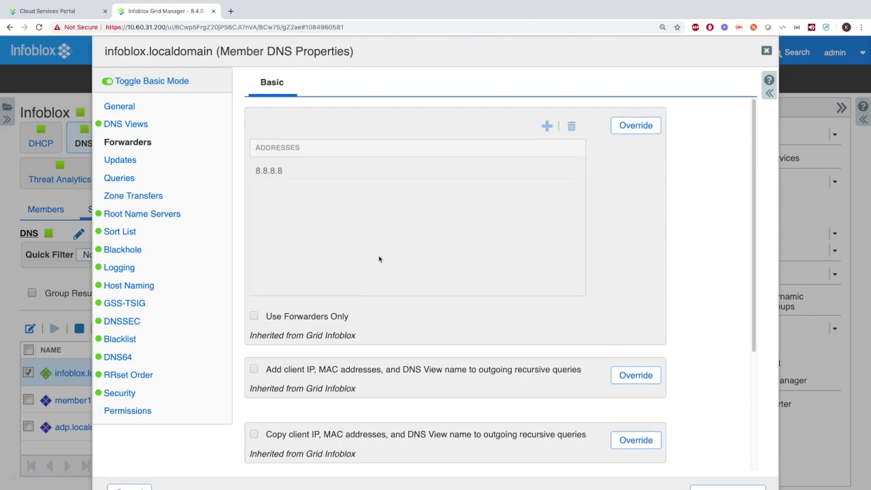
{"action": "scroll", "coordinate": [379, 258], "scroll_direction": "down", "scroll_amount": 5}
{"action": "left_click", "coordinate": [249, 326]}
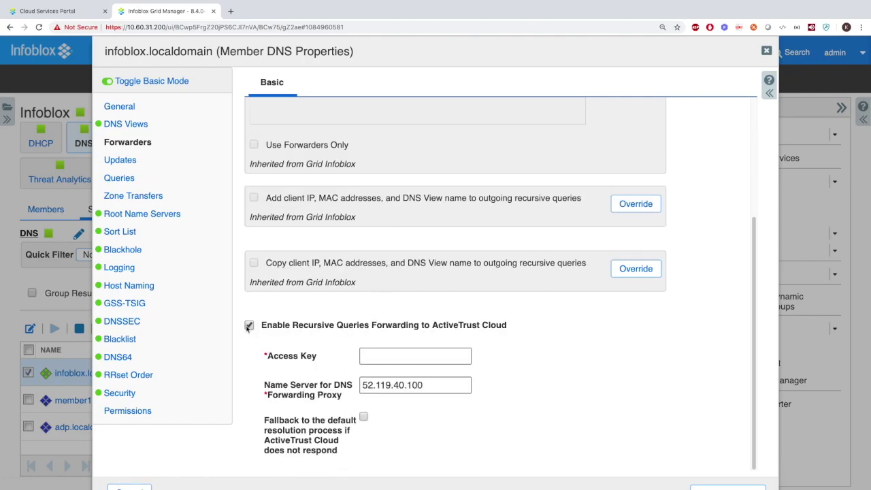
{"action": "left_click", "coordinate": [414, 384]}
{"action": "left_click", "coordinate": [364, 416]}
{"action": "left_click", "coordinate": [384, 357]}
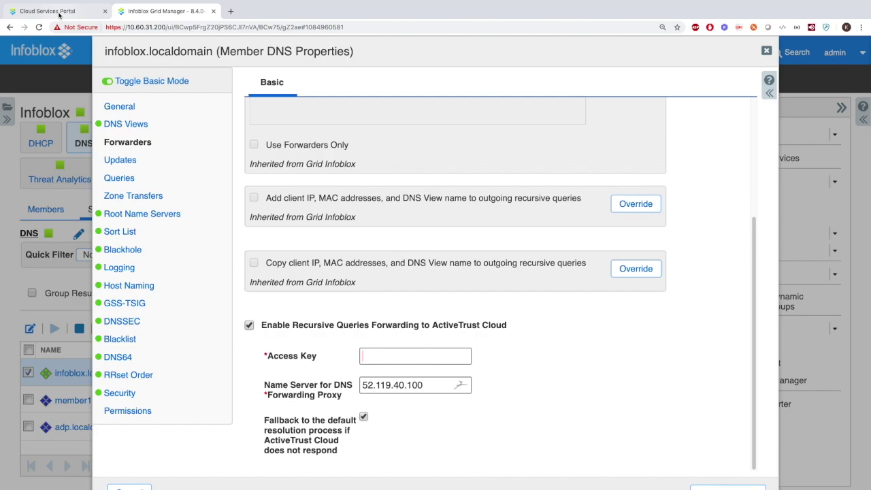
{"action": "left_click", "coordinate": [60, 11]}
{"action": "mouse_move", "coordinate": [104, 53]}
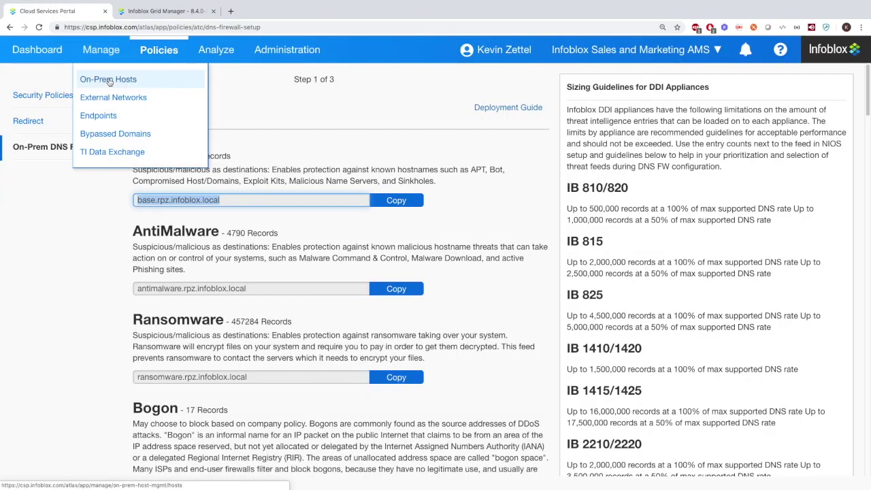
{"action": "left_click", "coordinate": [109, 80]}
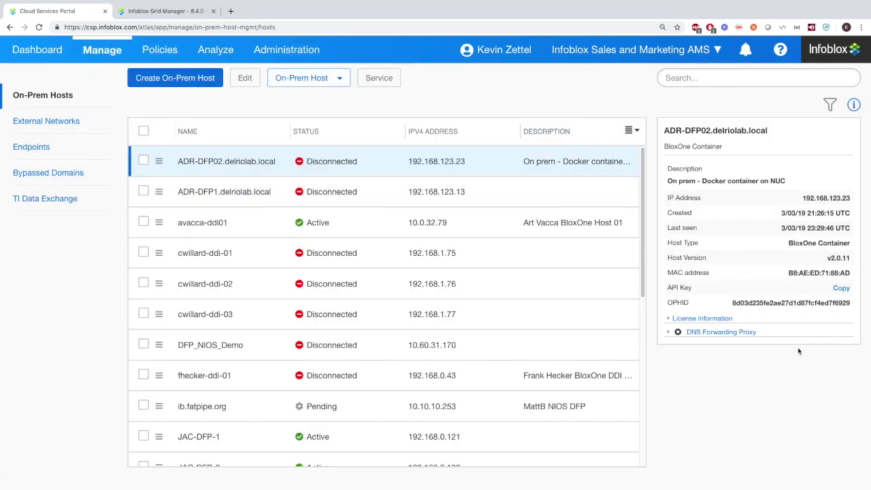
{"action": "left_click", "coordinate": [185, 7]}
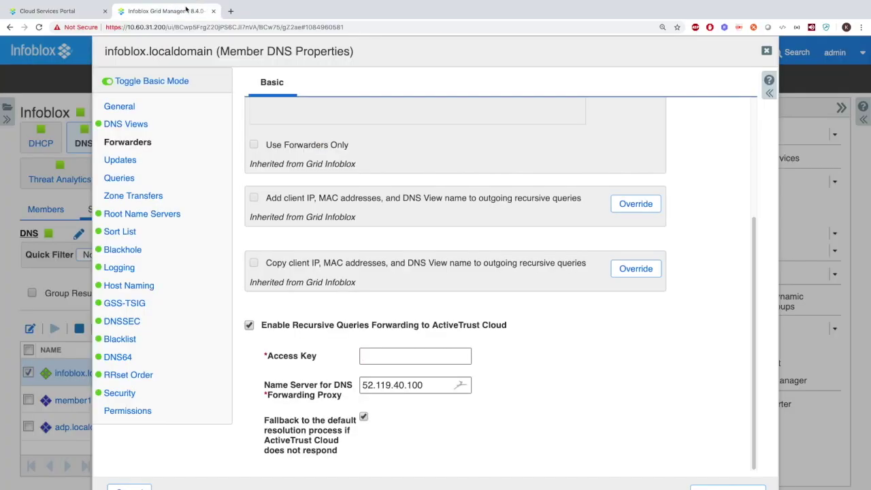
{"action": "left_click", "coordinate": [766, 51]}
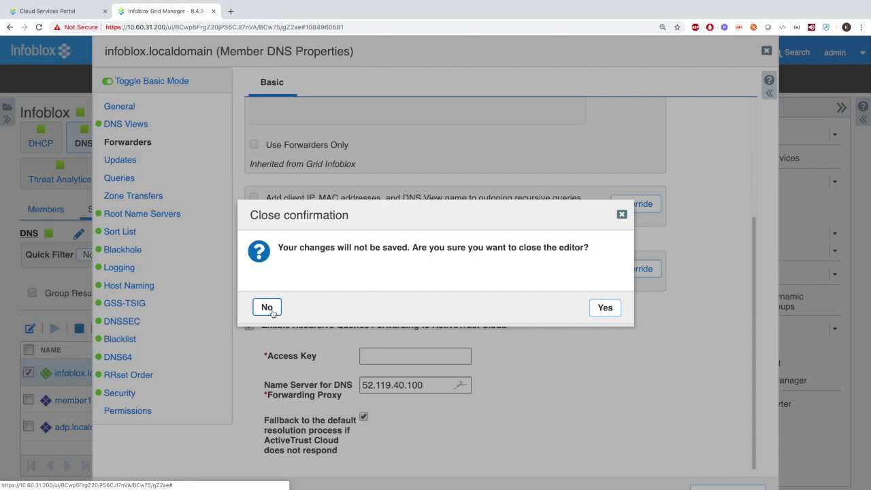
{"action": "left_click", "coordinate": [592, 304]}
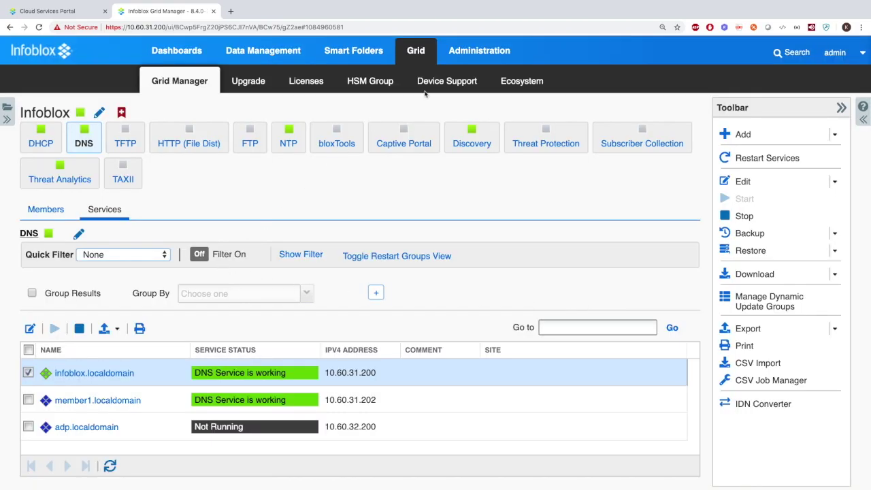
From Ecosystem, open ActiveTrust Cloud Client settings, toggle the DNS RPZ event type, and enable the client
{"action": "left_click", "coordinate": [527, 77]}
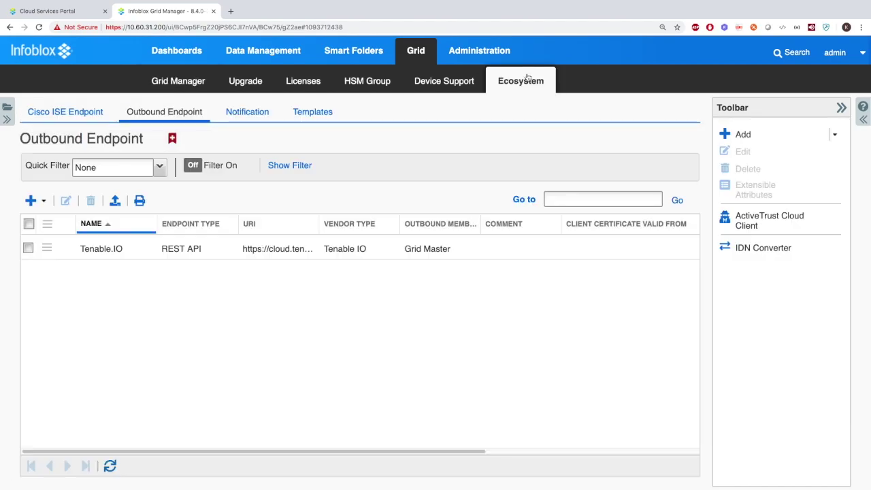
{"action": "left_click", "coordinate": [767, 220]}
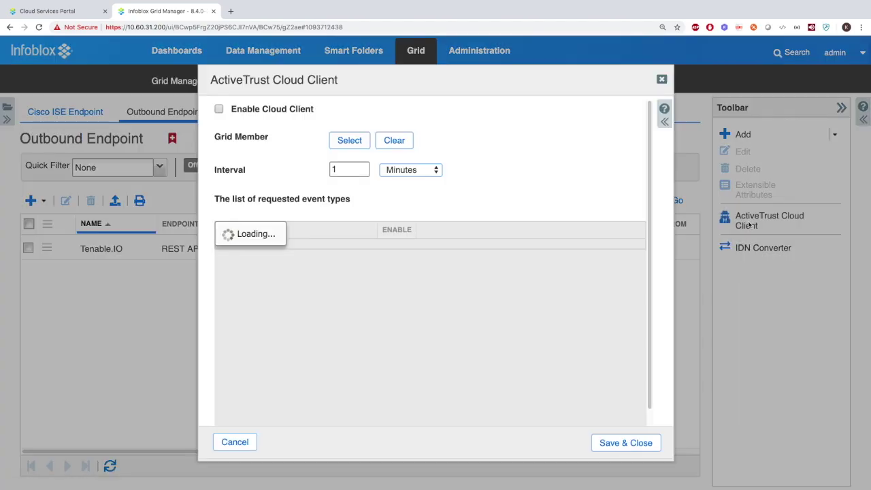
{"action": "left_click", "coordinate": [385, 252]}
{"action": "left_click", "coordinate": [385, 252]}
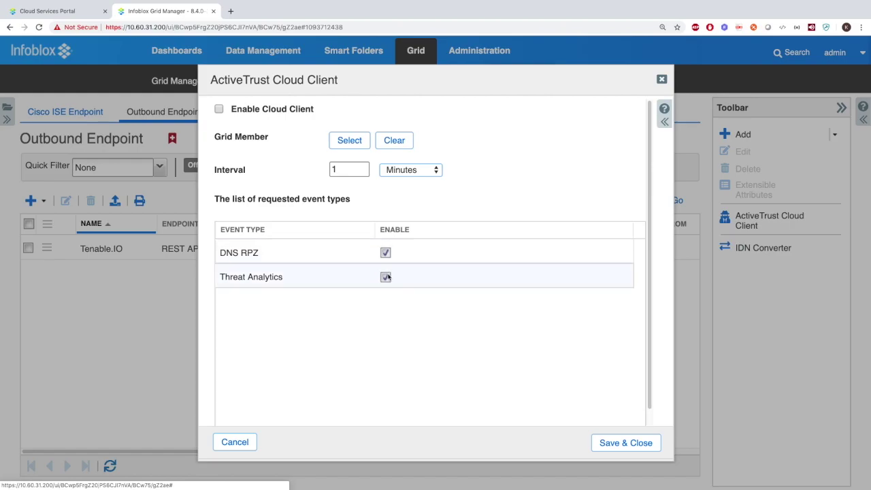
{"action": "left_click", "coordinate": [219, 109]}
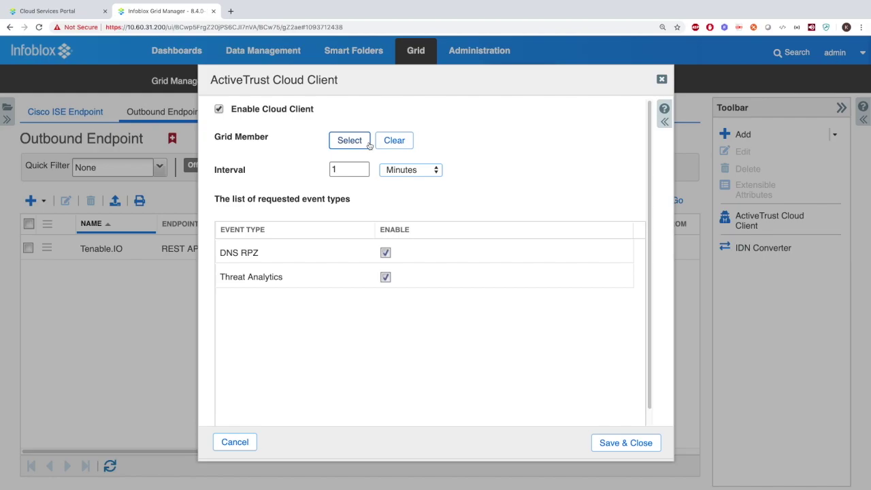
Check the grid member selector, then close it and the Cloud Client settings unsaved
{"action": "left_click", "coordinate": [370, 142]}
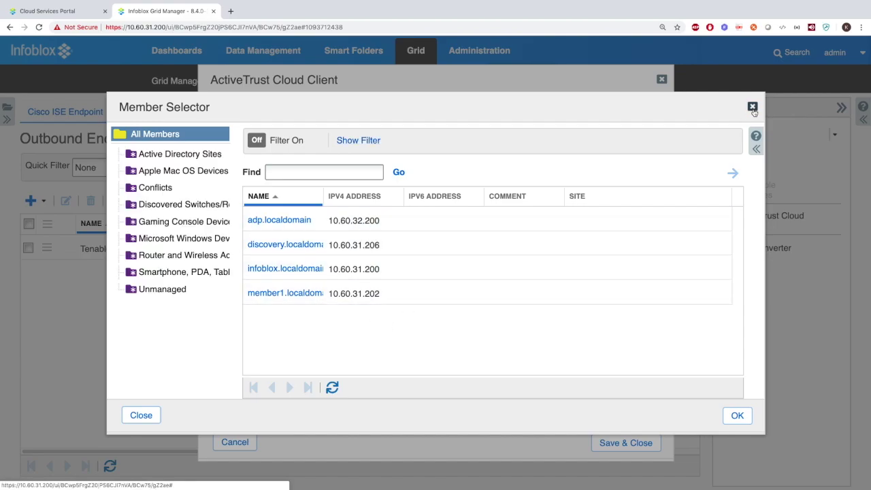
{"action": "left_click", "coordinate": [753, 108]}
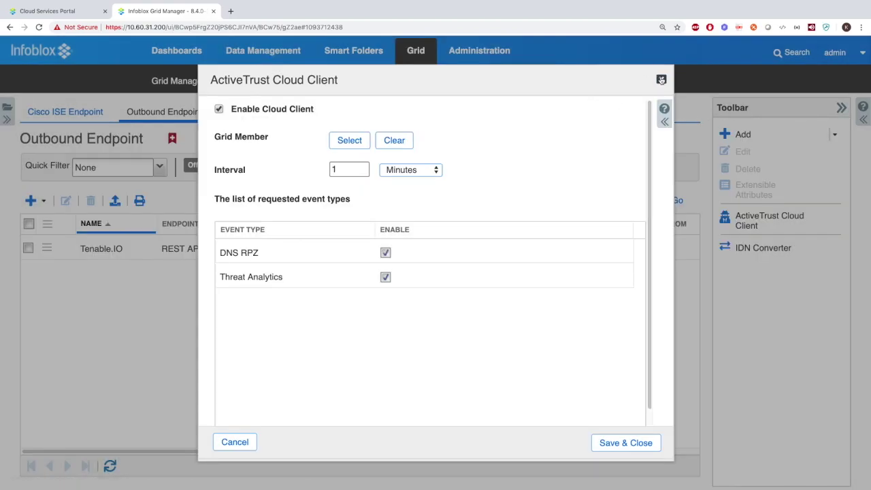
{"action": "left_click", "coordinate": [661, 79]}
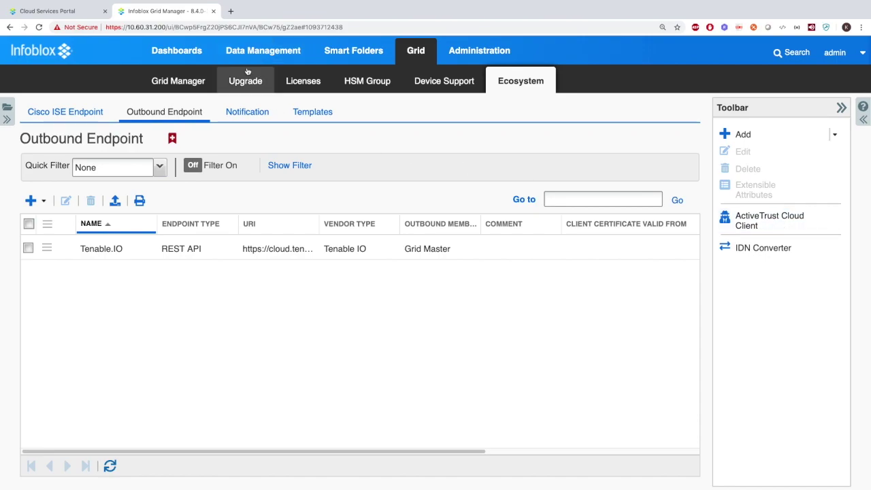
Return to the Grid Manager DNS services list for the three members
{"action": "left_click", "coordinate": [197, 81]}
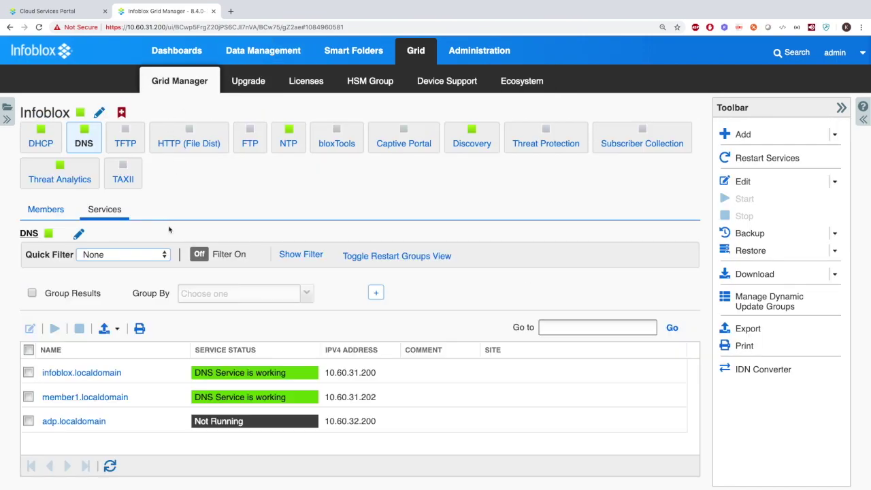